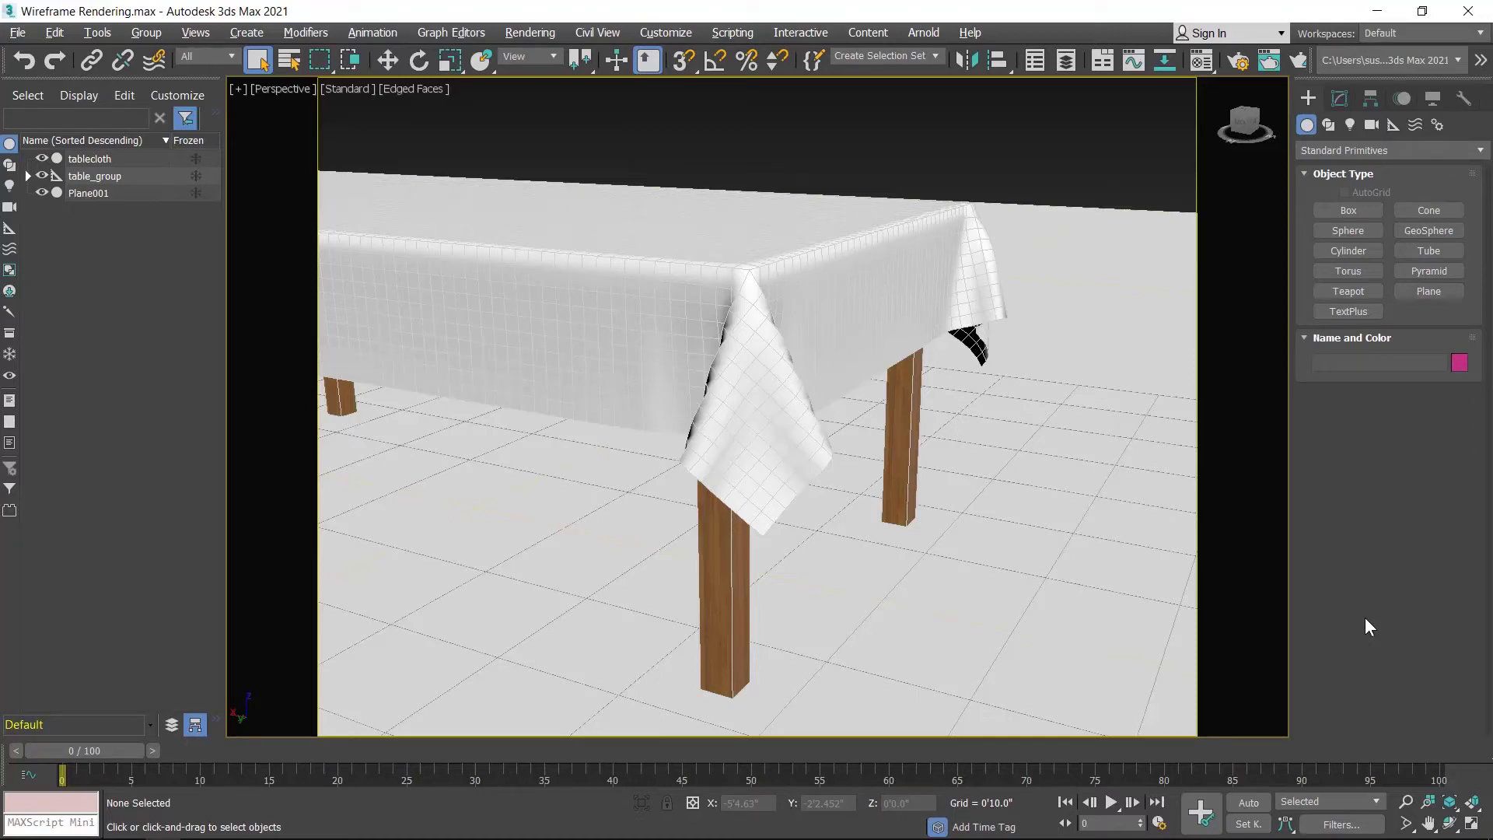
Step: Open the Compact Material Editor with the Solid Glass Physical Material as the current material
{"action": "left_click", "coordinate": [1202, 63]}
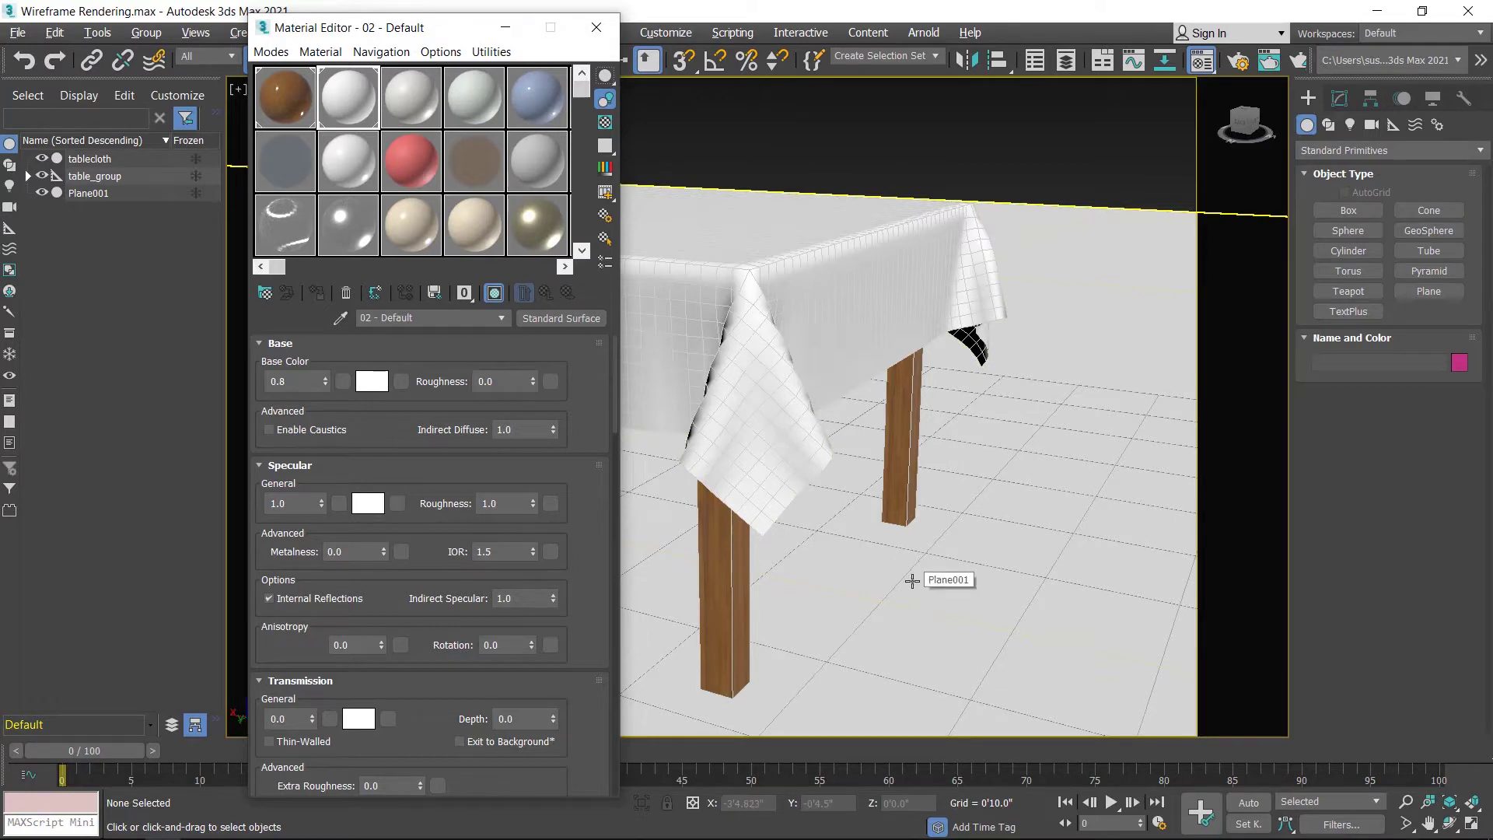
{"action": "left_click", "coordinate": [281, 163]}
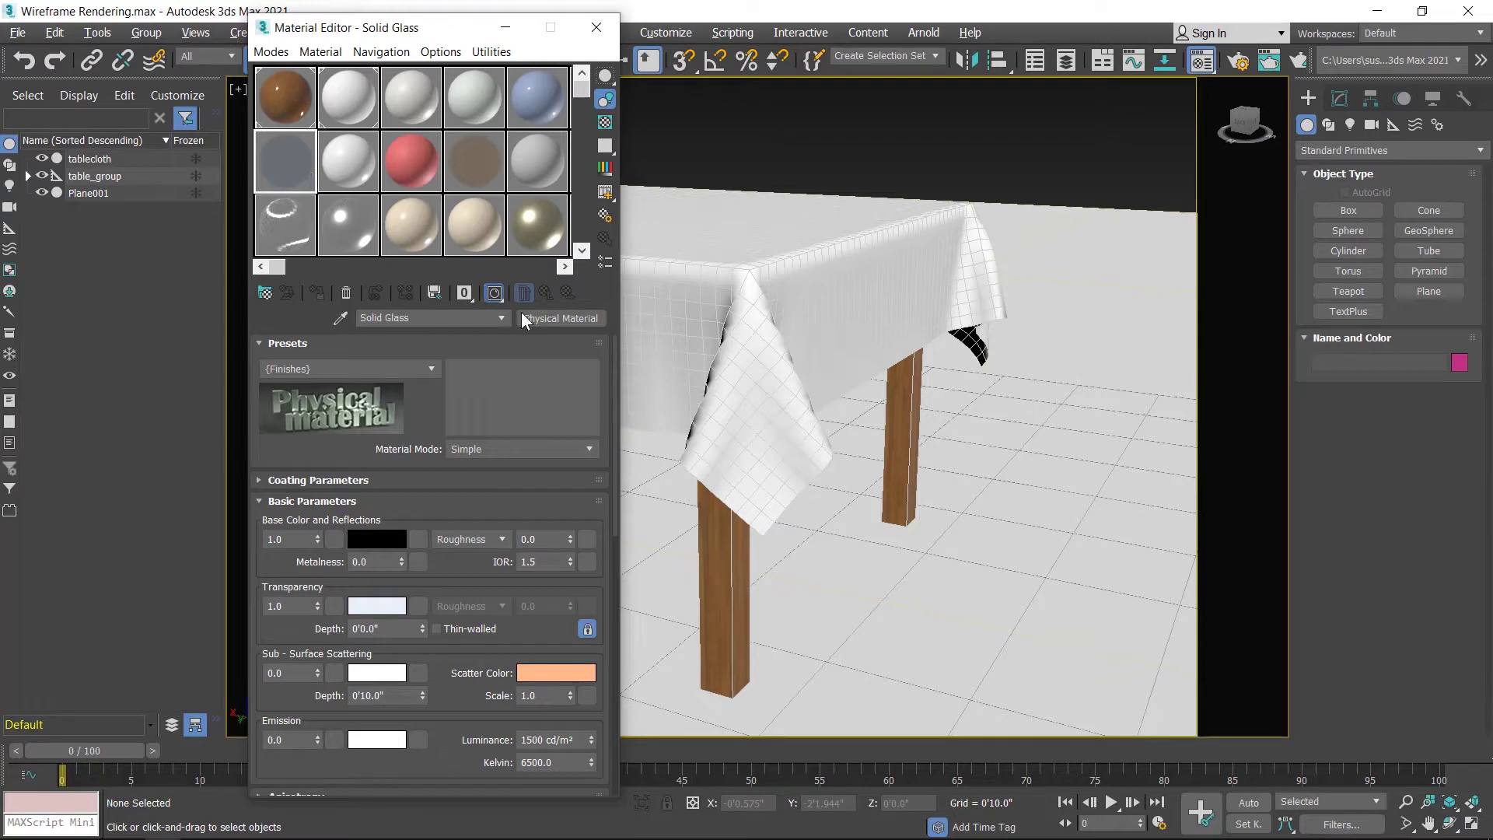
{"action": "left_click", "coordinate": [559, 319]}
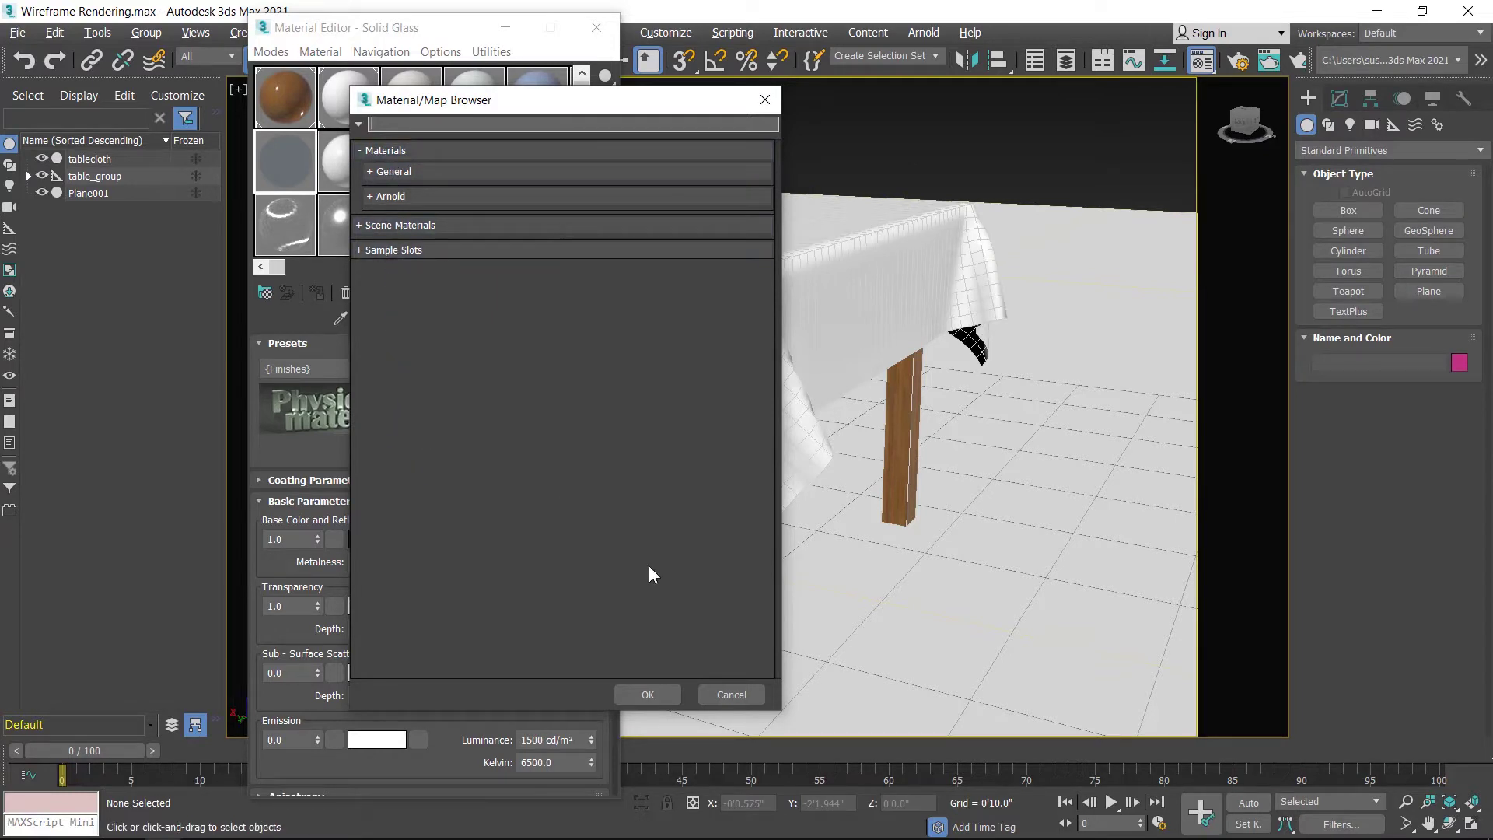
{"action": "left_click", "coordinate": [730, 695]}
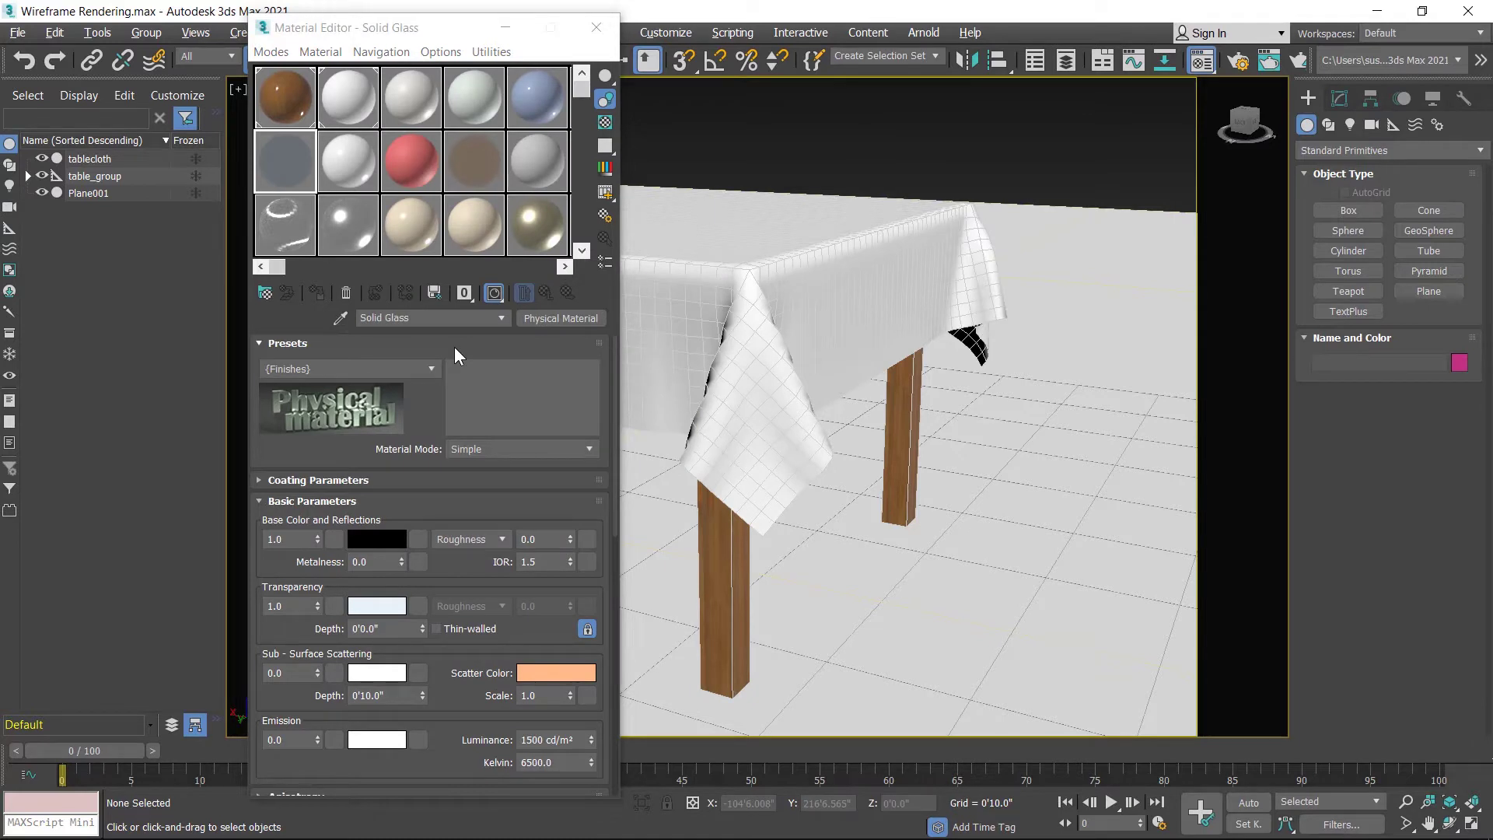
Step: Create an Arnold Utility map in a sample slot from the Maps > Arnold > Utility browser category
{"action": "left_click", "coordinate": [267, 293]}
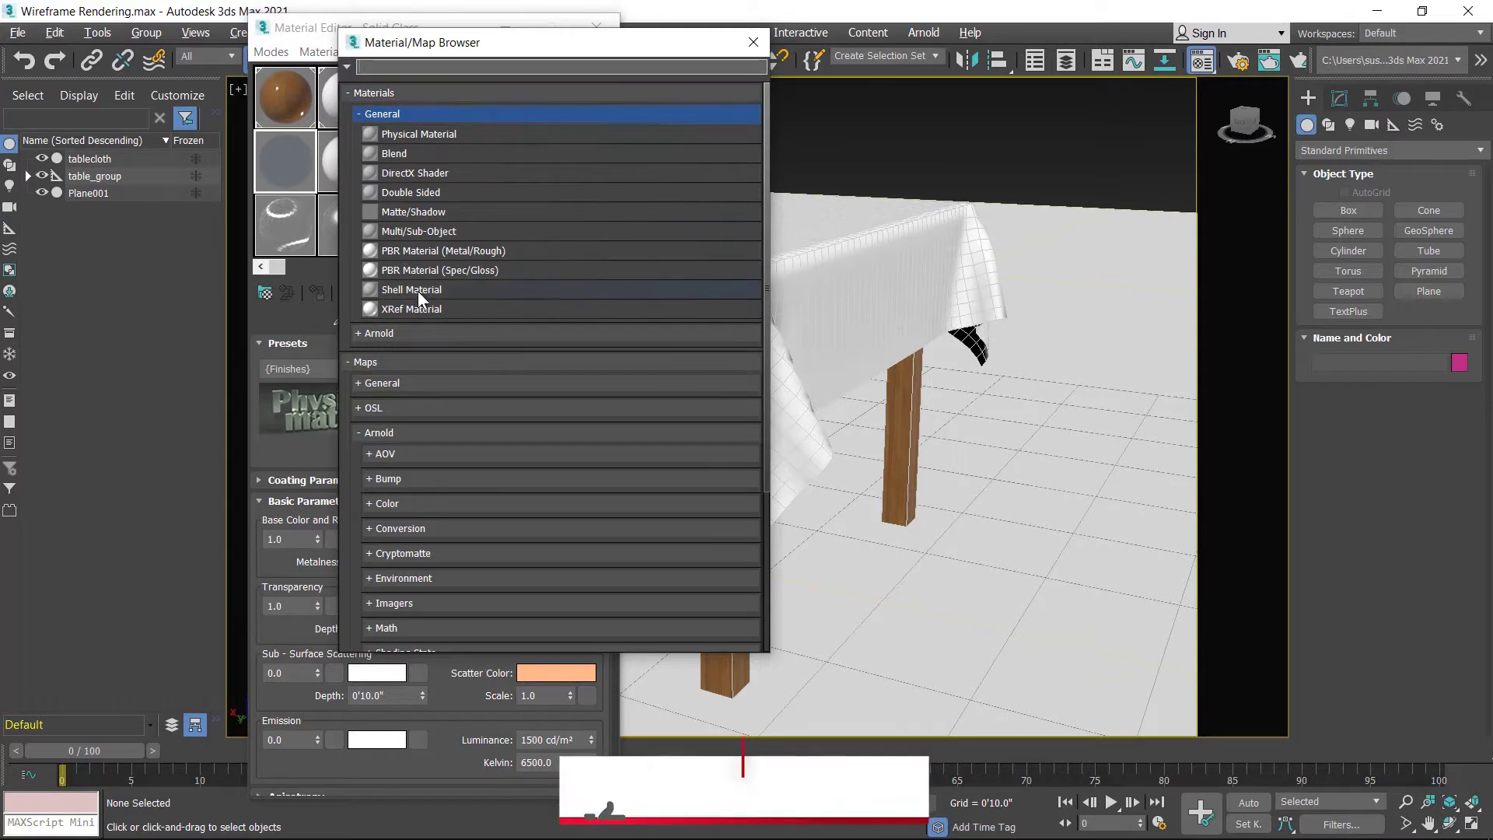
{"action": "scroll", "coordinate": [417, 291], "scroll_direction": "down", "scroll_amount": 2}
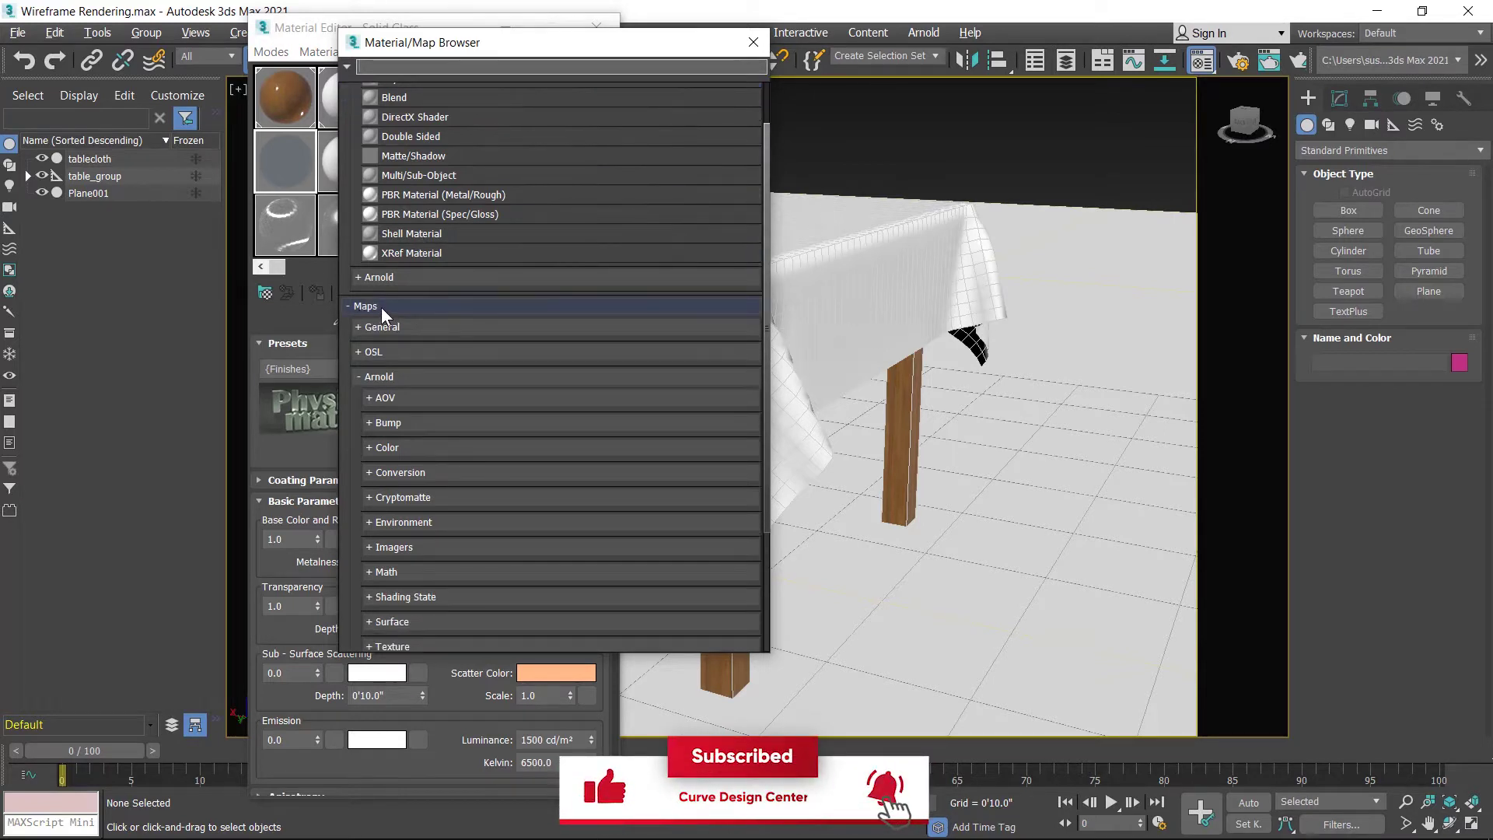
{"action": "scroll", "coordinate": [384, 305], "scroll_direction": "down", "scroll_amount": 1}
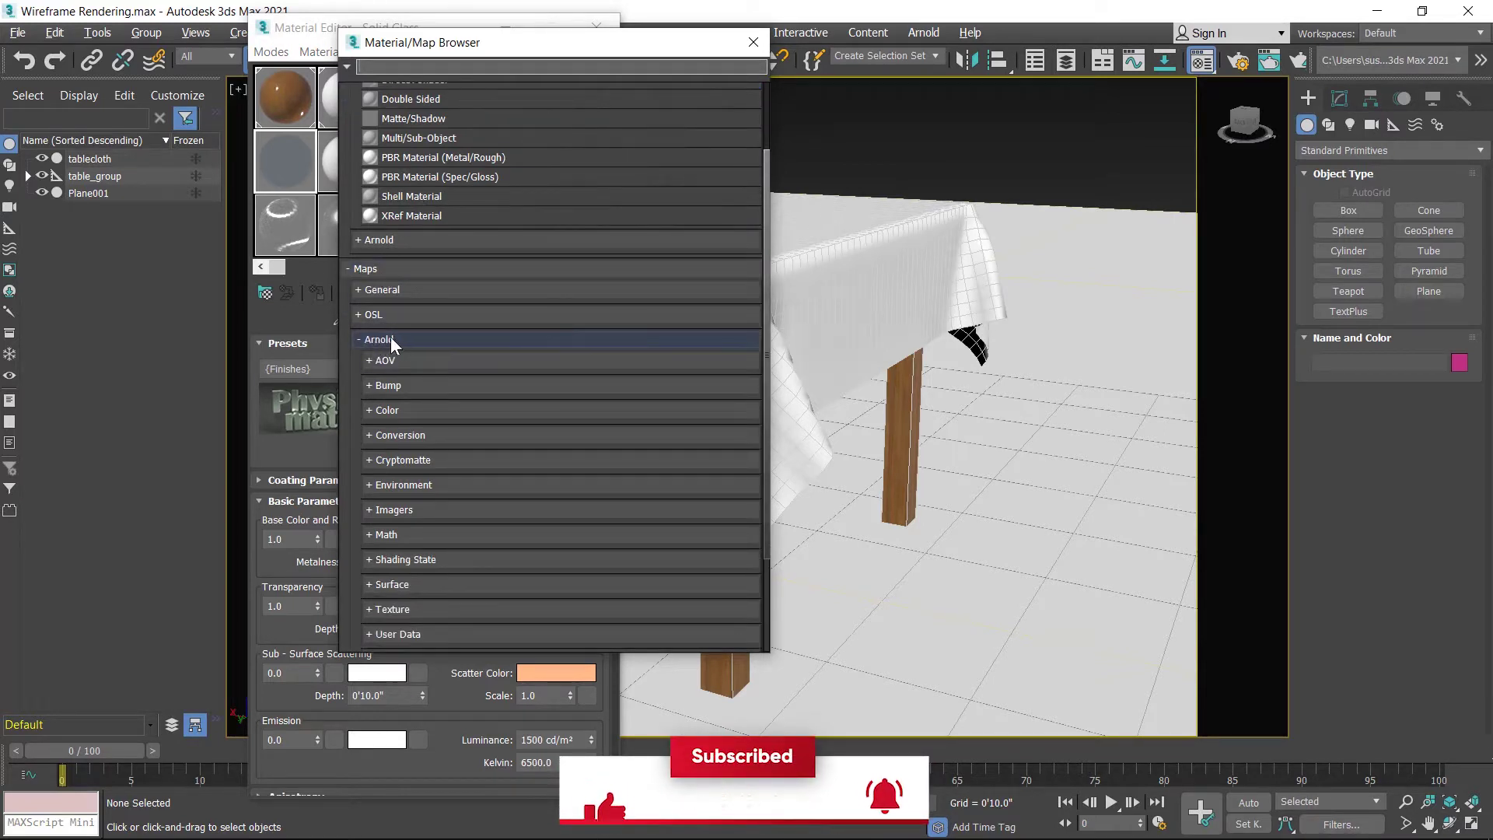
{"action": "scroll", "coordinate": [388, 336], "scroll_direction": "down", "scroll_amount": 3}
{"action": "scroll", "coordinate": [389, 336], "scroll_direction": "down", "scroll_amount": 1}
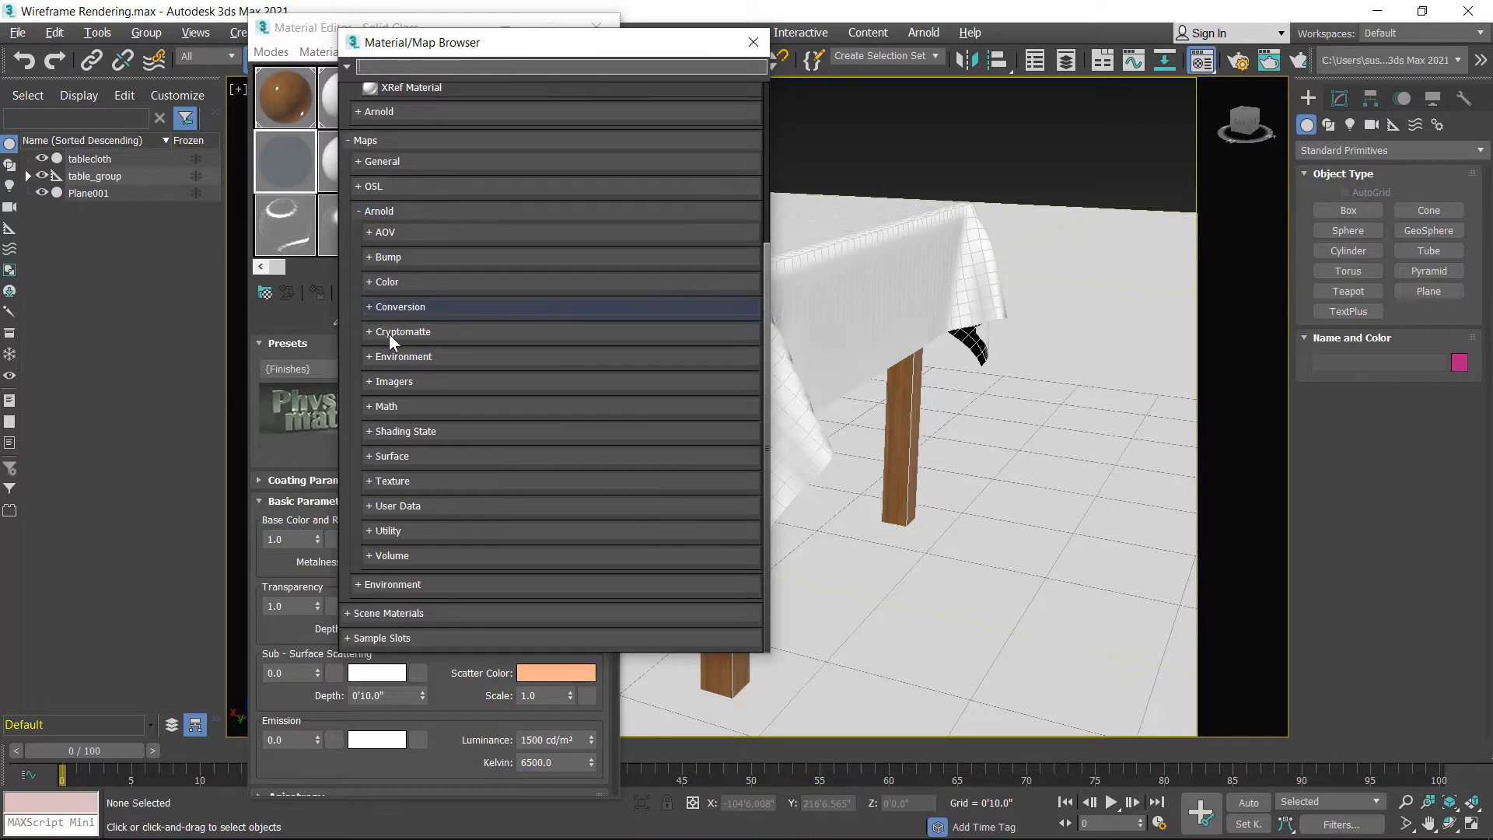
{"action": "left_click", "coordinate": [391, 531]}
{"action": "scroll", "coordinate": [417, 523], "scroll_direction": "down", "scroll_amount": 4}
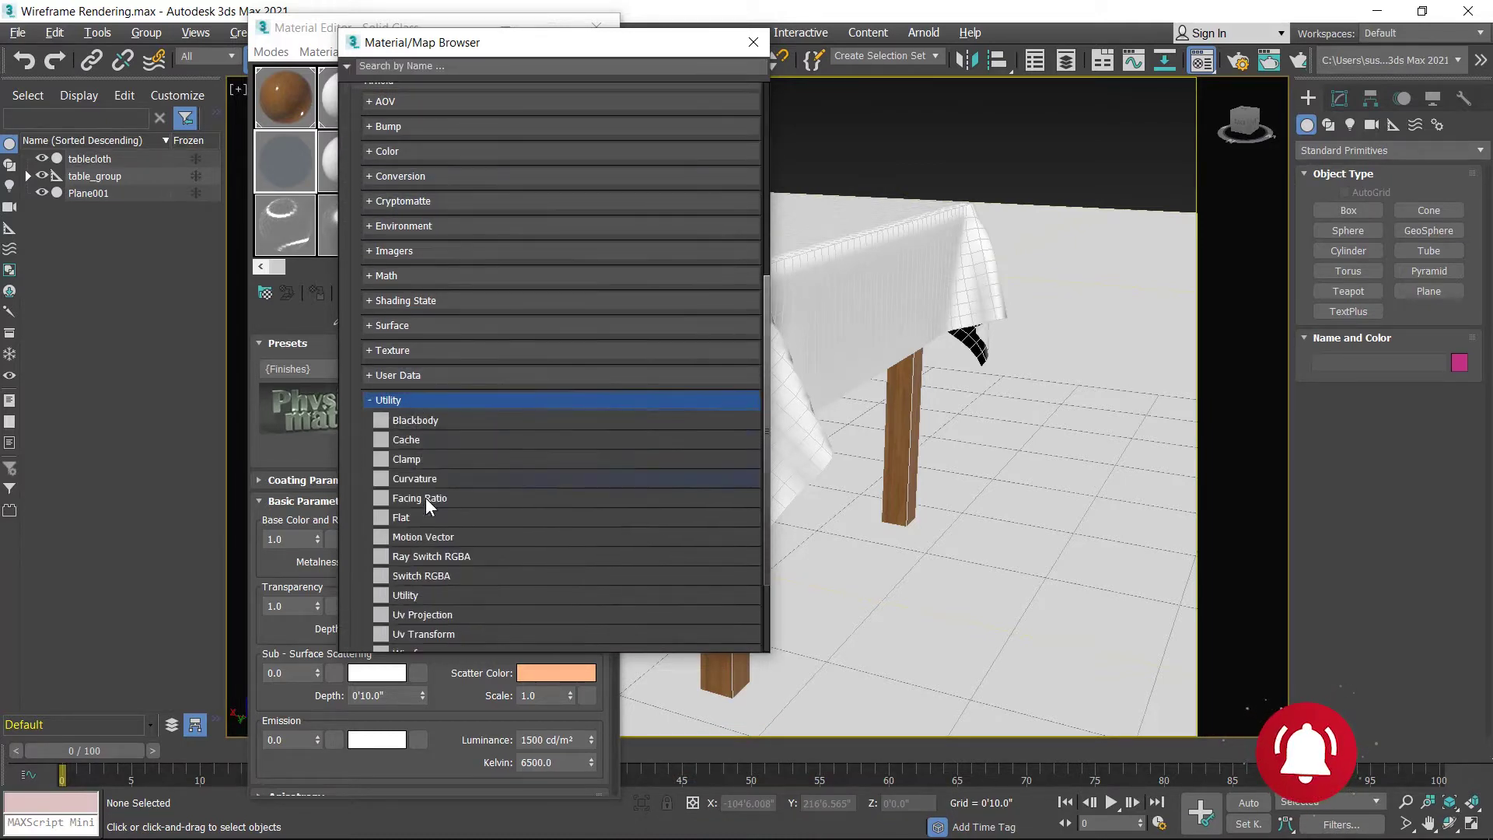
{"action": "scroll", "coordinate": [426, 497], "scroll_direction": "down", "scroll_amount": 3}
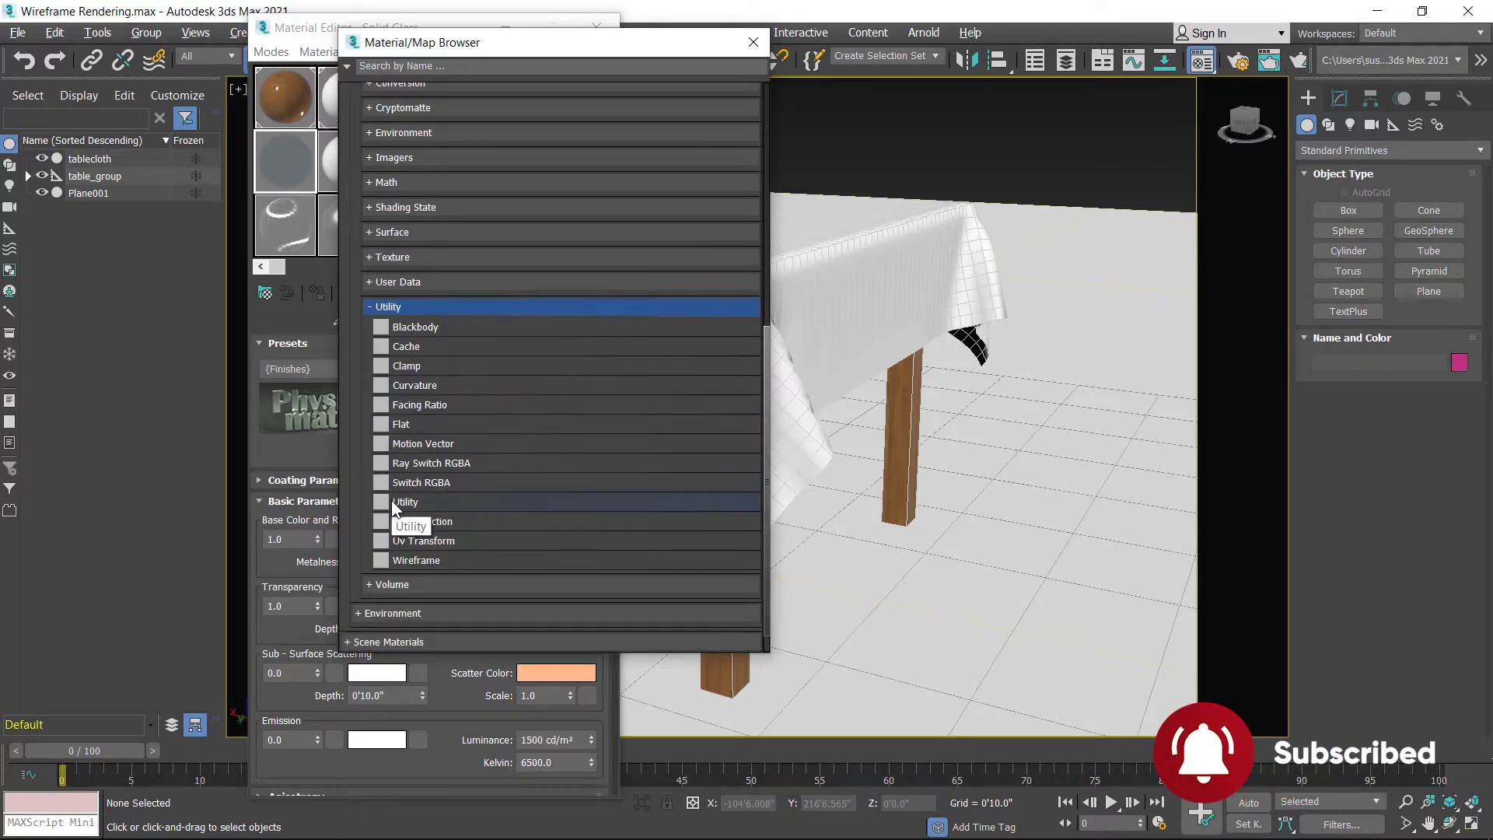
{"action": "double_click", "coordinate": [390, 501]}
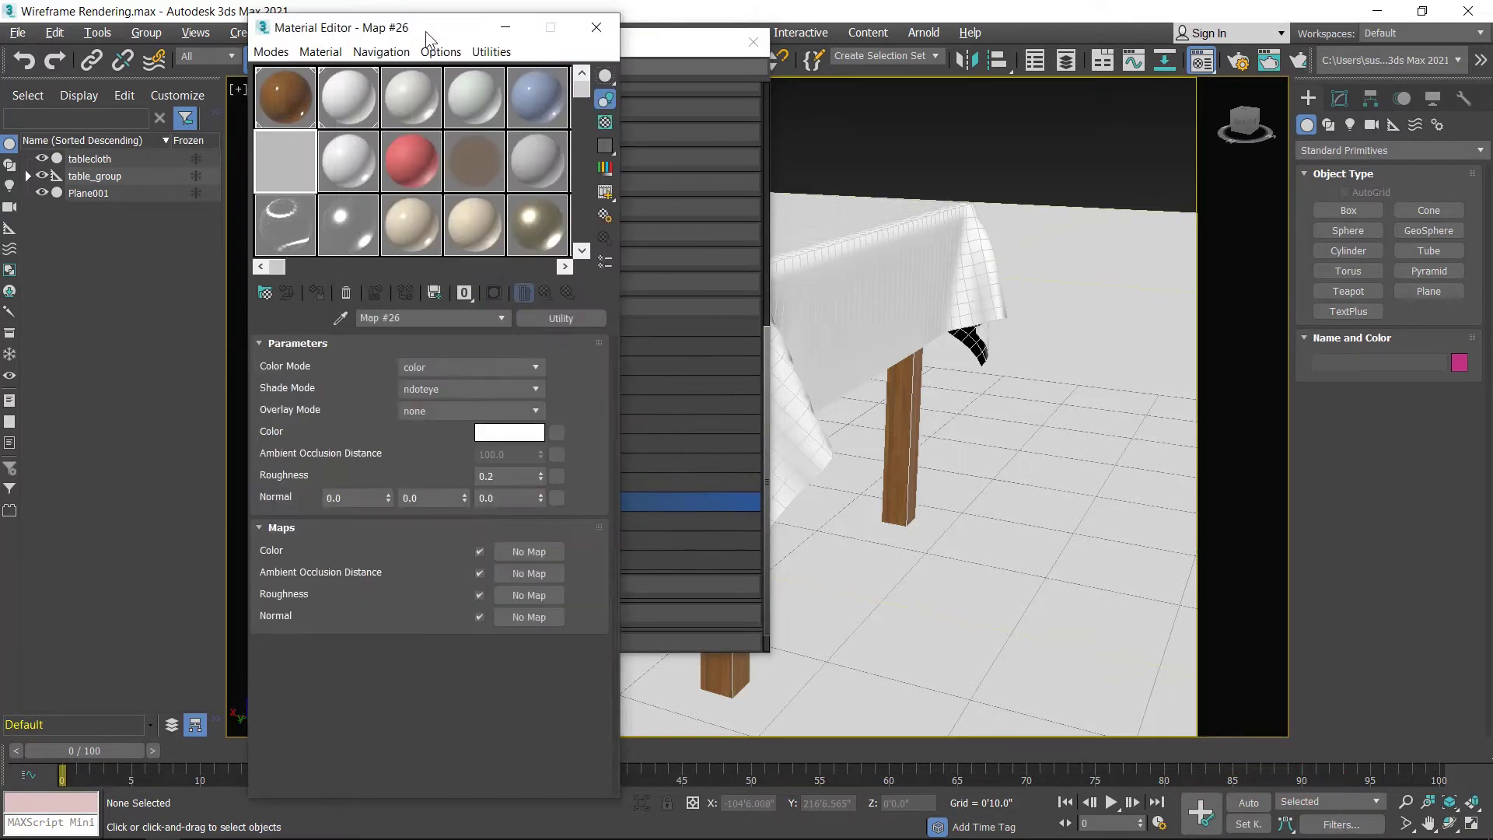
Step: Add an Arnold Wireframe map (Map #27) to the next empty sample slot
{"action": "left_click_drag", "start_coordinate": [426, 34], "coordinate": [417, 28]}
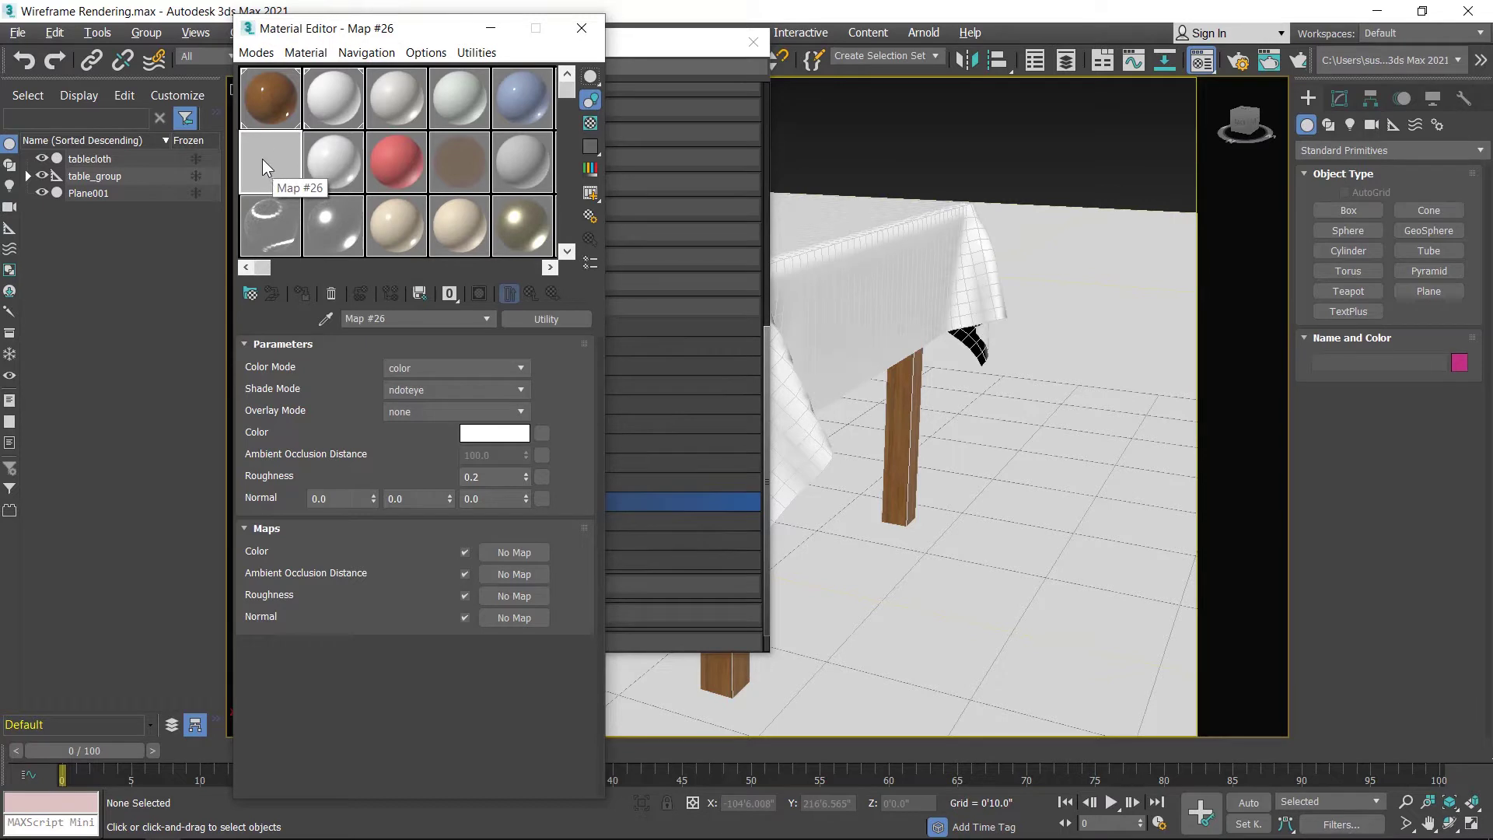
{"action": "left_click", "coordinate": [328, 153]}
{"action": "left_click", "coordinate": [633, 39]}
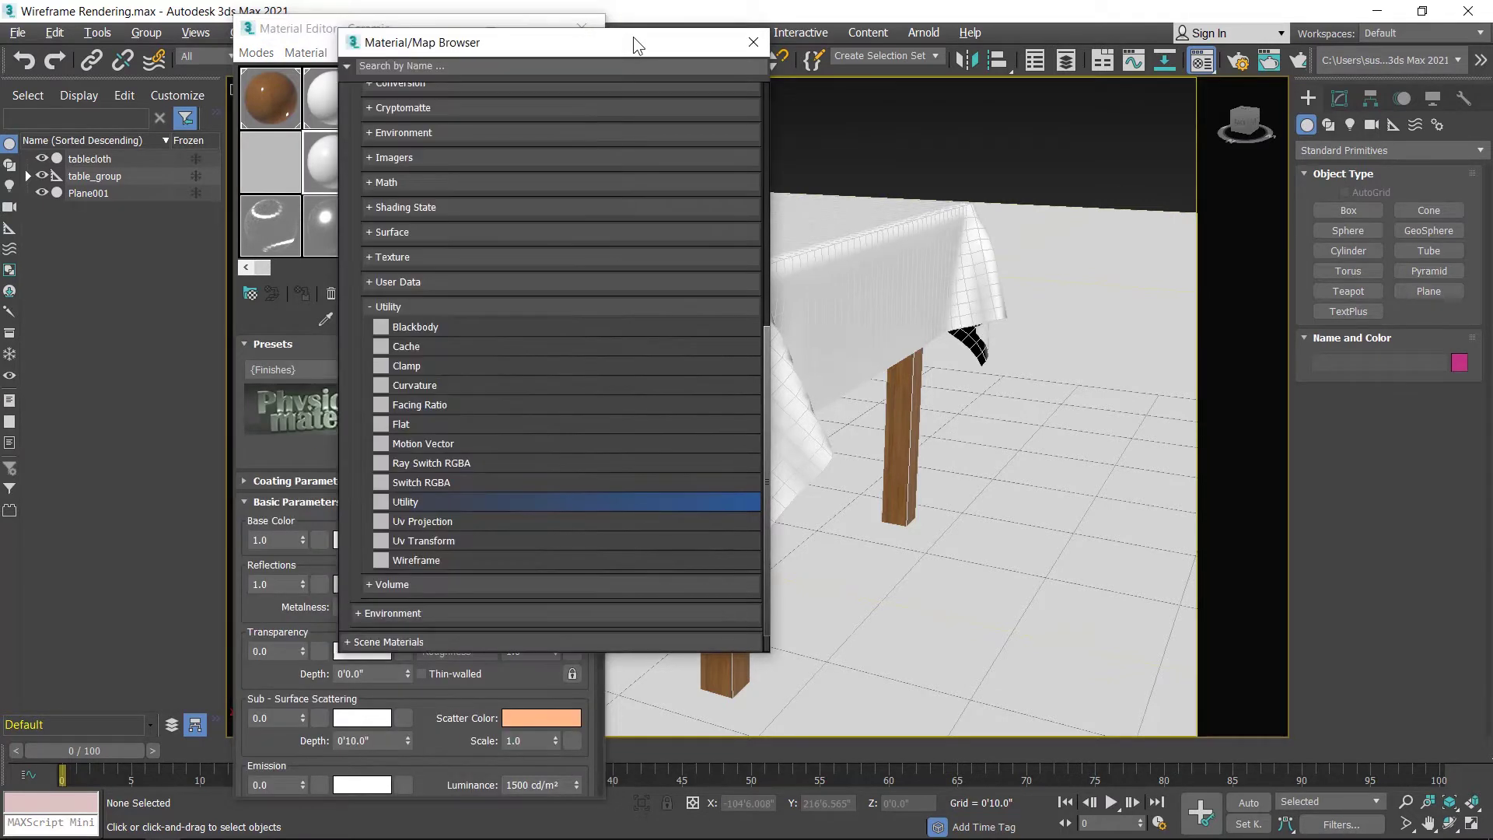
{"action": "scroll", "coordinate": [493, 469], "scroll_direction": "down", "scroll_amount": 1}
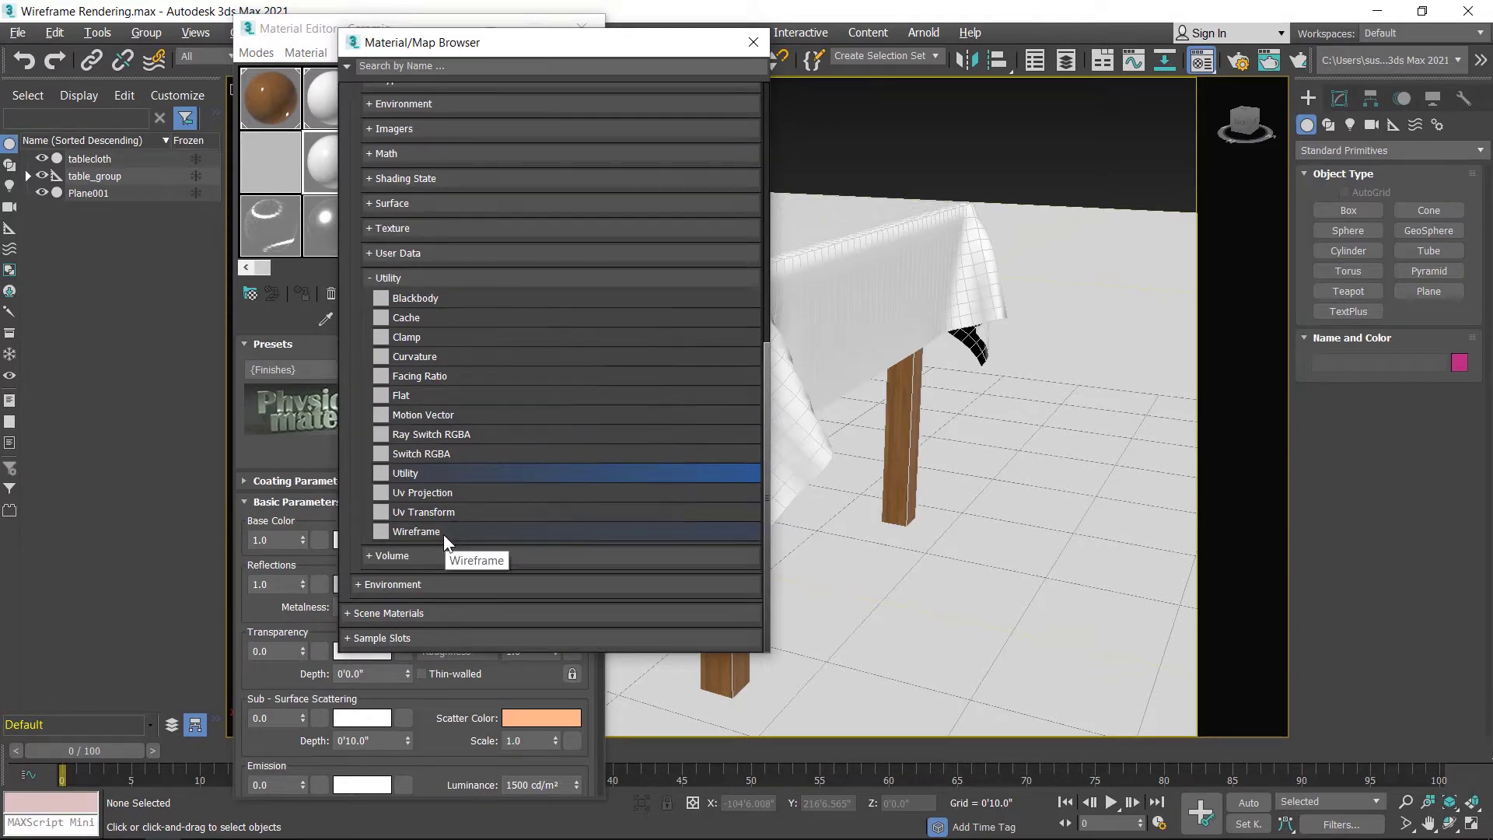
{"action": "left_click_drag", "start_coordinate": [445, 534], "coordinate": [342, 172]}
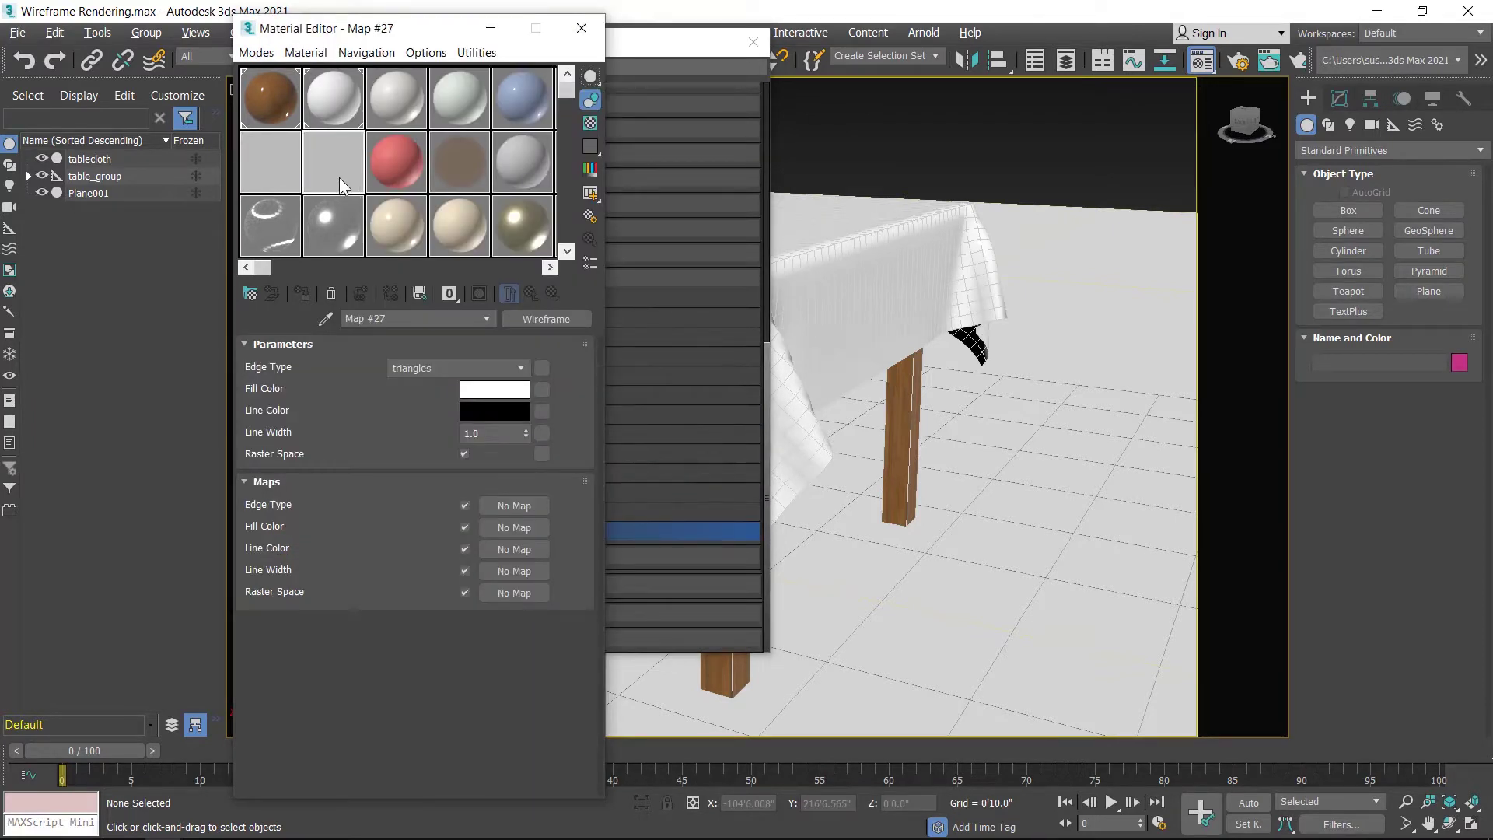
Step: Give Utility Map #26 lambert shade mode and polywire overlay mode, keeping color mode at color
{"action": "left_click", "coordinate": [755, 43]}
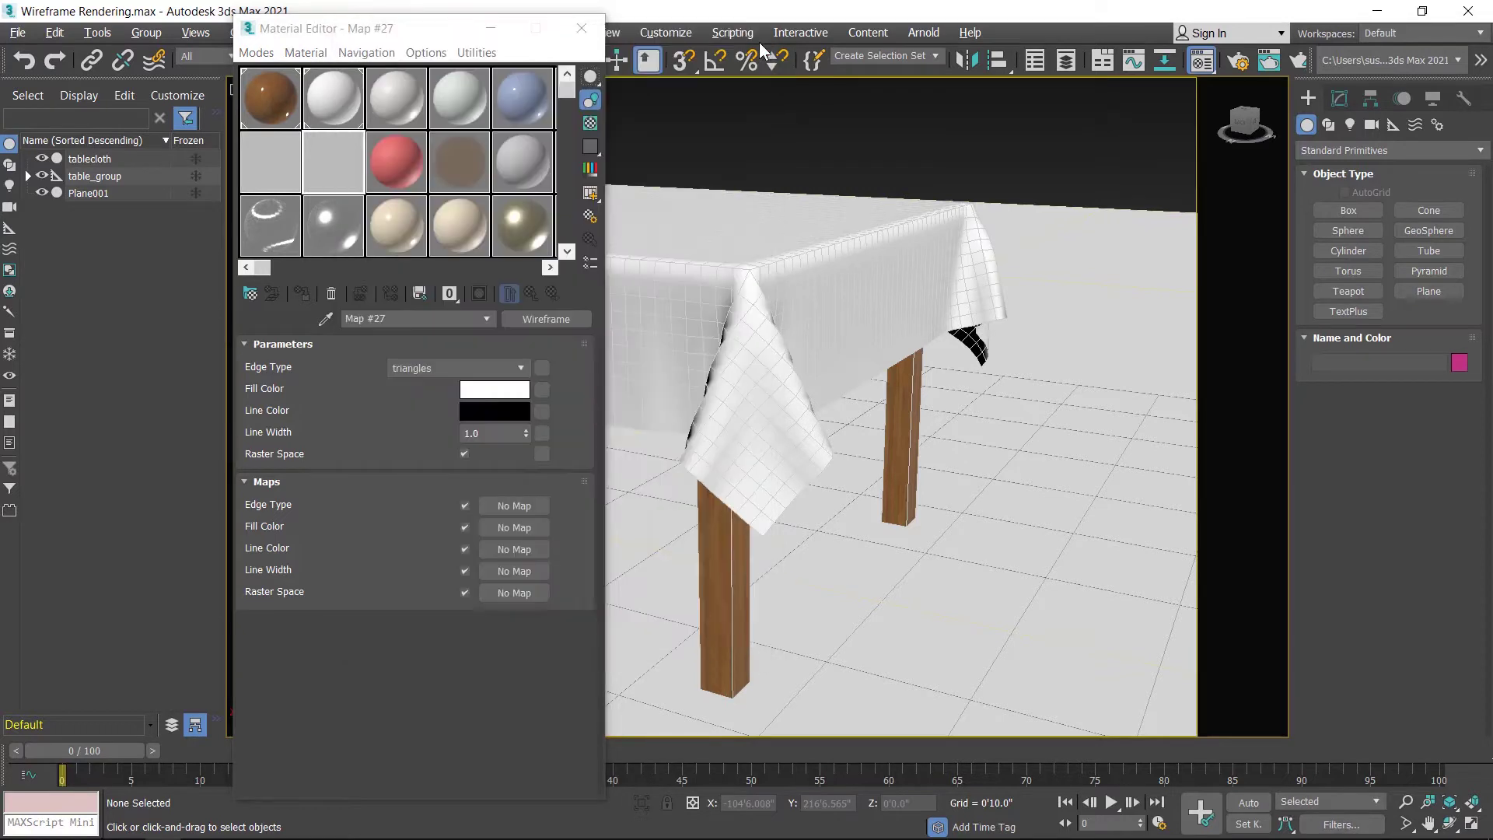
{"action": "left_click", "coordinate": [267, 161]}
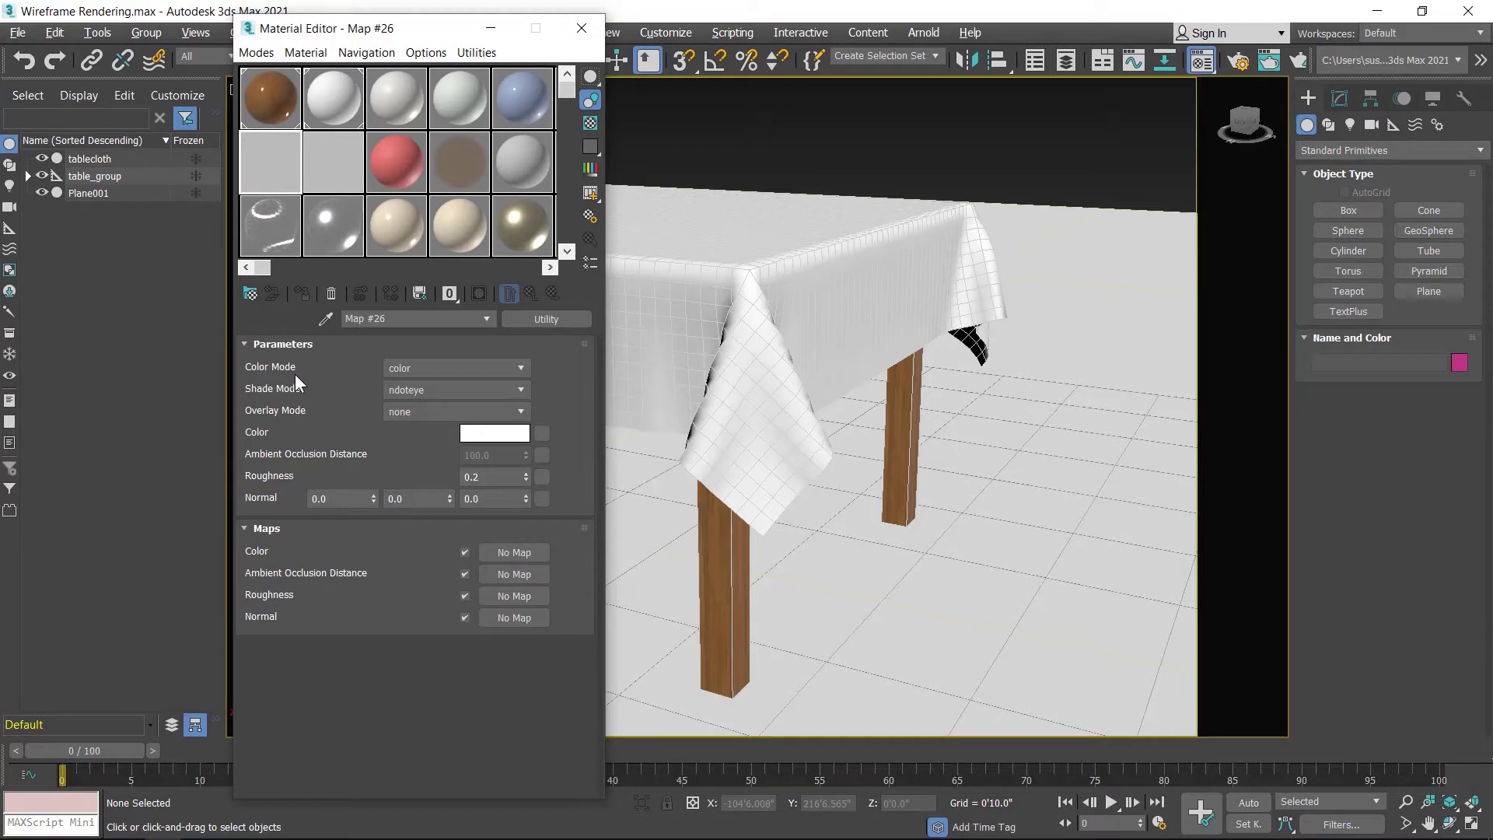
{"action": "left_click", "coordinate": [417, 371]}
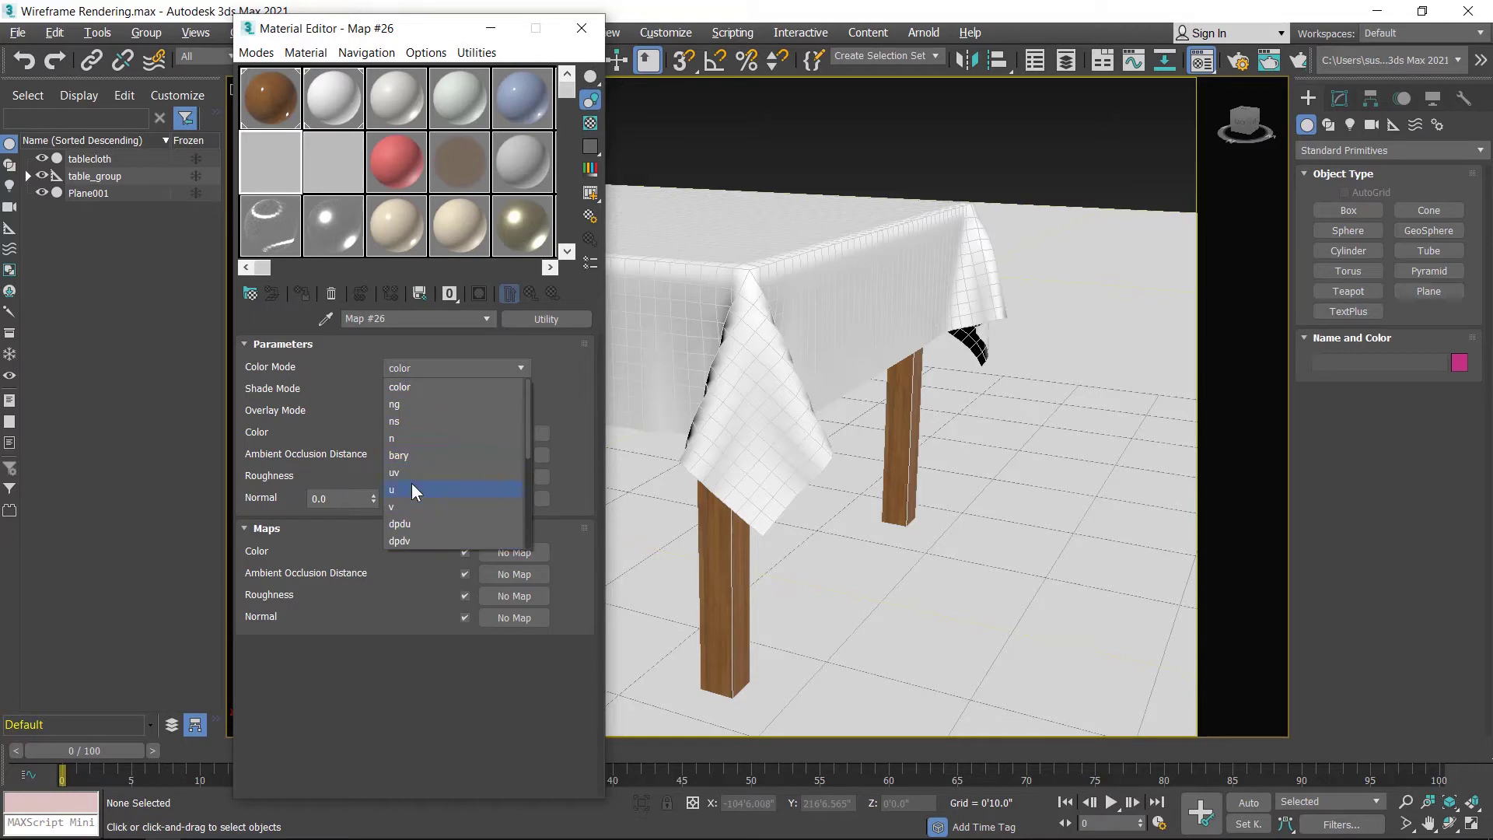
{"action": "left_click", "coordinate": [380, 406]}
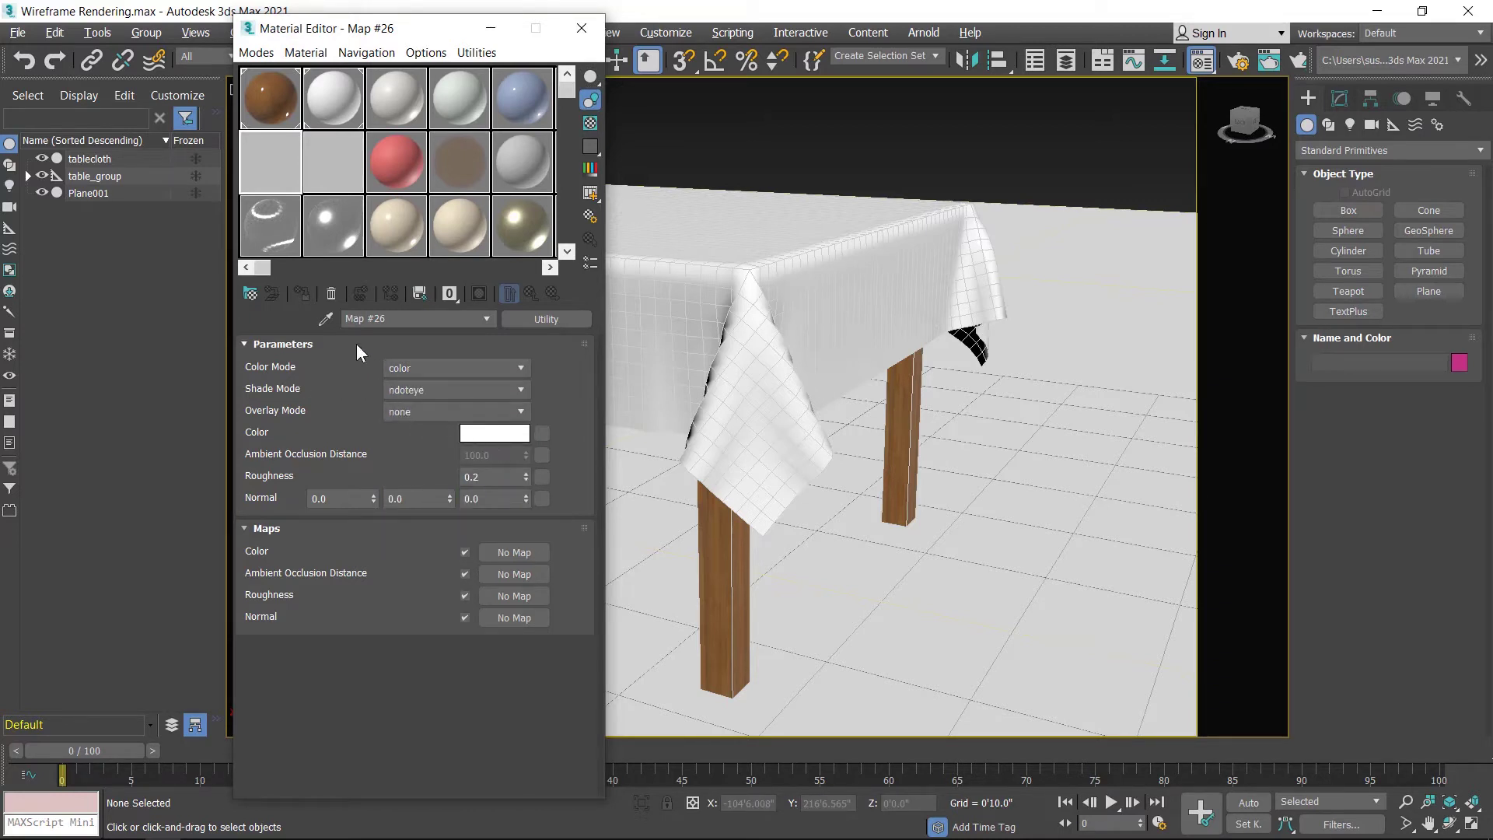
{"action": "left_click", "coordinate": [392, 391]}
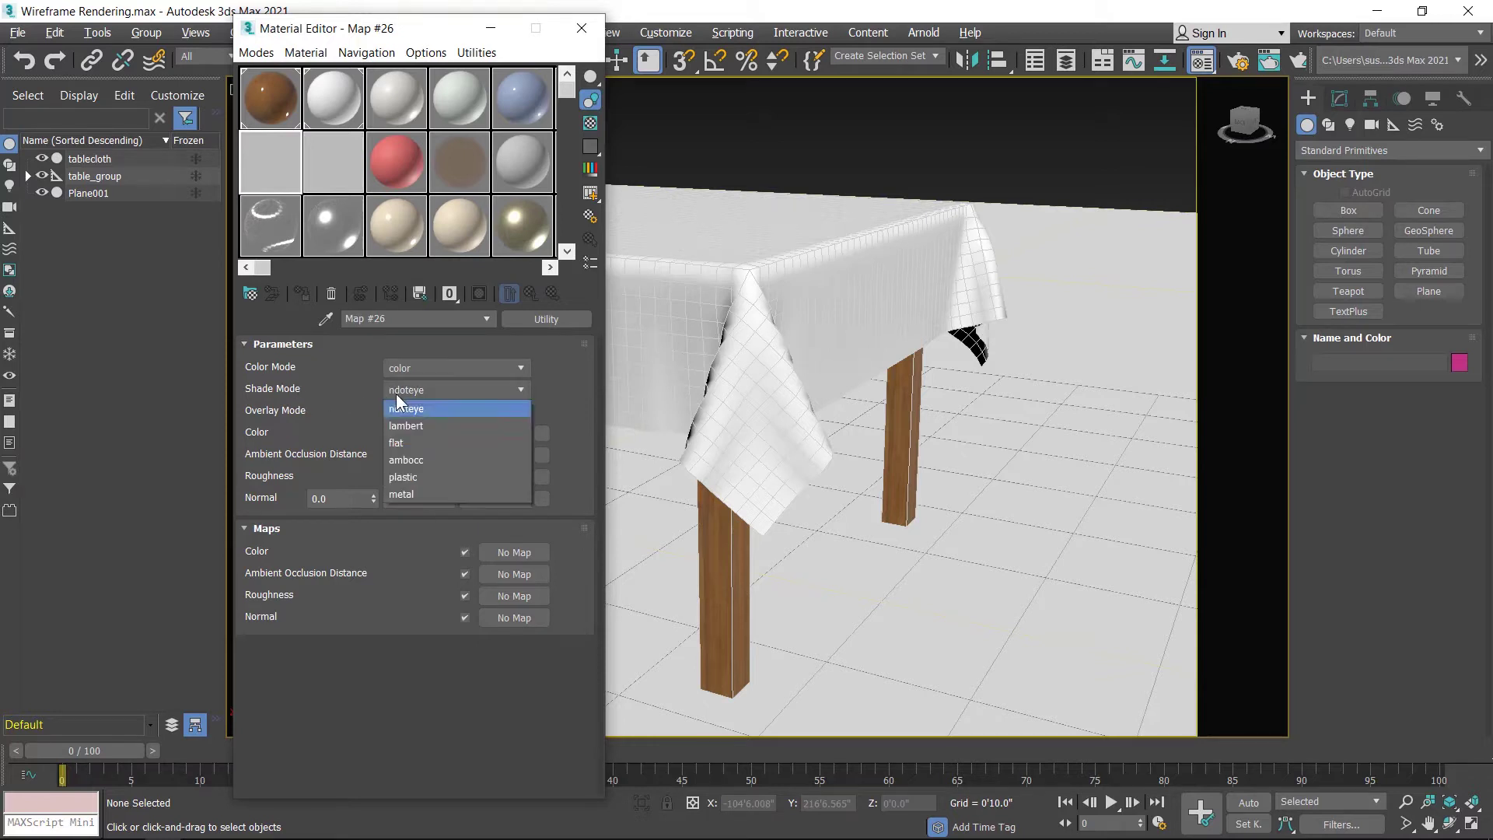
{"action": "left_click", "coordinate": [406, 426]}
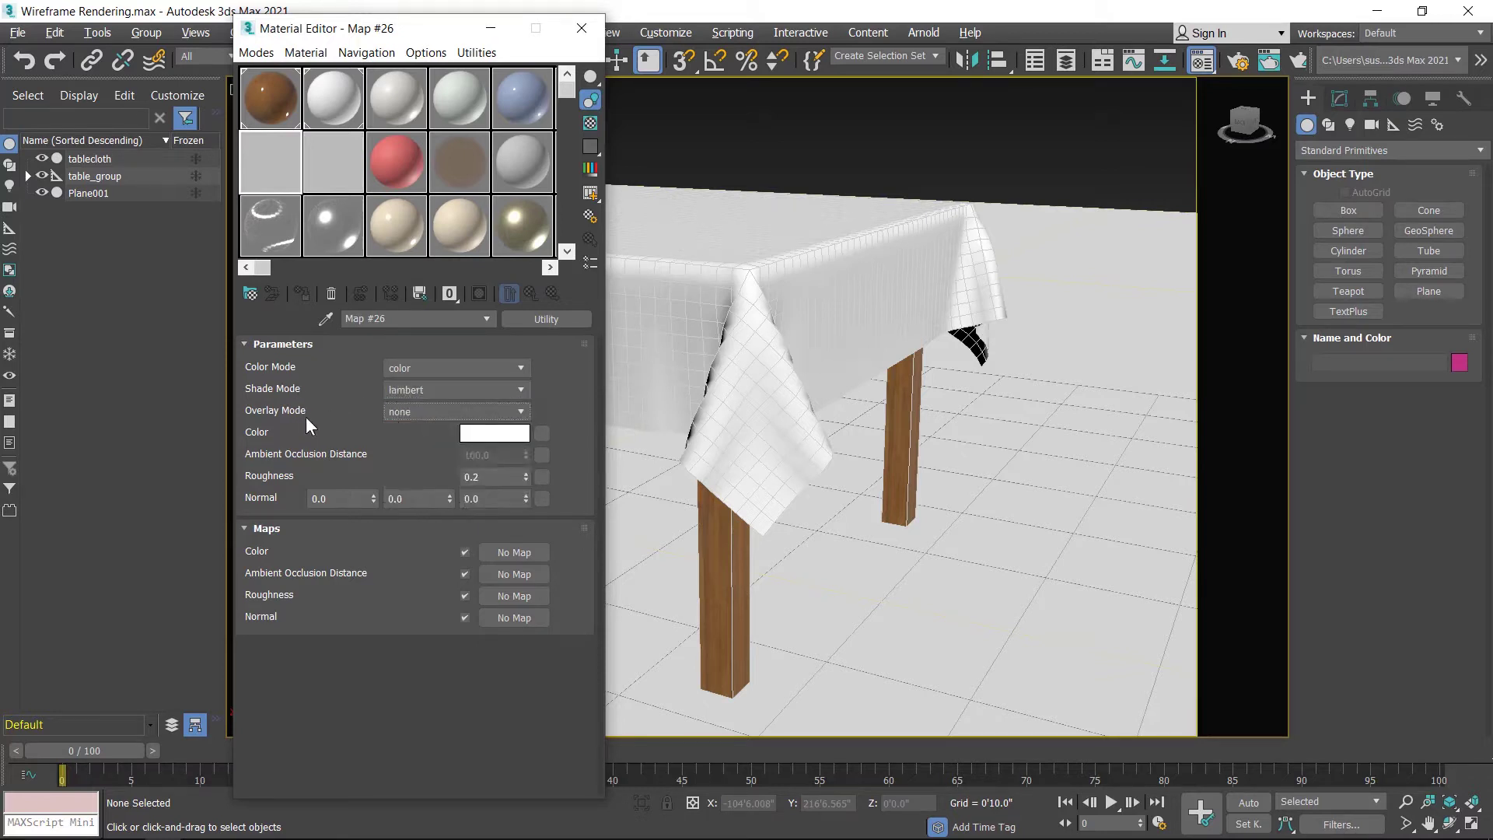
{"action": "left_click", "coordinate": [403, 413]}
{"action": "left_click", "coordinate": [409, 464]}
Step: Convert 03 - Default to Arnold Standard Surface and instance Map #26 into its Base Color
{"action": "left_click", "coordinate": [395, 95]}
{"action": "left_click", "coordinate": [557, 323]}
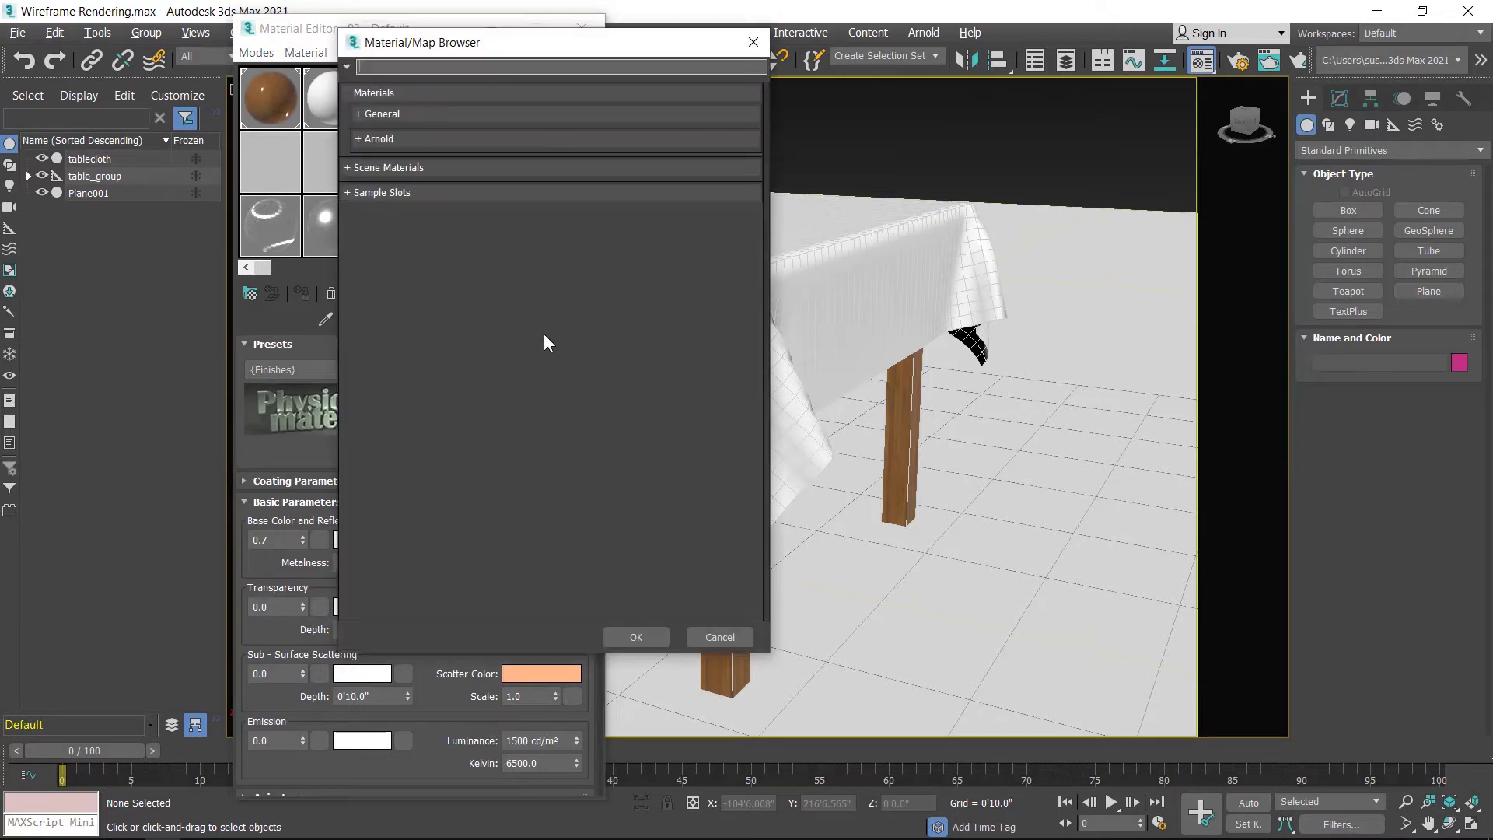
{"action": "left_click", "coordinate": [362, 143]}
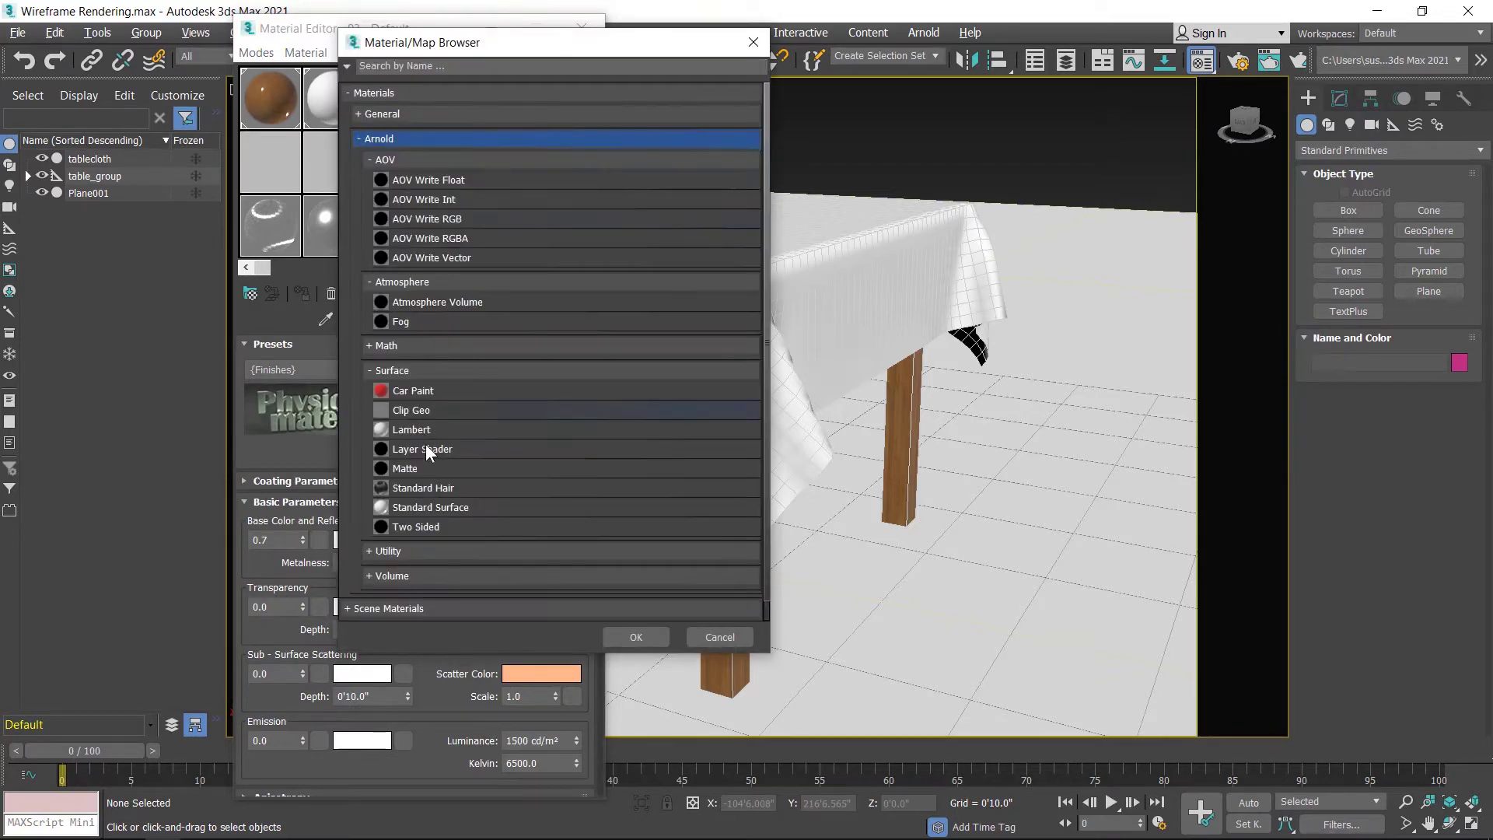
{"action": "left_click", "coordinate": [412, 506]}
{"action": "left_click", "coordinate": [636, 637]}
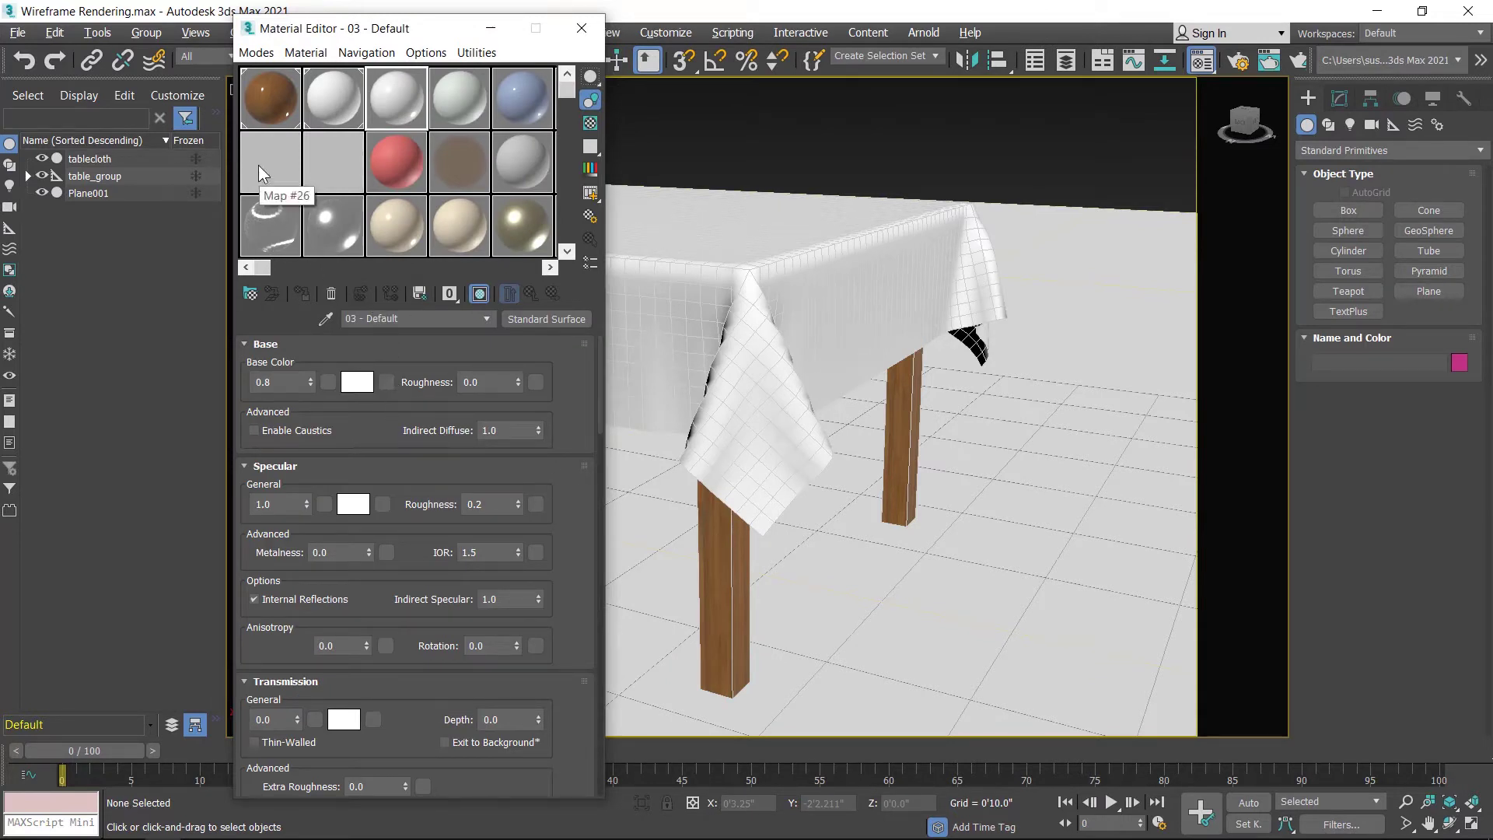
{"action": "left_click_drag", "start_coordinate": [260, 161], "coordinate": [388, 383]}
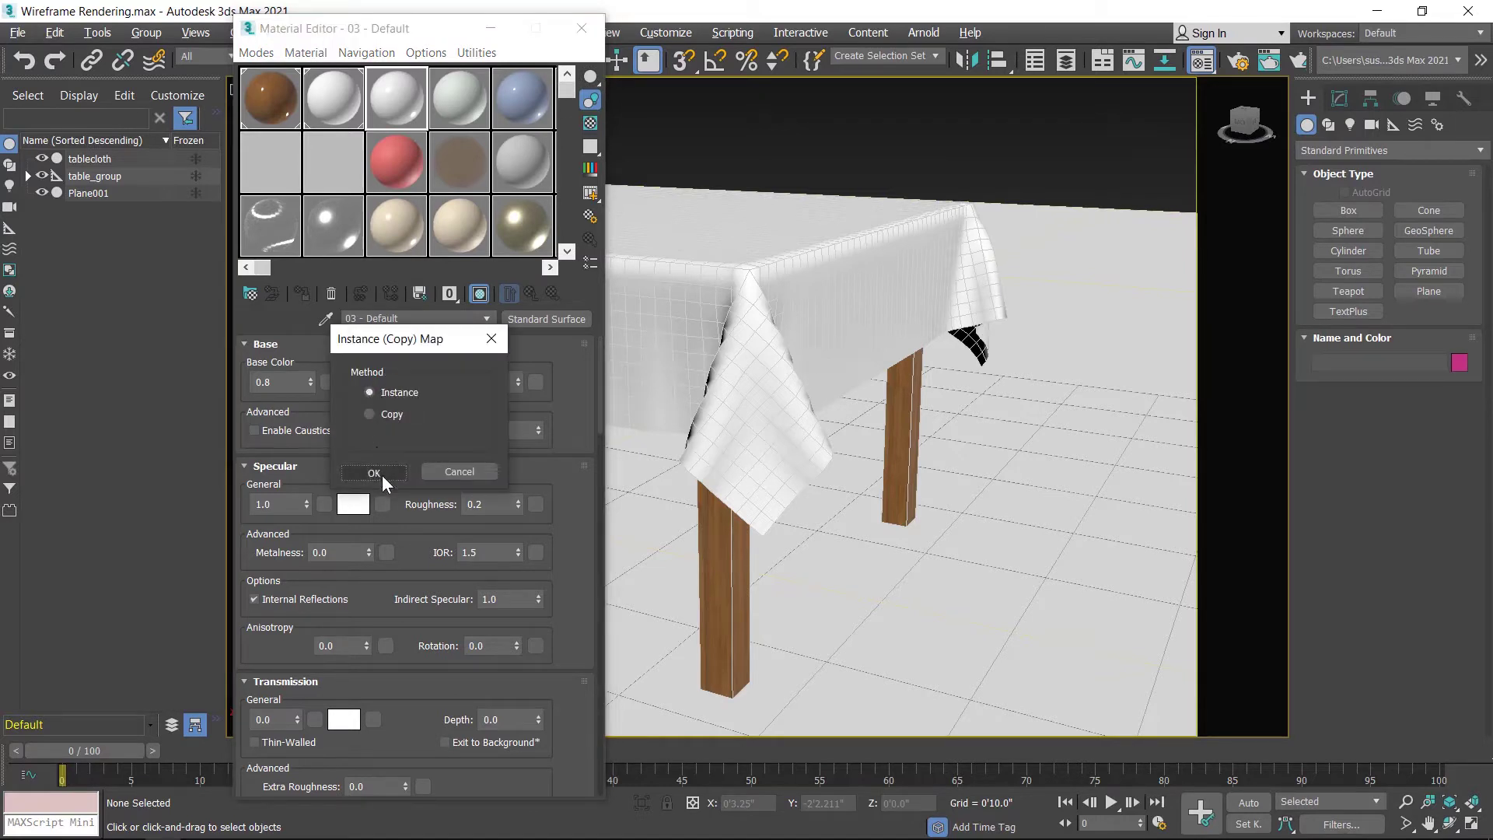
{"action": "left_click", "coordinate": [374, 473]}
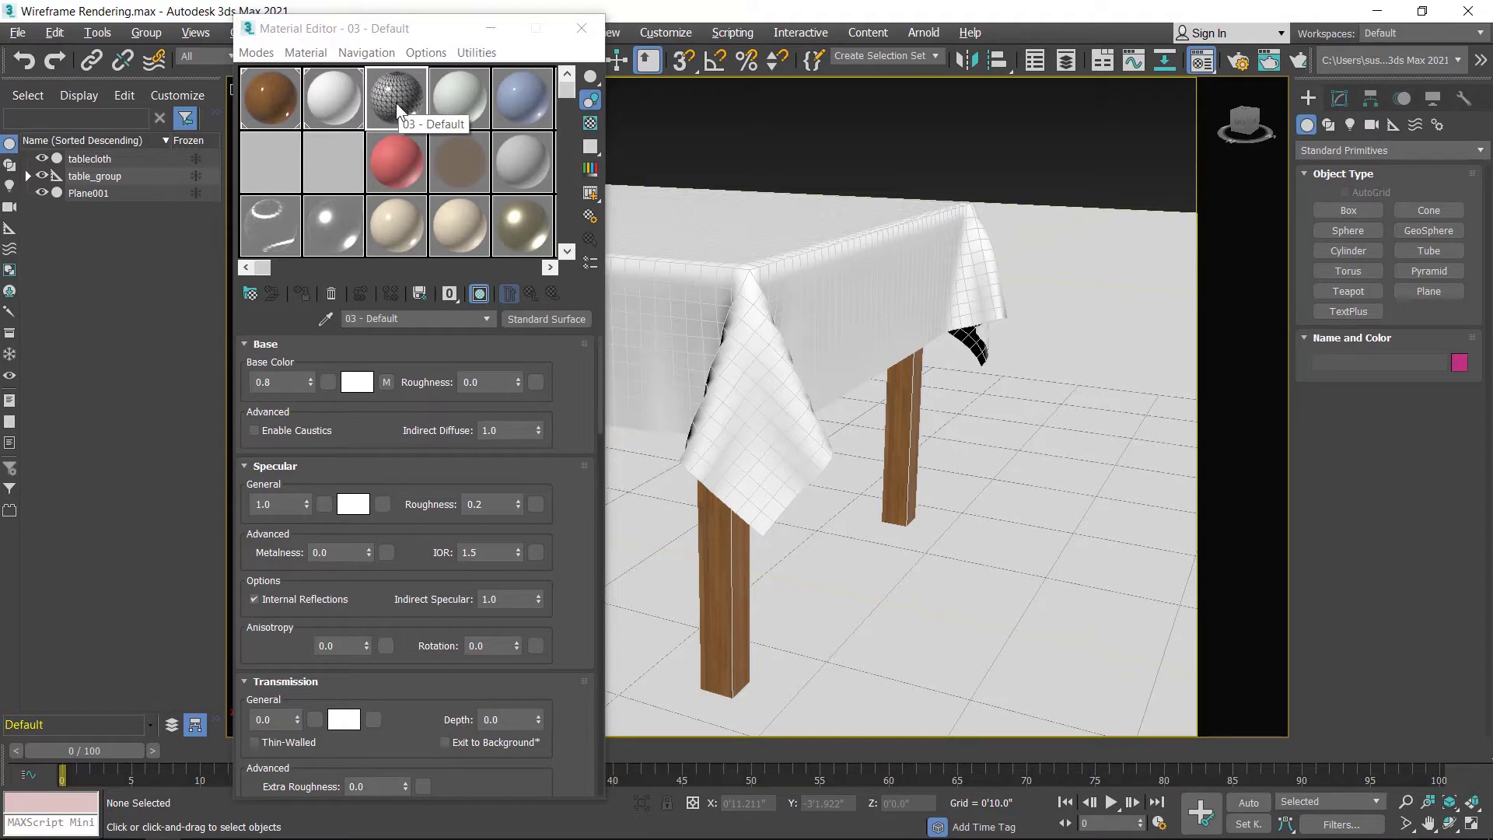
{"action": "left_click", "coordinate": [766, 339]}
{"action": "left_click", "coordinate": [298, 295]}
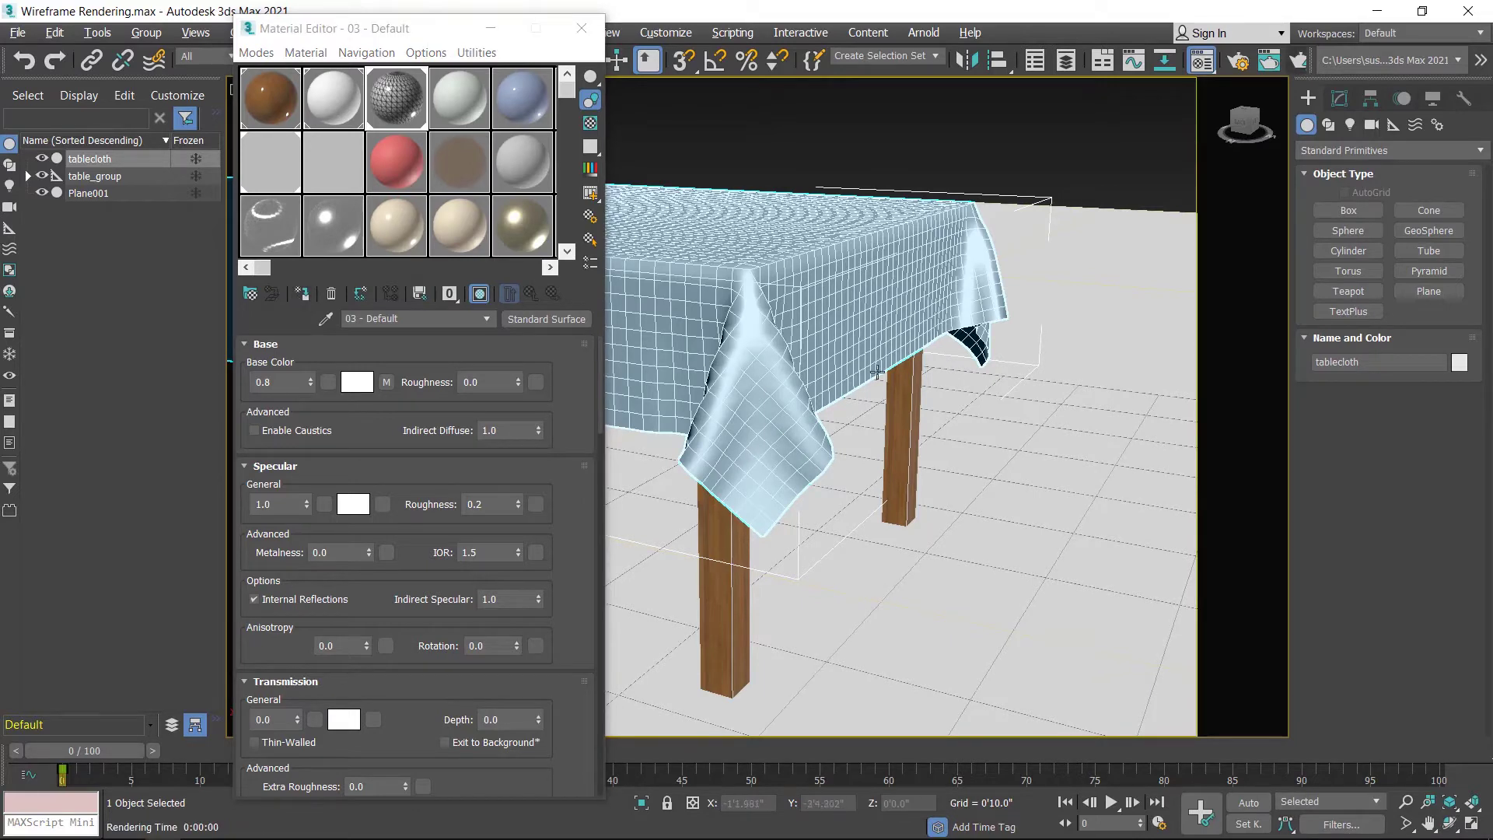
{"action": "left_click", "coordinate": [1294, 60]}
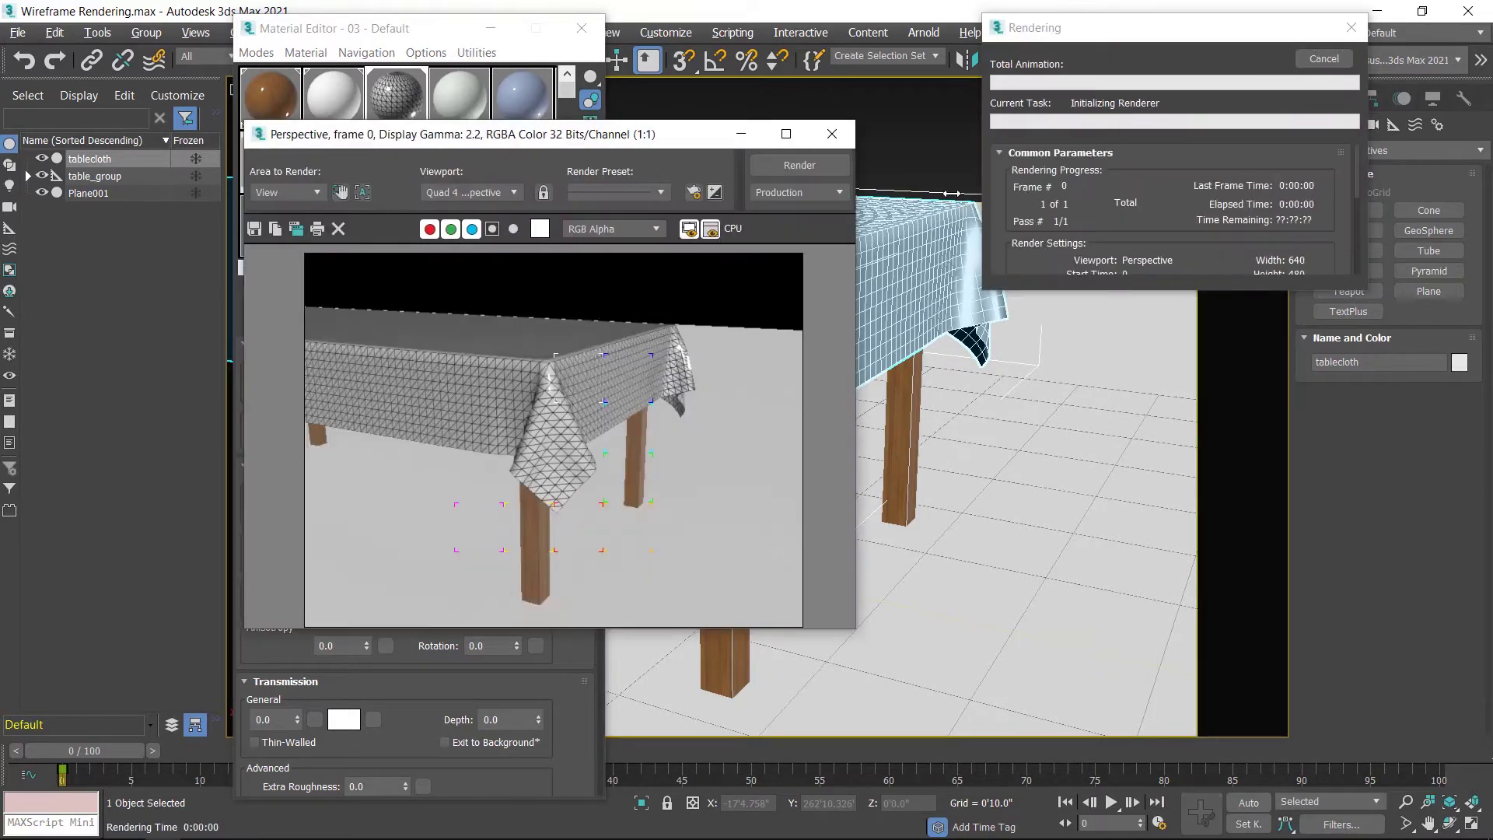
{"action": "scroll", "coordinate": [1016, 422], "scroll_direction": "up", "scroll_amount": 2}
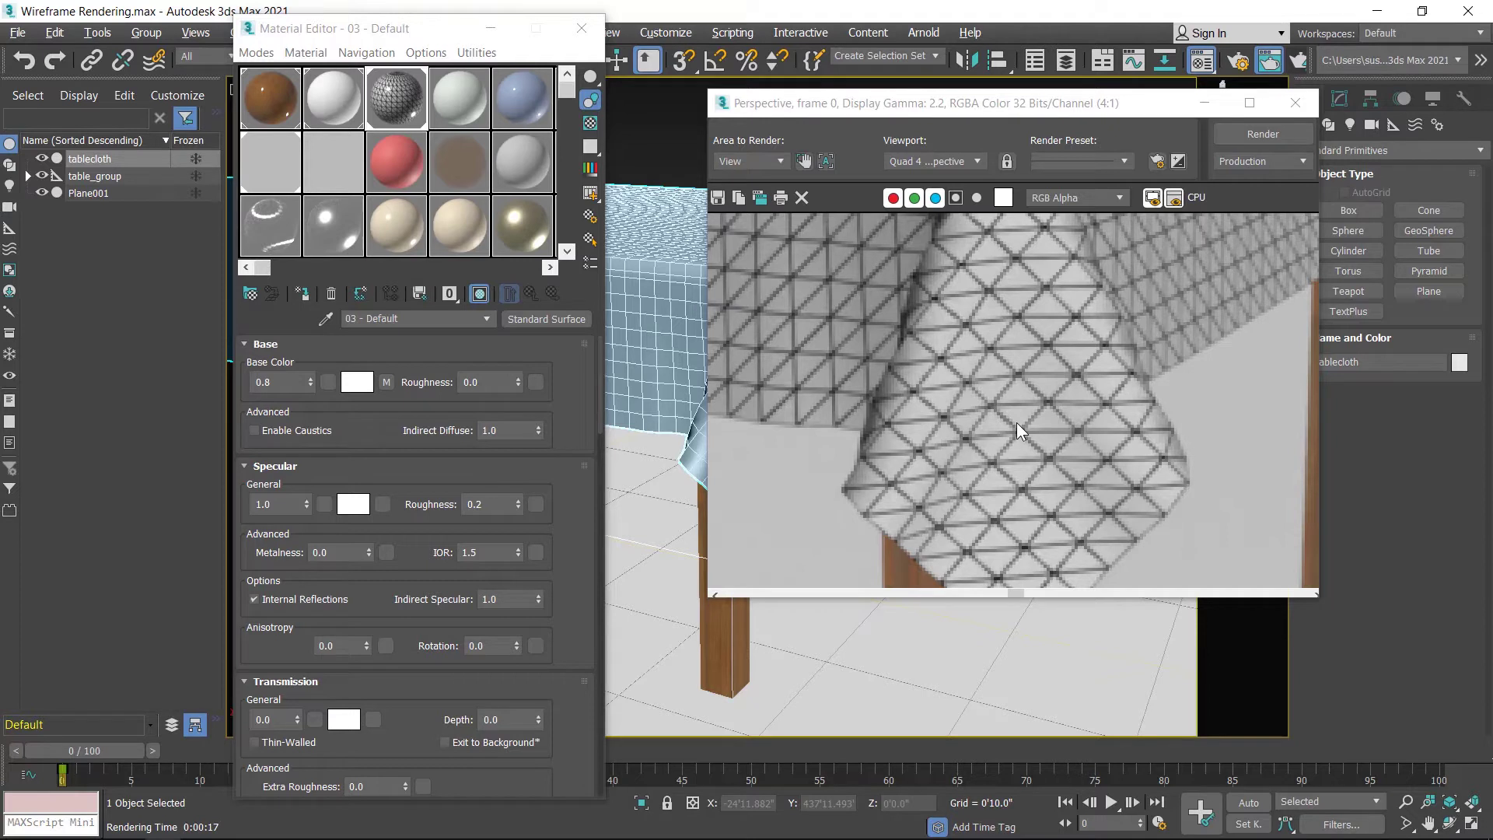
{"action": "scroll", "coordinate": [1016, 422], "scroll_direction": "down", "scroll_amount": 2}
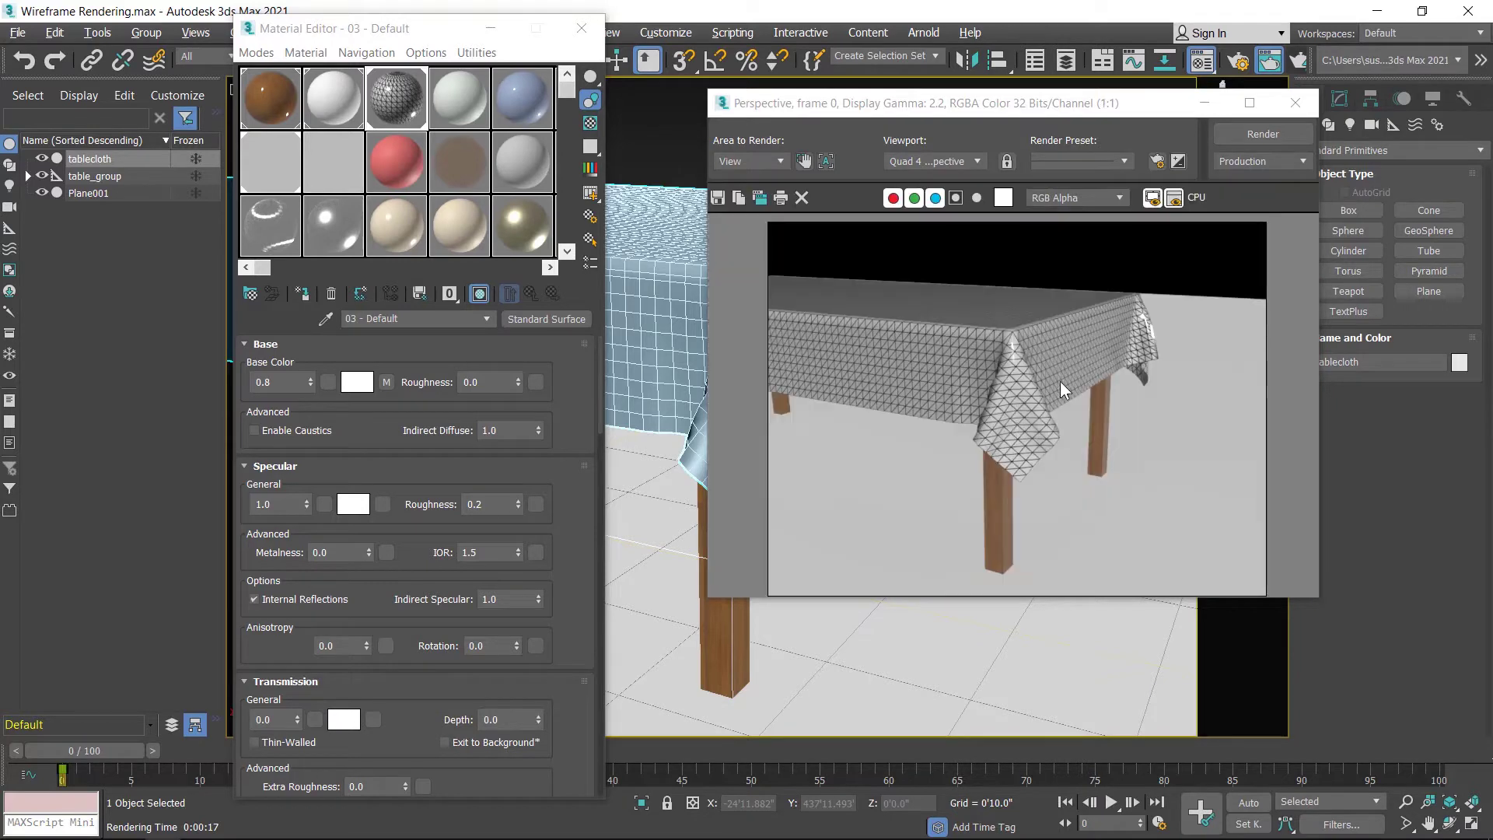
{"action": "left_click", "coordinate": [1296, 102]}
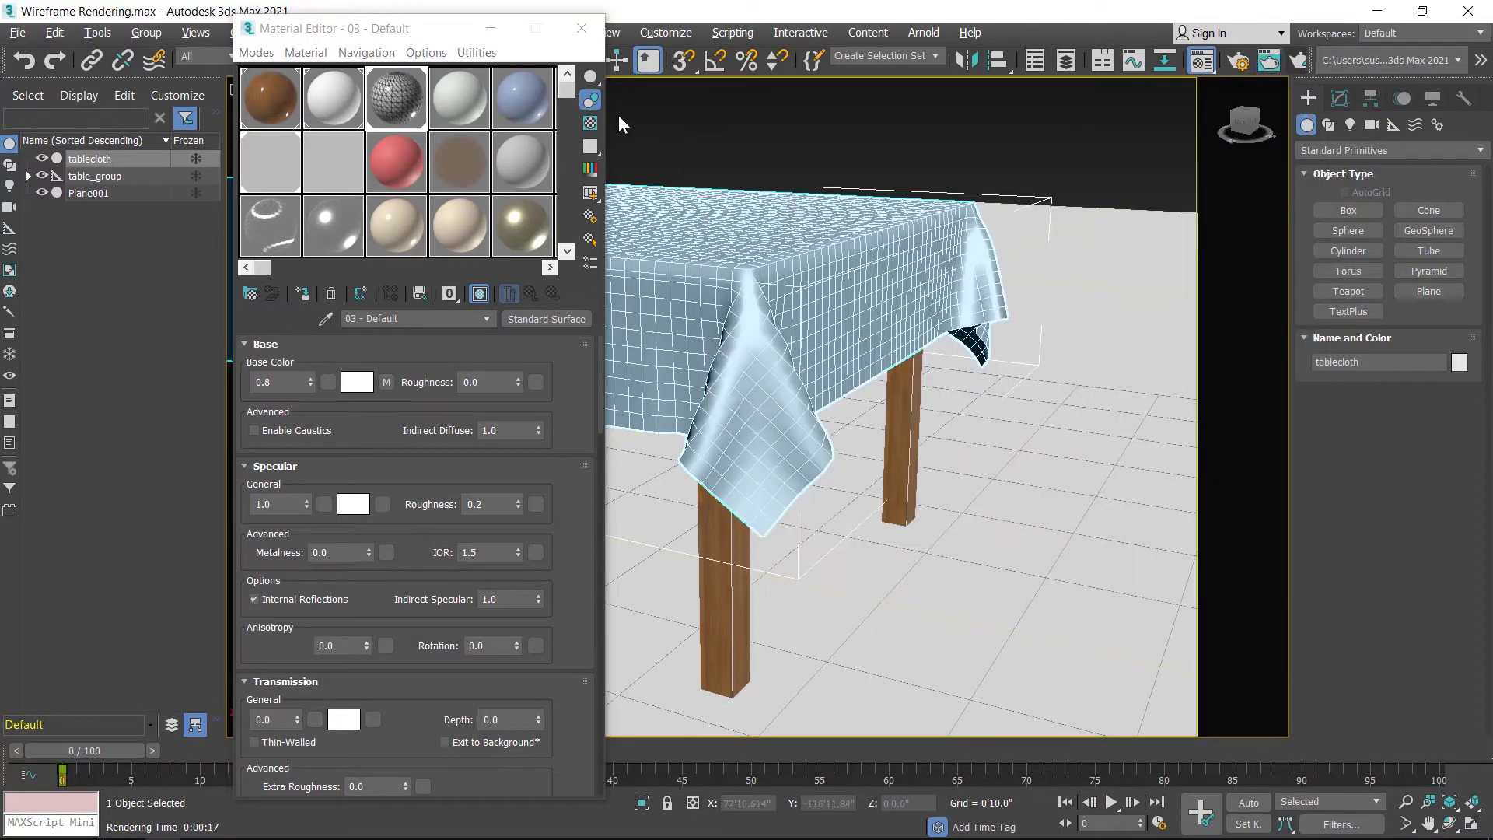
Step: Set the Map #27 wireframe Edge Type to polygons instead of triangles
{"action": "left_click", "coordinate": [325, 166]}
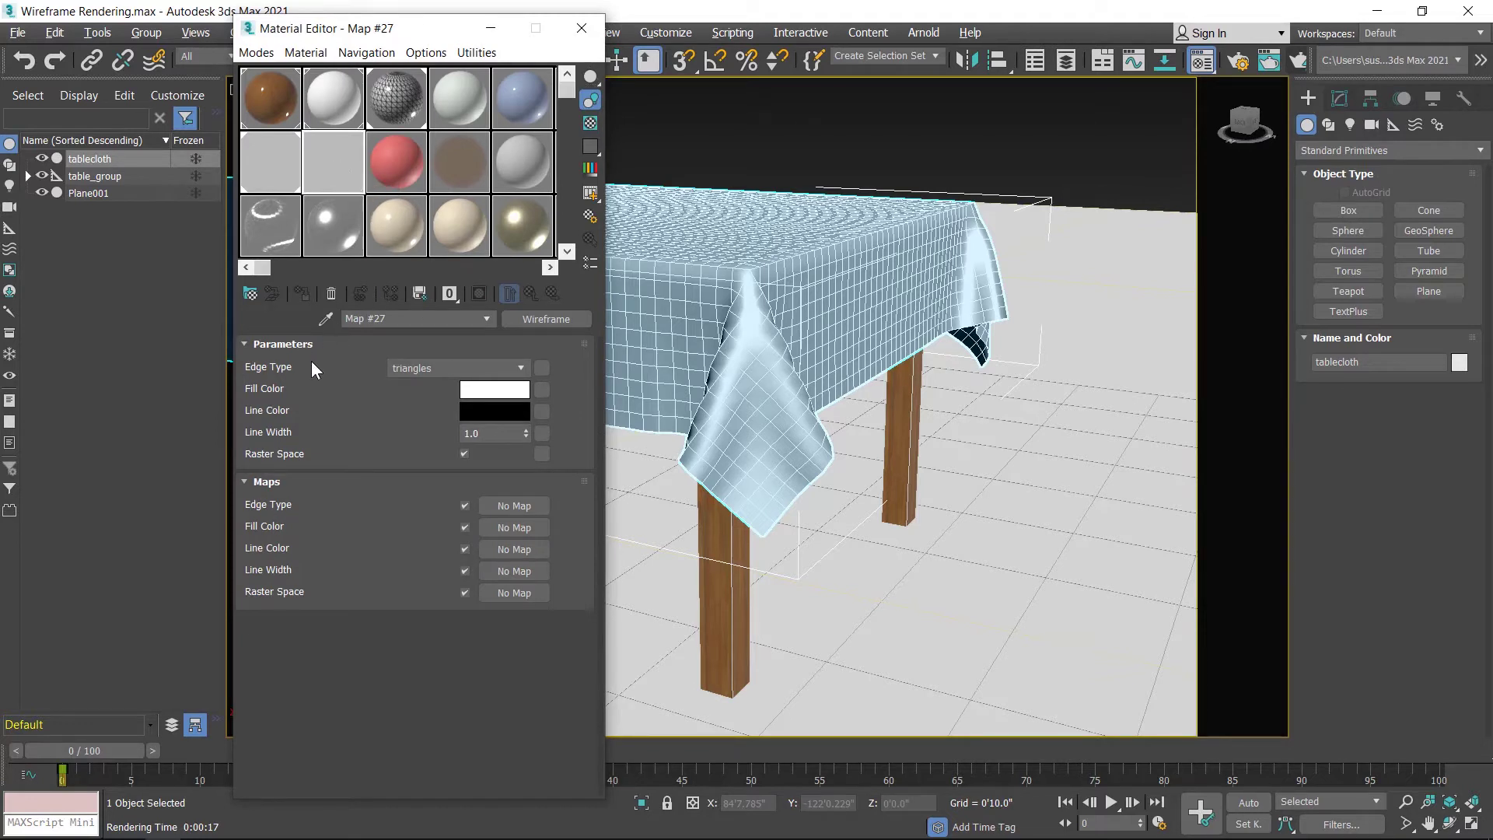
{"action": "left_click", "coordinate": [412, 367]}
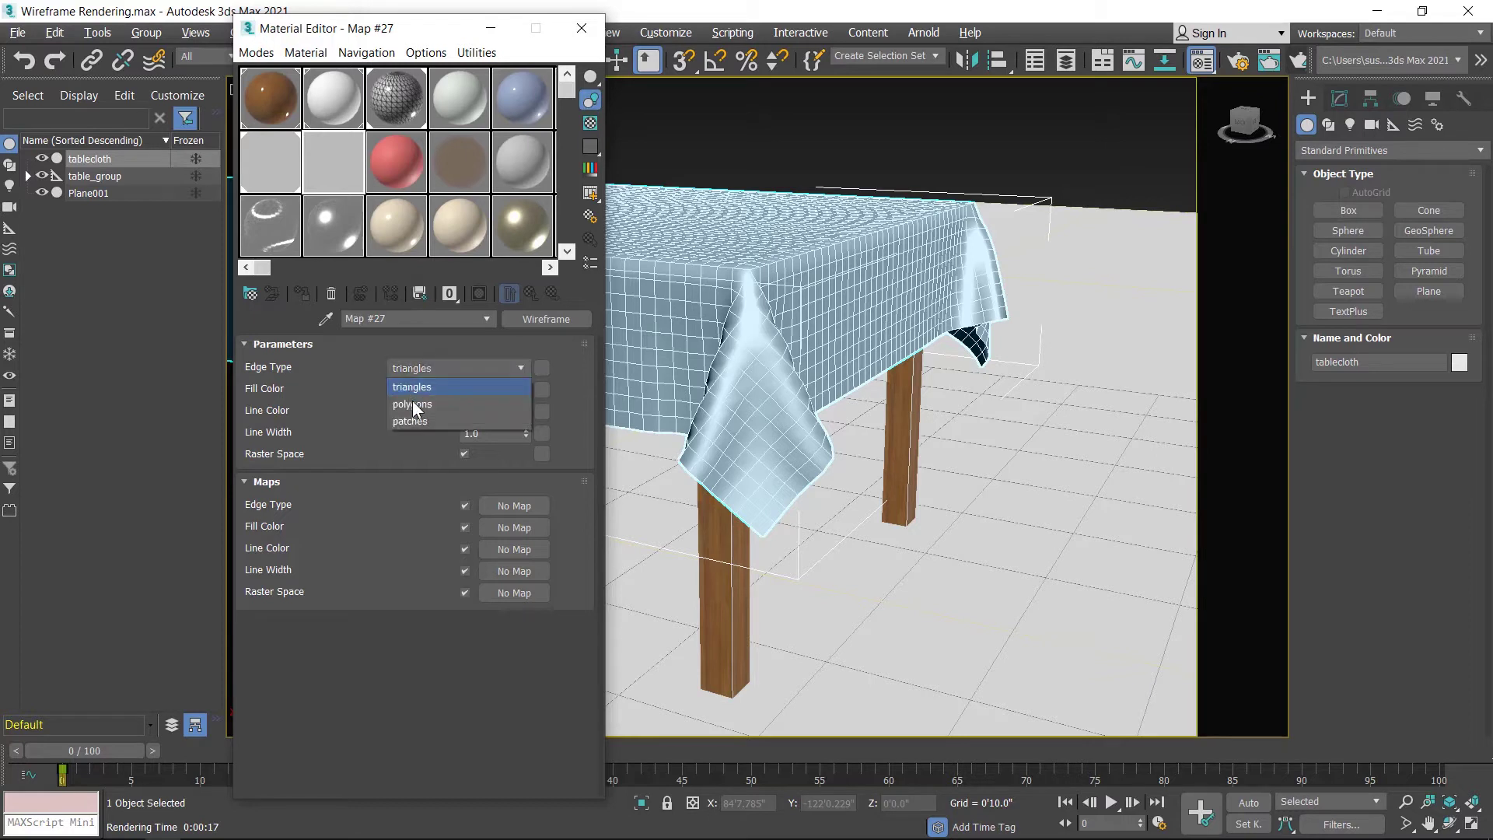
{"action": "left_click", "coordinate": [414, 405]}
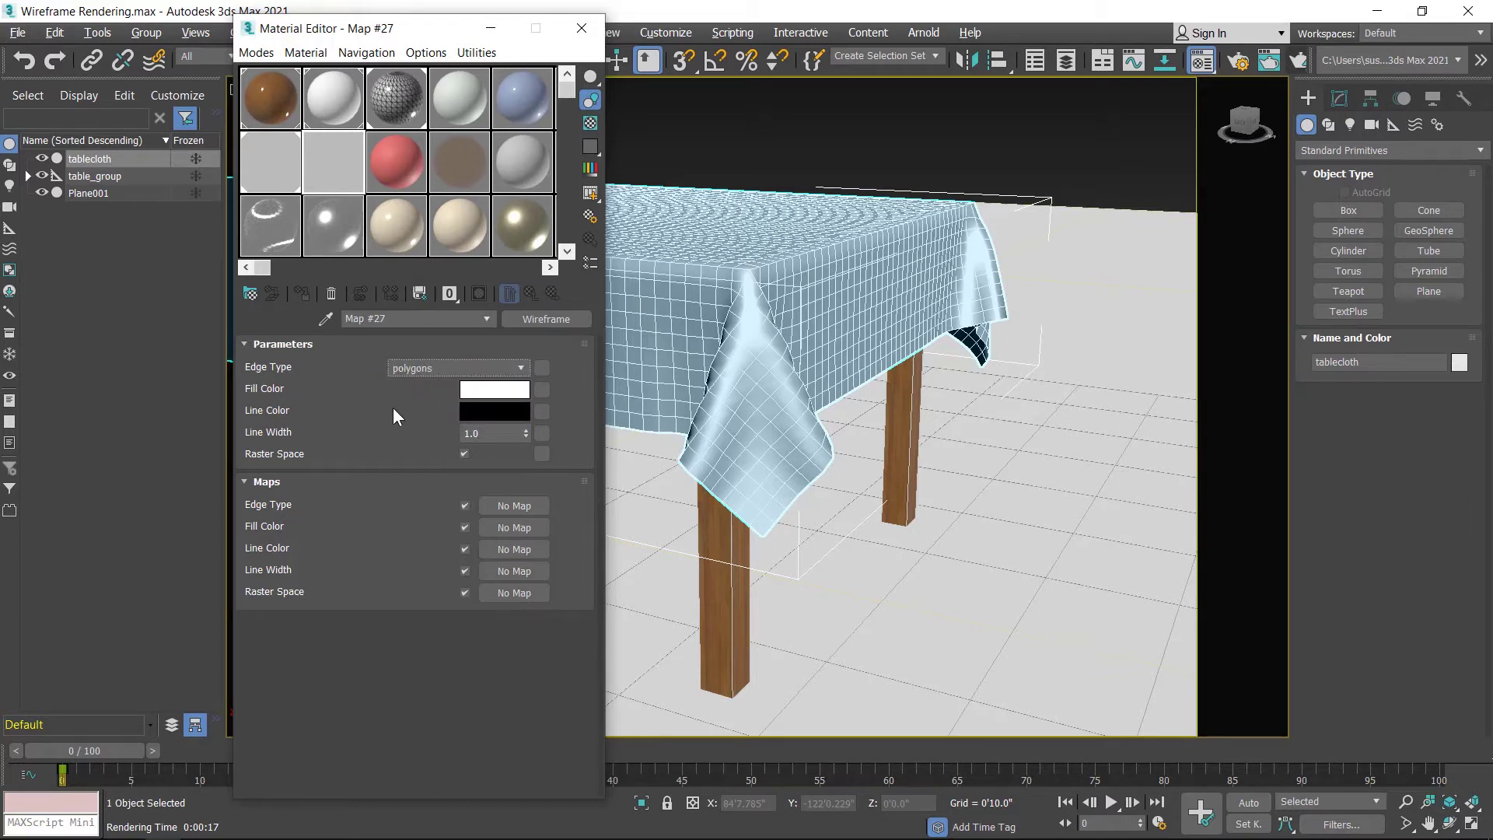
{"action": "left_click", "coordinate": [507, 392]}
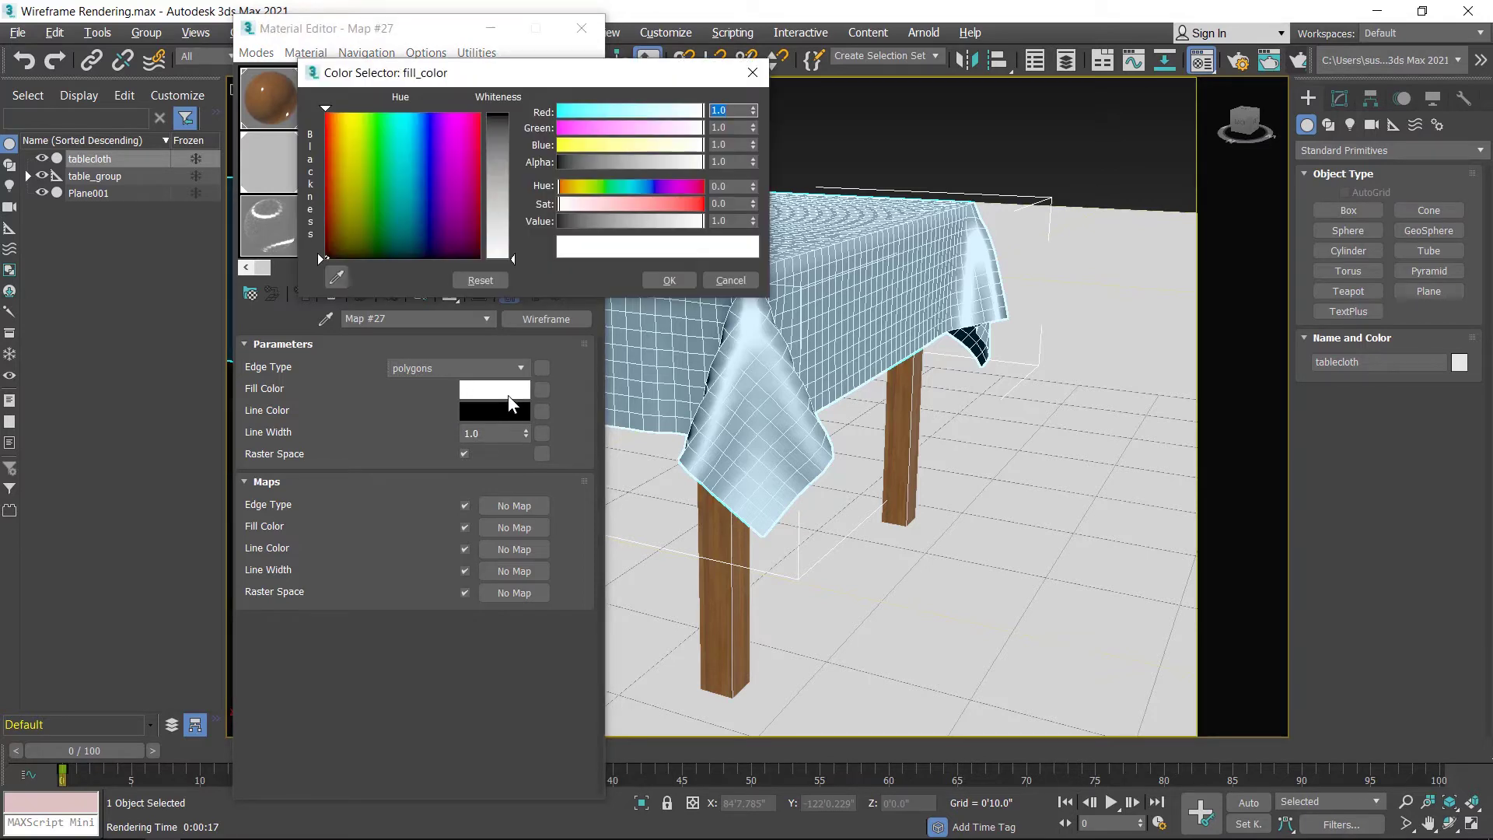
{"action": "left_click", "coordinate": [730, 280]}
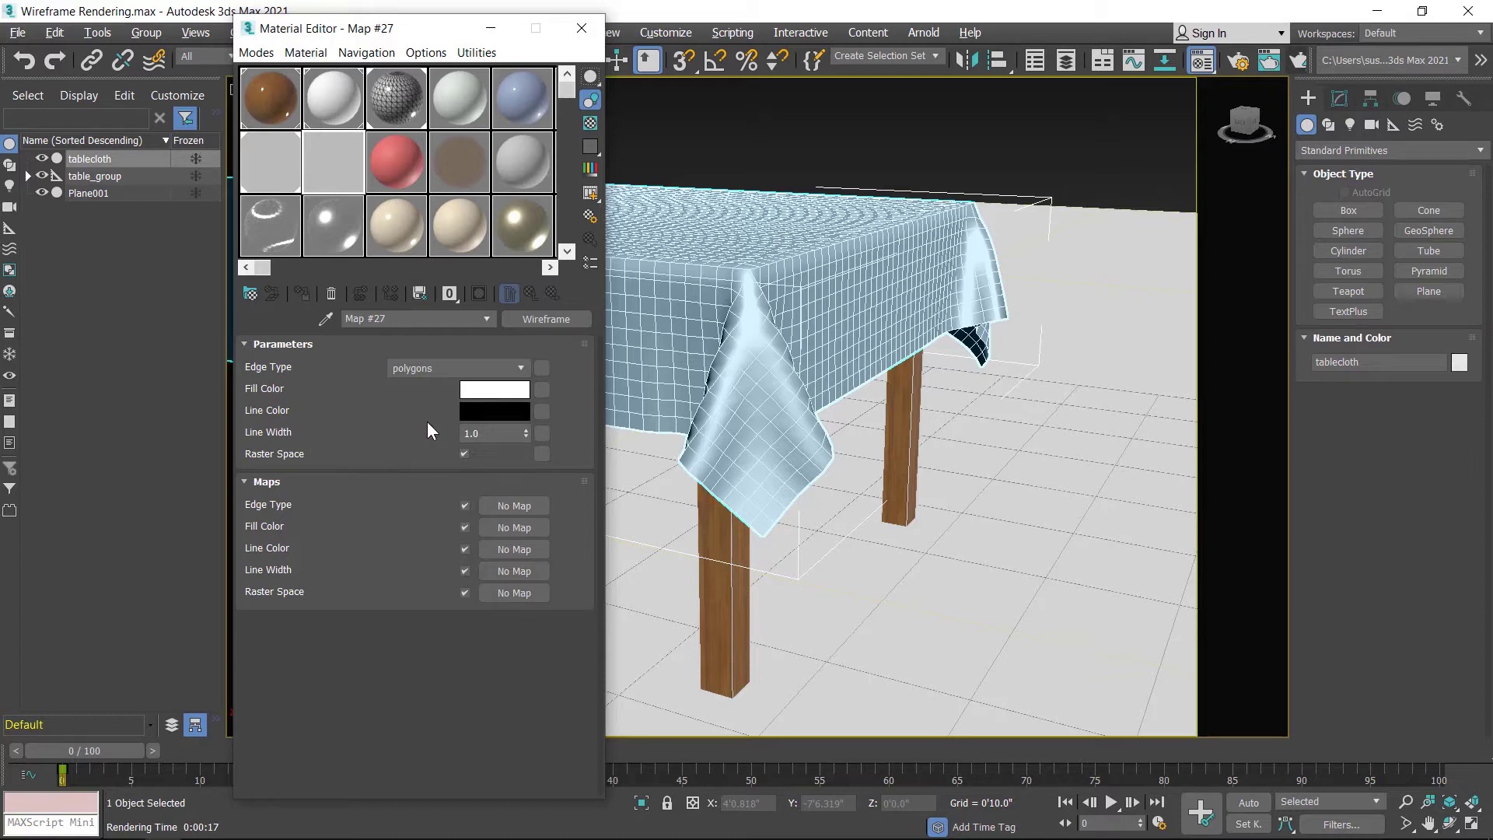
Step: Clear 03 - Default's Base Color map and drag Map #27 onto it
{"action": "left_click", "coordinate": [400, 101]}
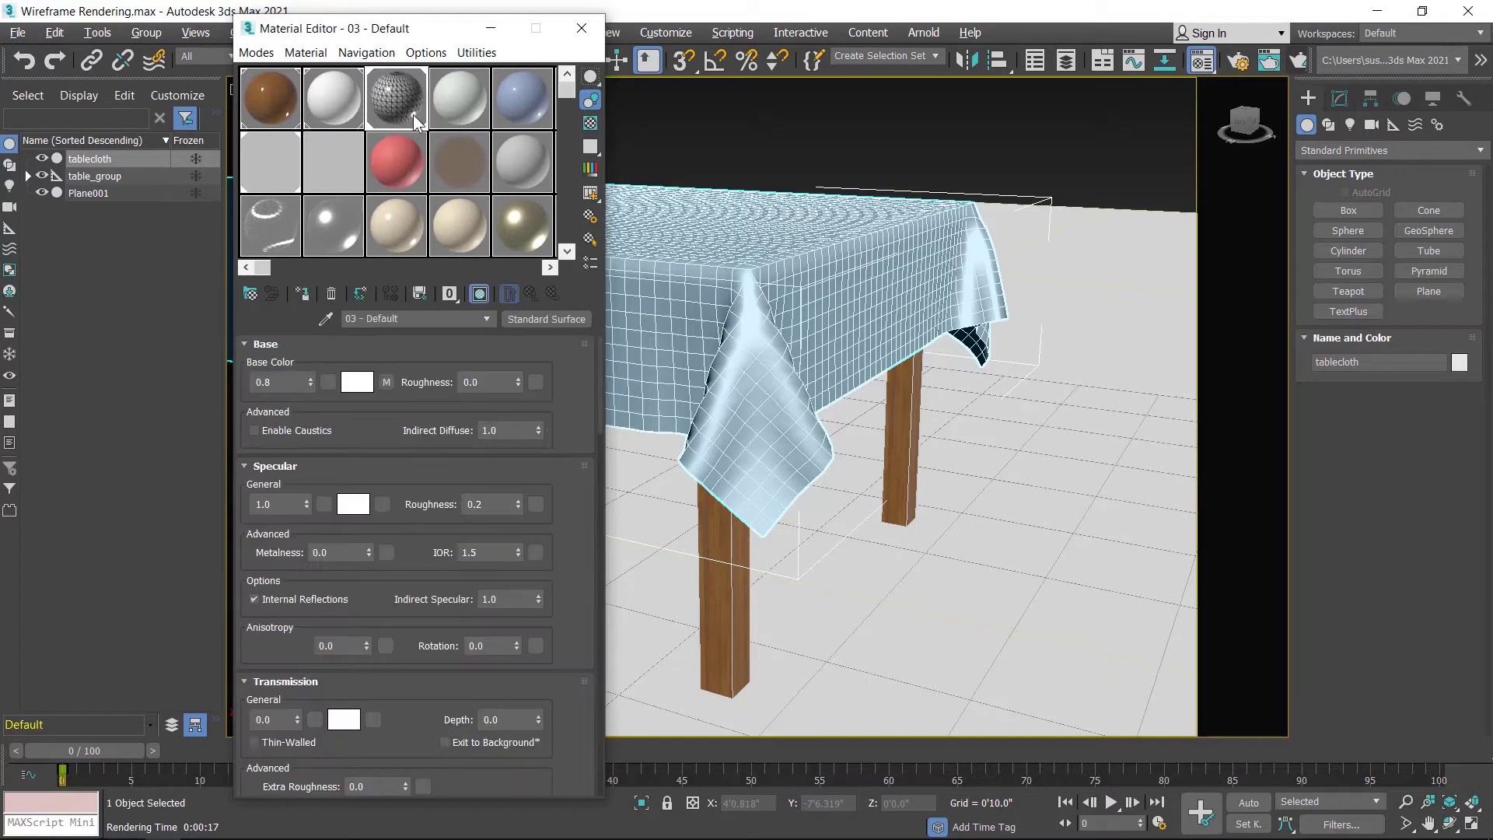
{"action": "right_click", "coordinate": [387, 384]}
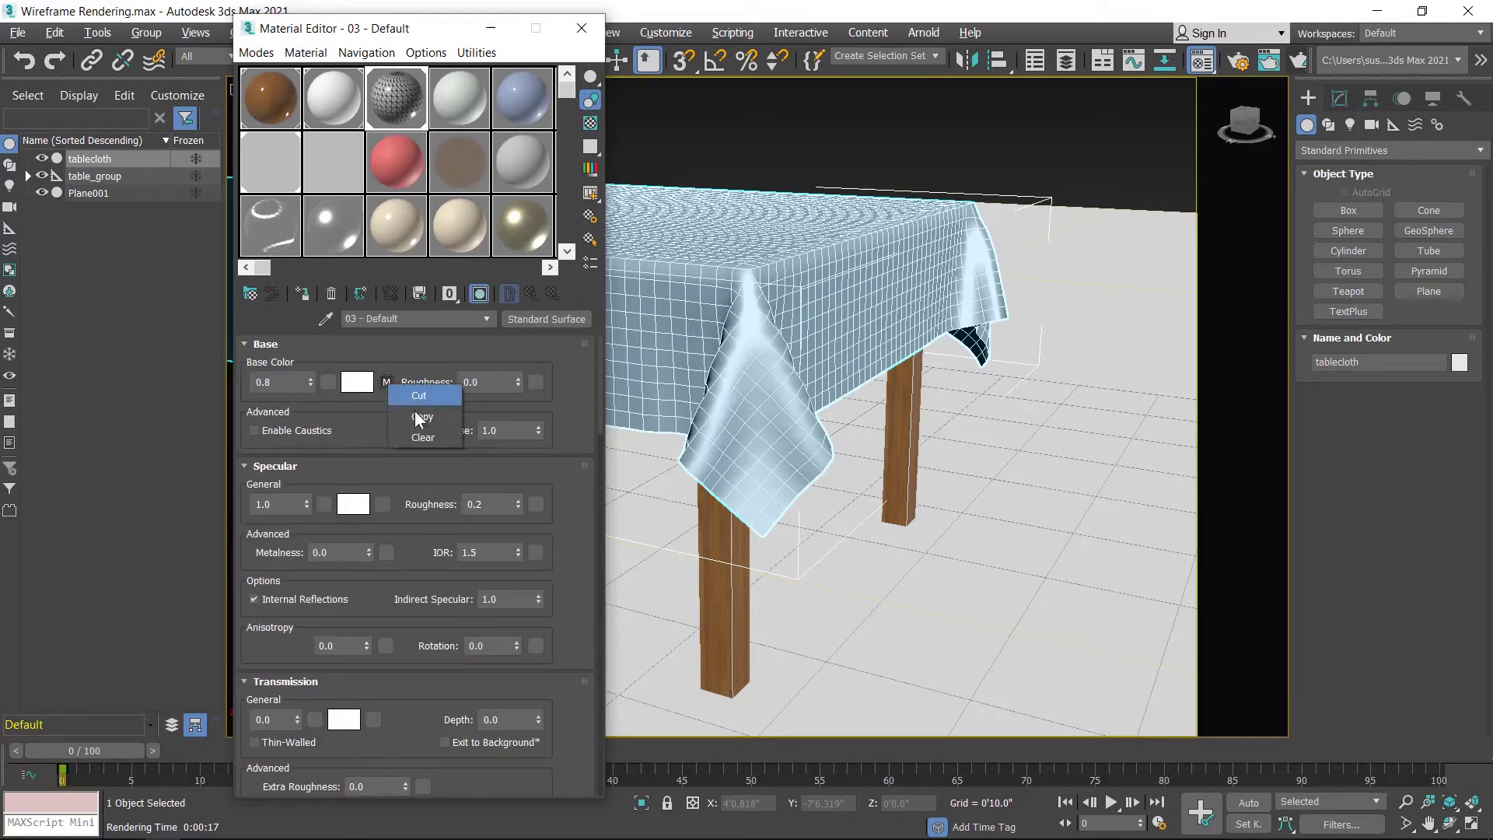
{"action": "left_click", "coordinate": [427, 435]}
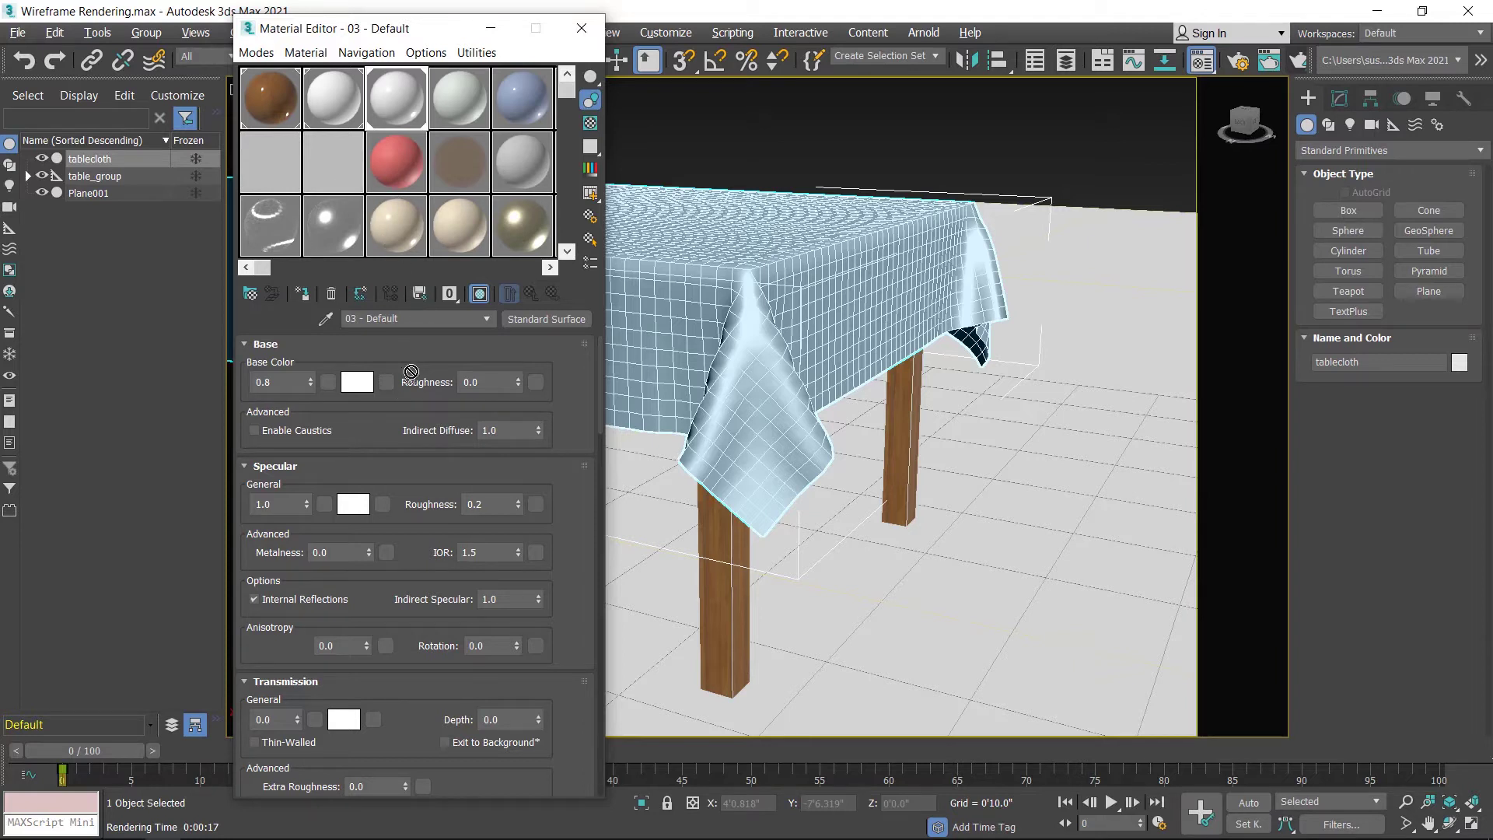
{"action": "left_click_drag", "start_coordinate": [390, 381], "coordinate": [387, 380]}
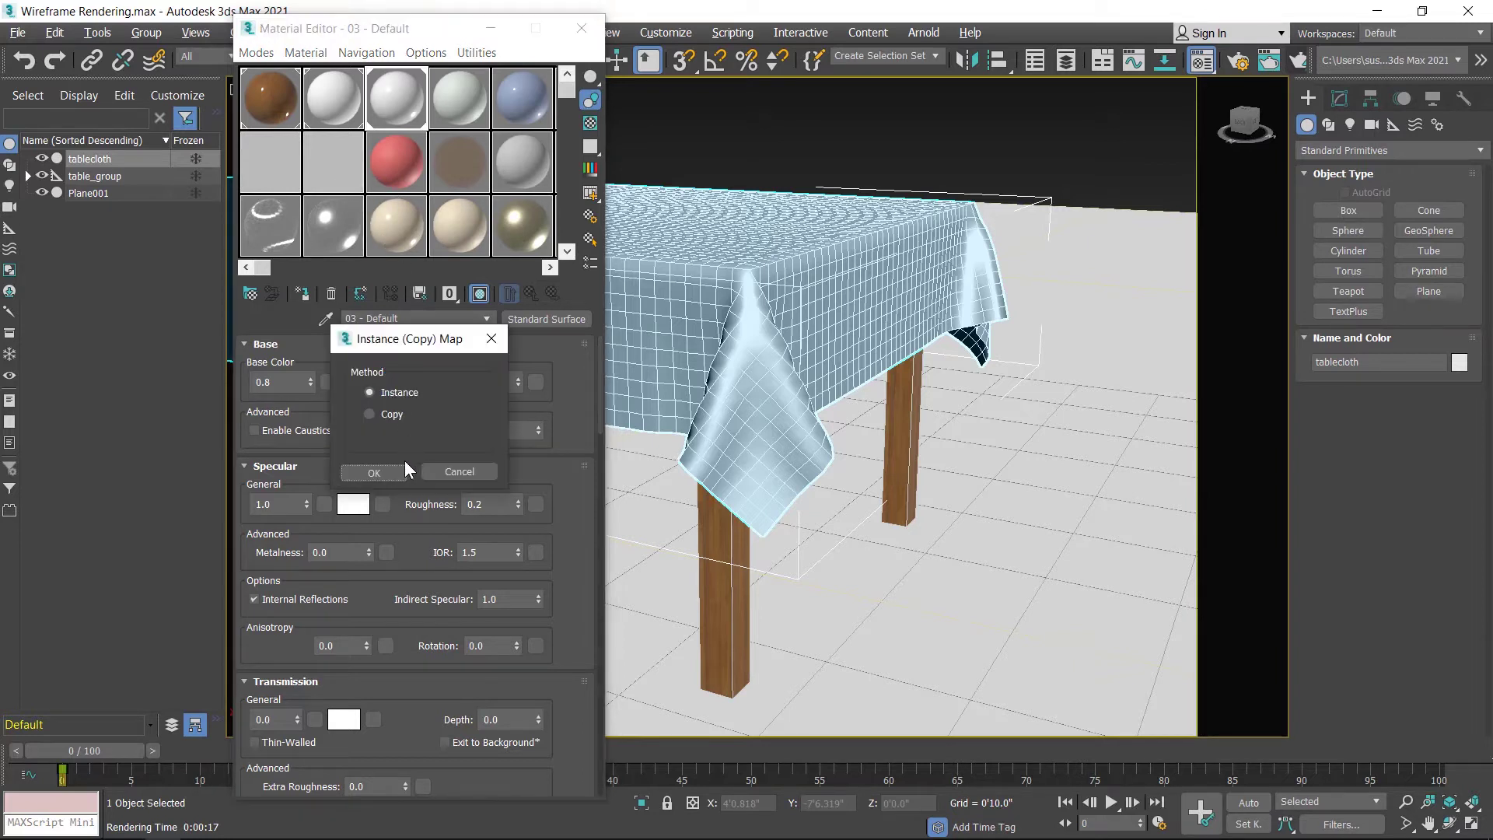
Step: Link Map #27 as an instance into the base colour and render the wireframe tablecloth
{"action": "left_click", "coordinate": [375, 473]}
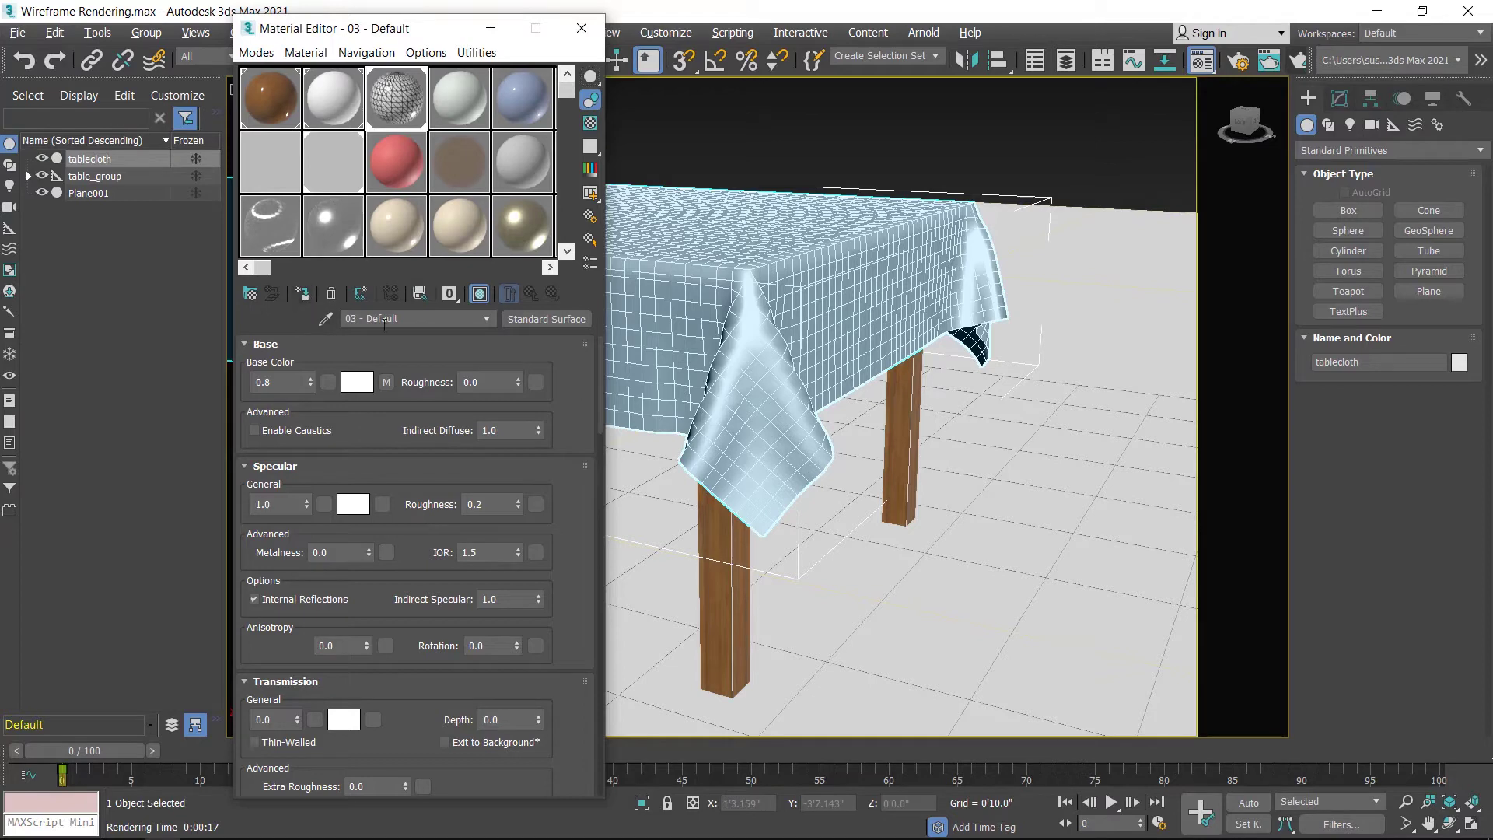
{"action": "left_click", "coordinate": [1300, 61]}
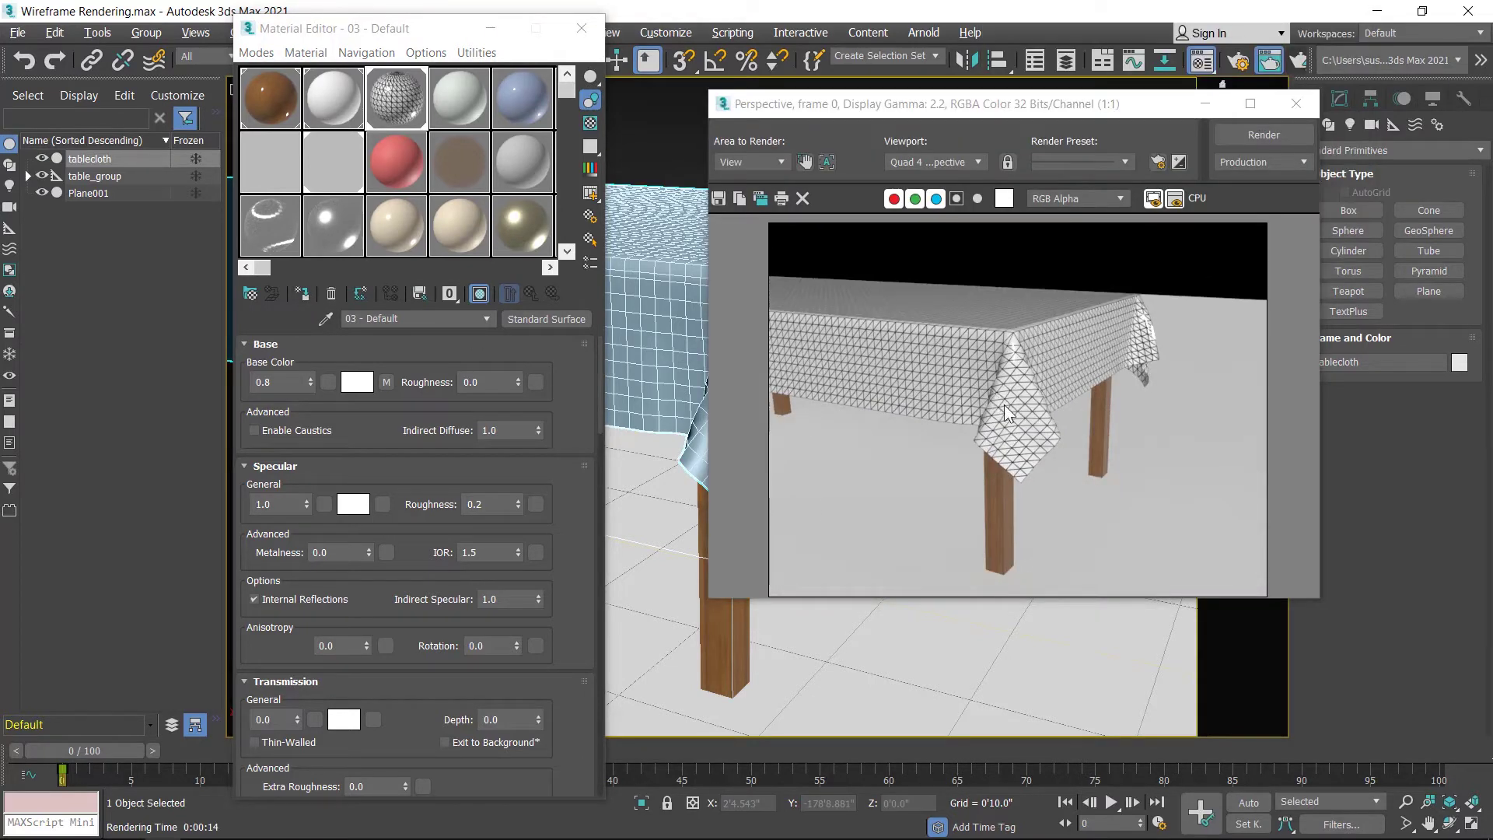
{"action": "scroll", "coordinate": [1006, 405], "scroll_direction": "up", "scroll_amount": 3}
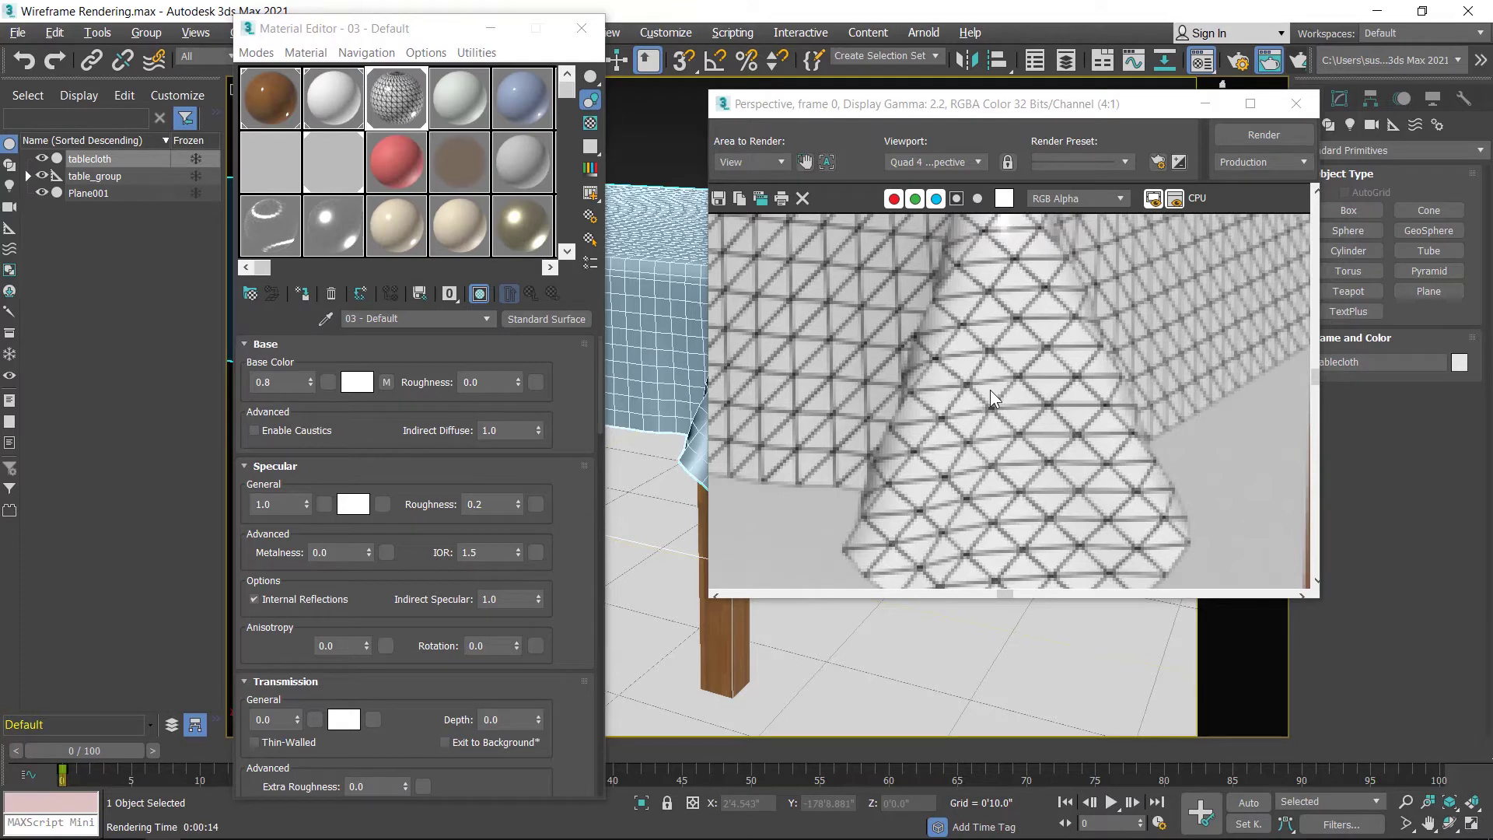
{"action": "left_click_drag", "start_coordinate": [1112, 115], "coordinate": [390, 141]}
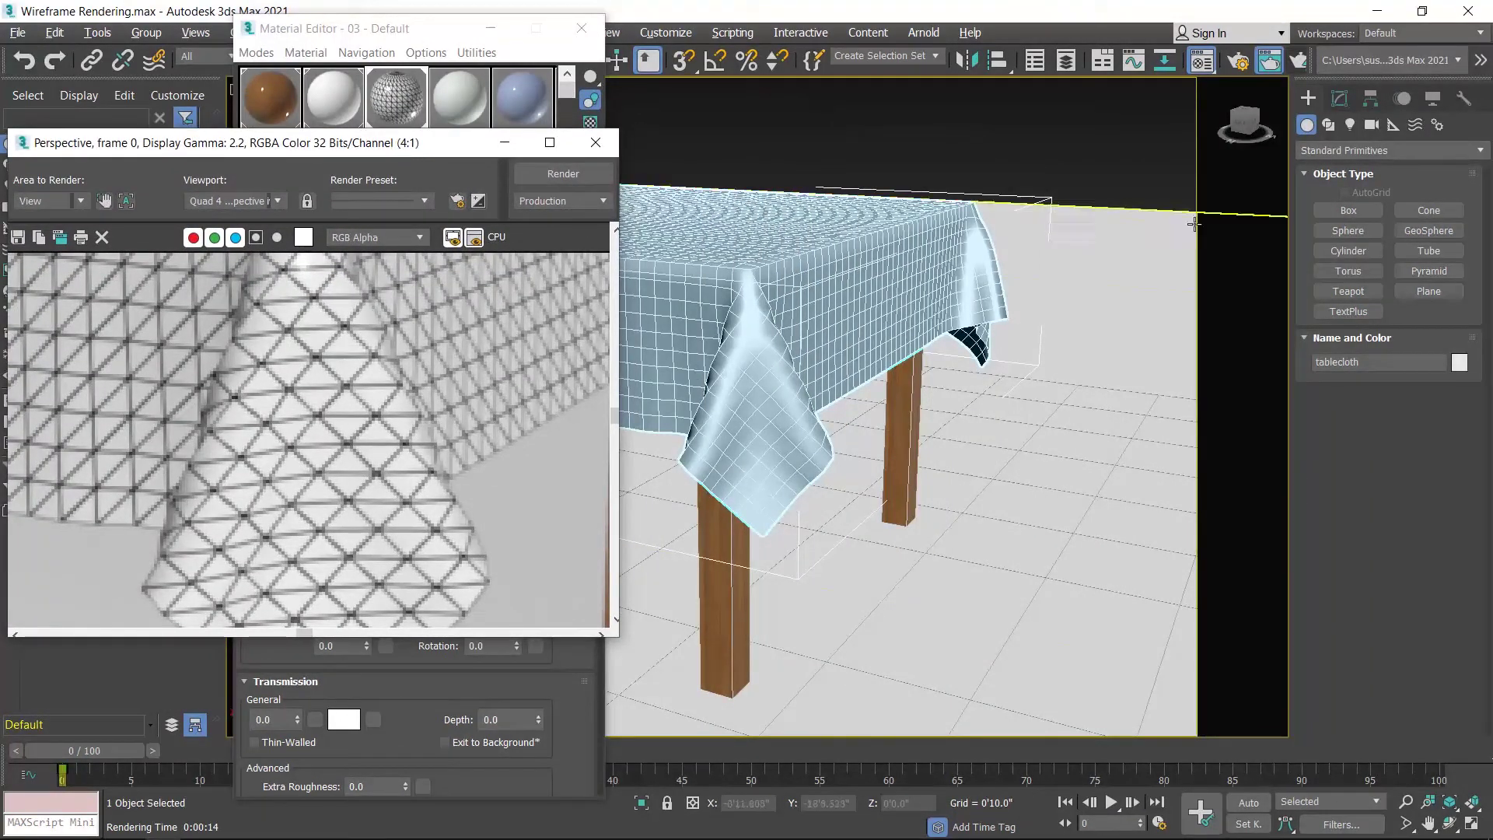
Step: Add an Arnold Properties modifier with Catmull-Clark subdivision enabled to the tablecloth, then re-render
{"action": "left_click", "coordinate": [1340, 100]}
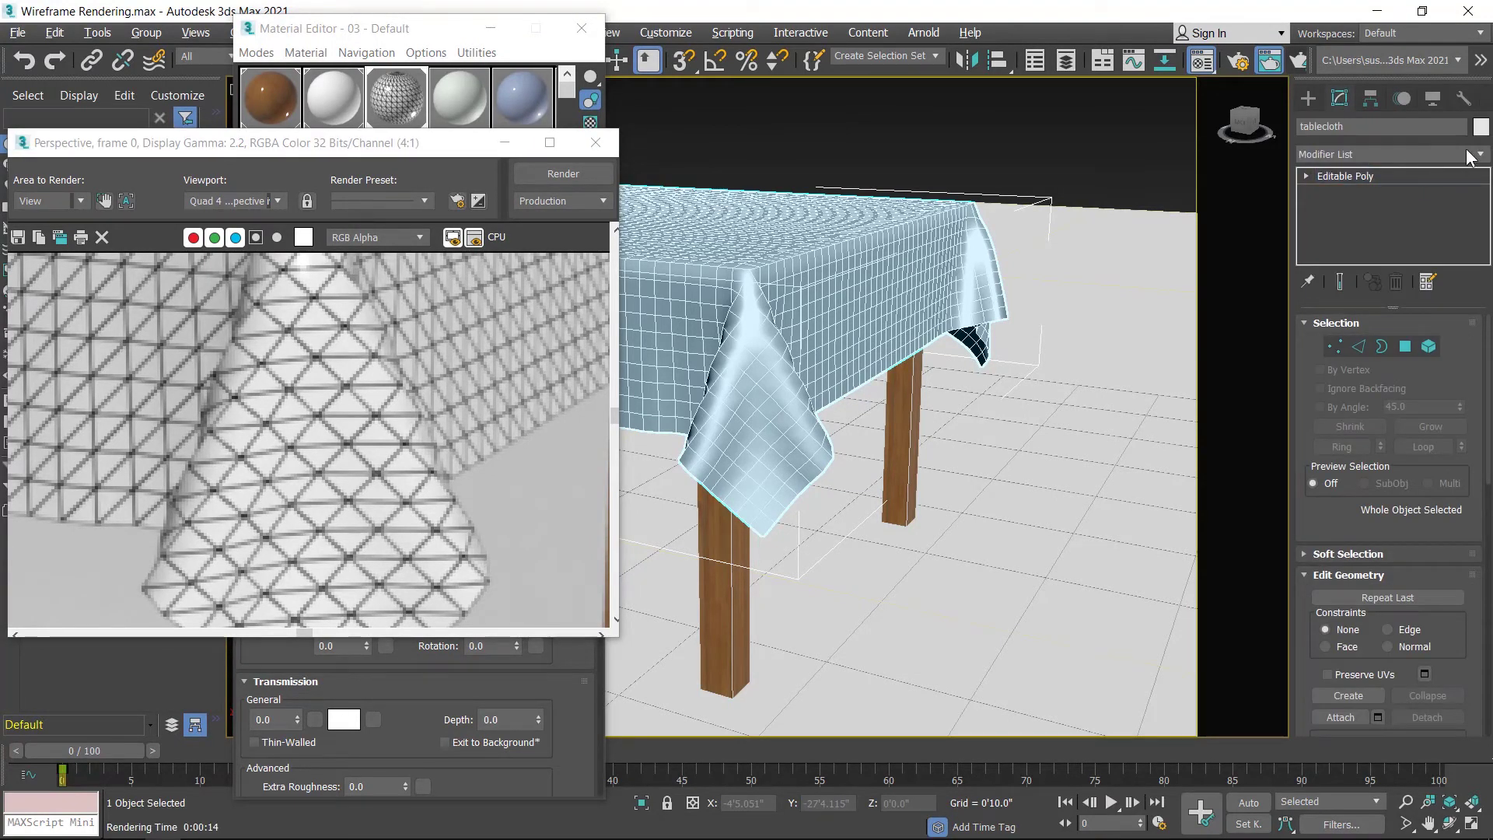
{"action": "left_click", "coordinate": [1479, 155]}
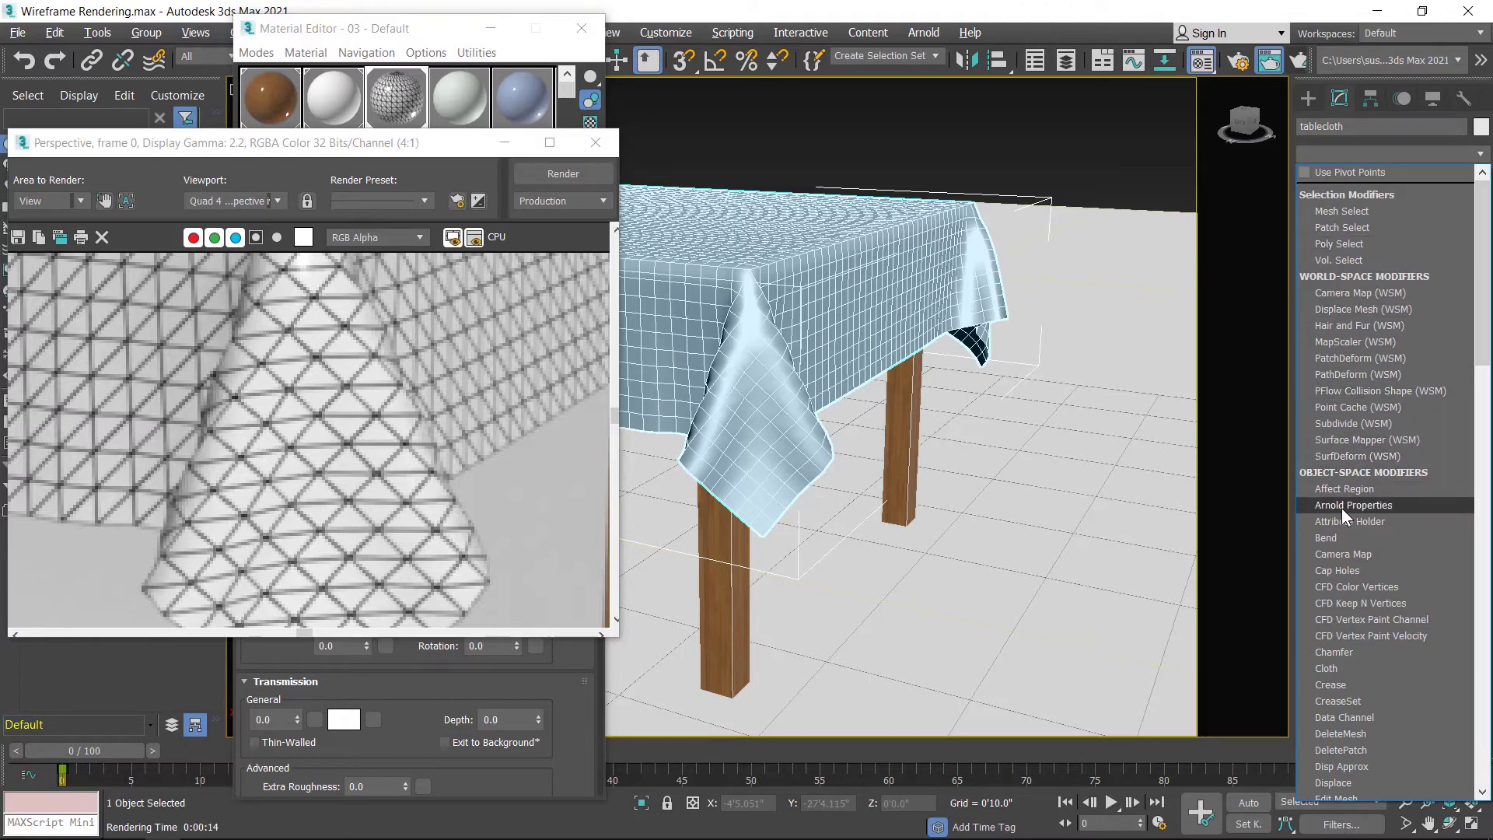
{"action": "left_click", "coordinate": [1370, 506]}
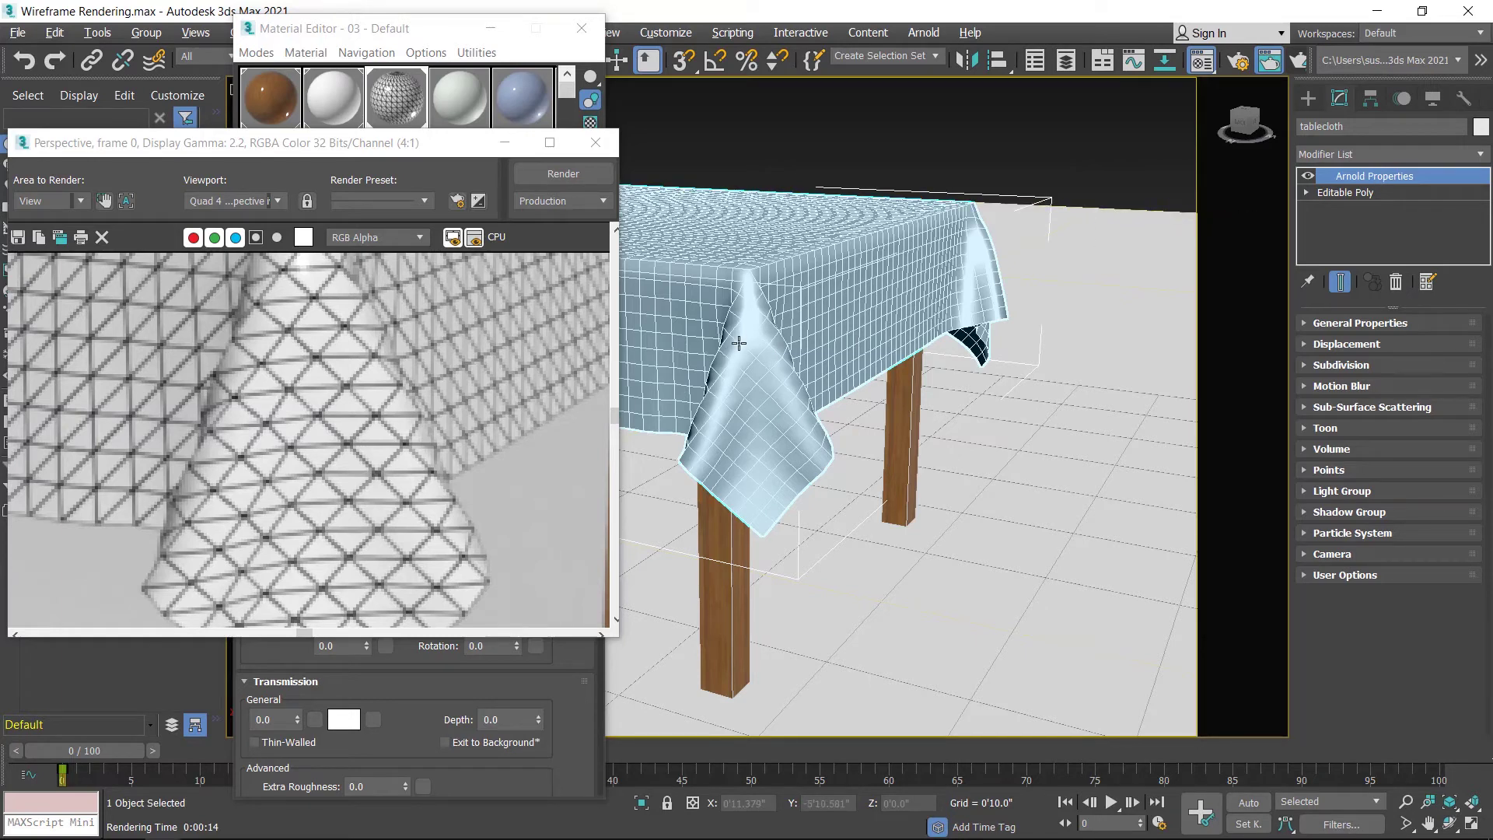
{"action": "left_click", "coordinate": [1306, 365]}
{"action": "left_click", "coordinate": [1311, 386]}
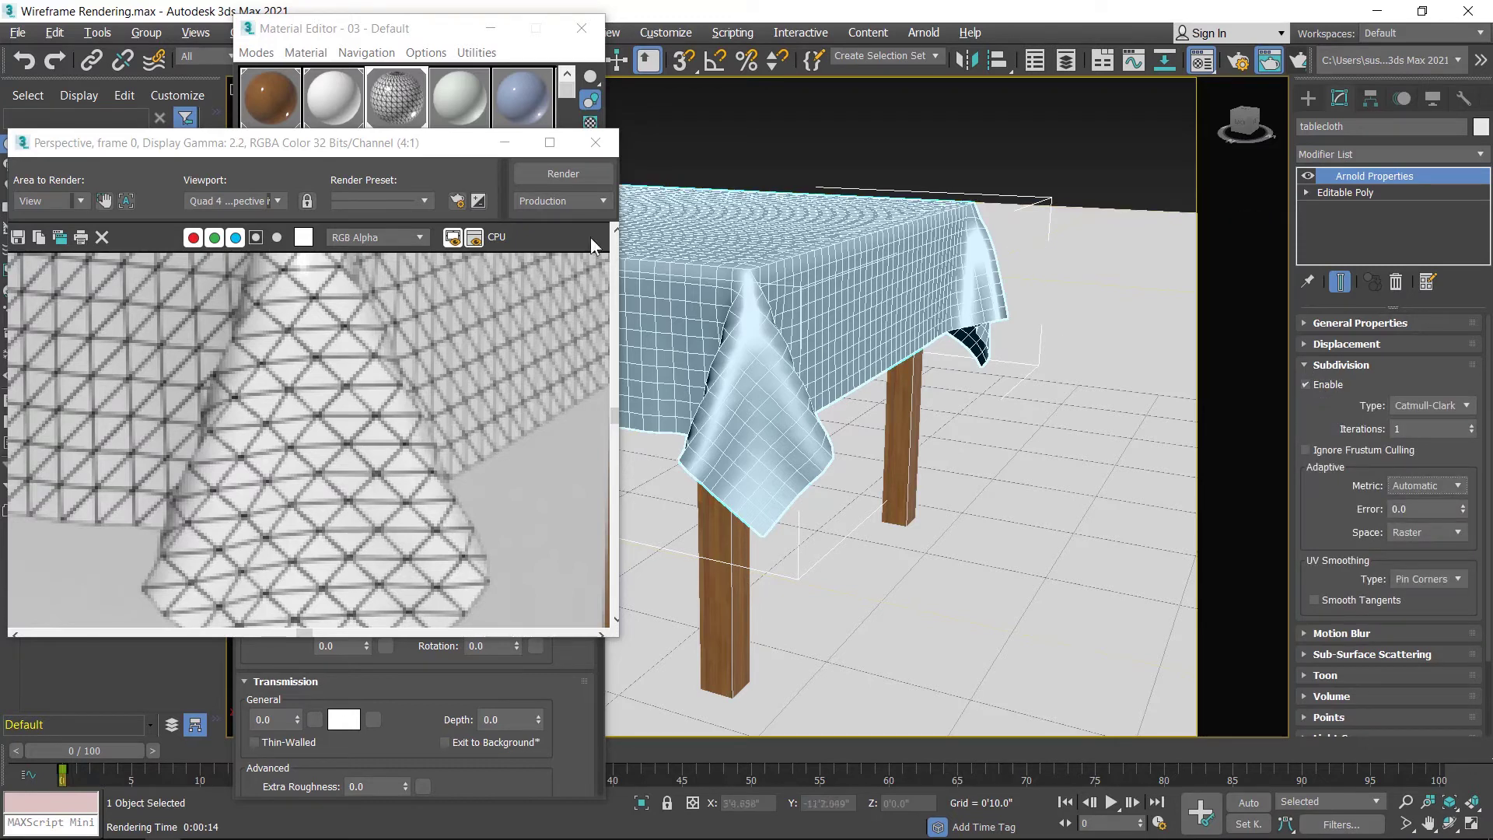
{"action": "left_click", "coordinate": [536, 175]}
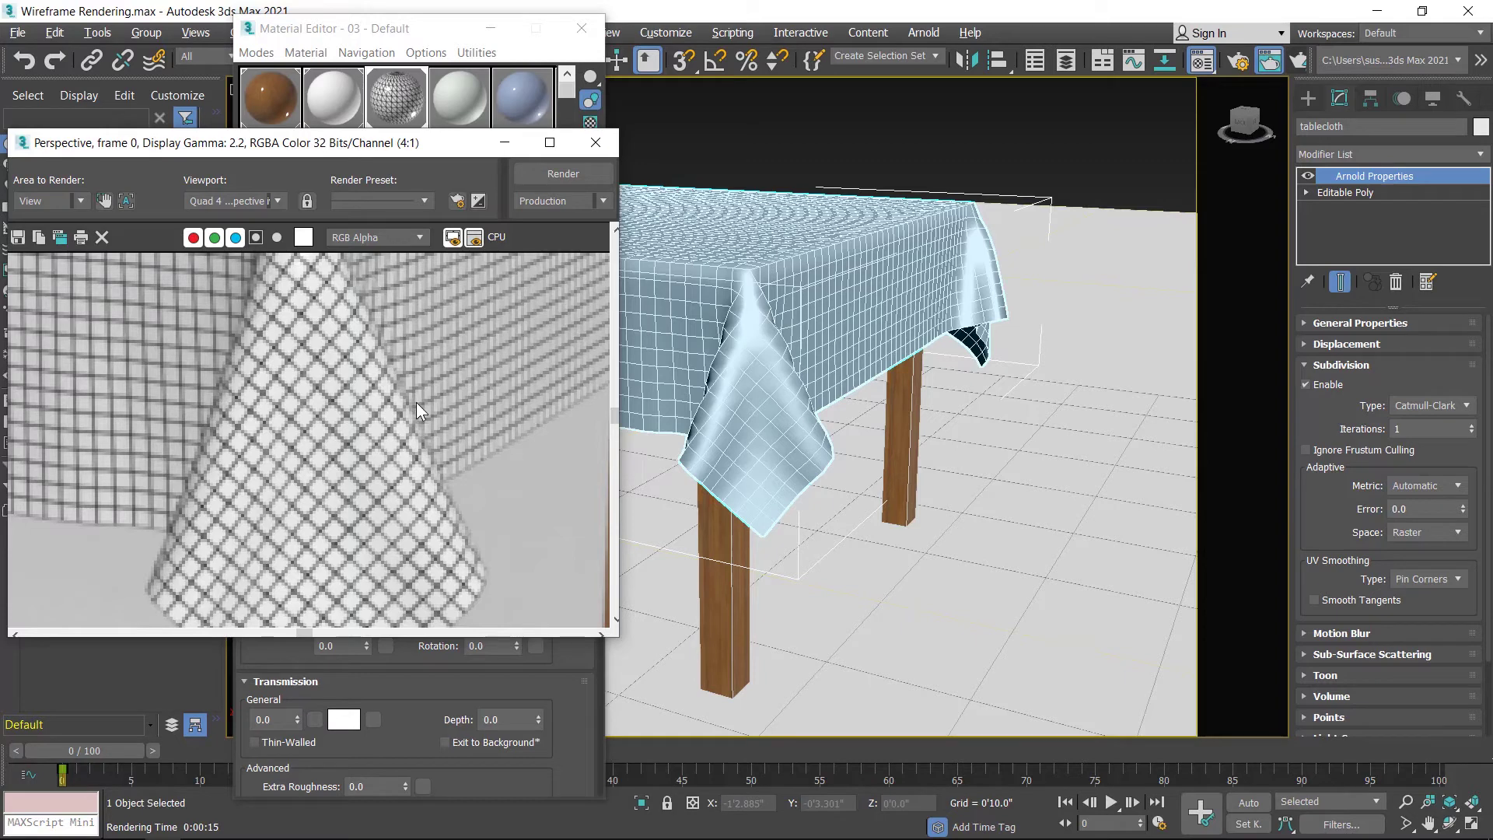
Step: Lower subdivision iterations from 1 to 0 and re-render, zooming the frame buffer back to 1:1
{"action": "left_click", "coordinate": [1471, 433]}
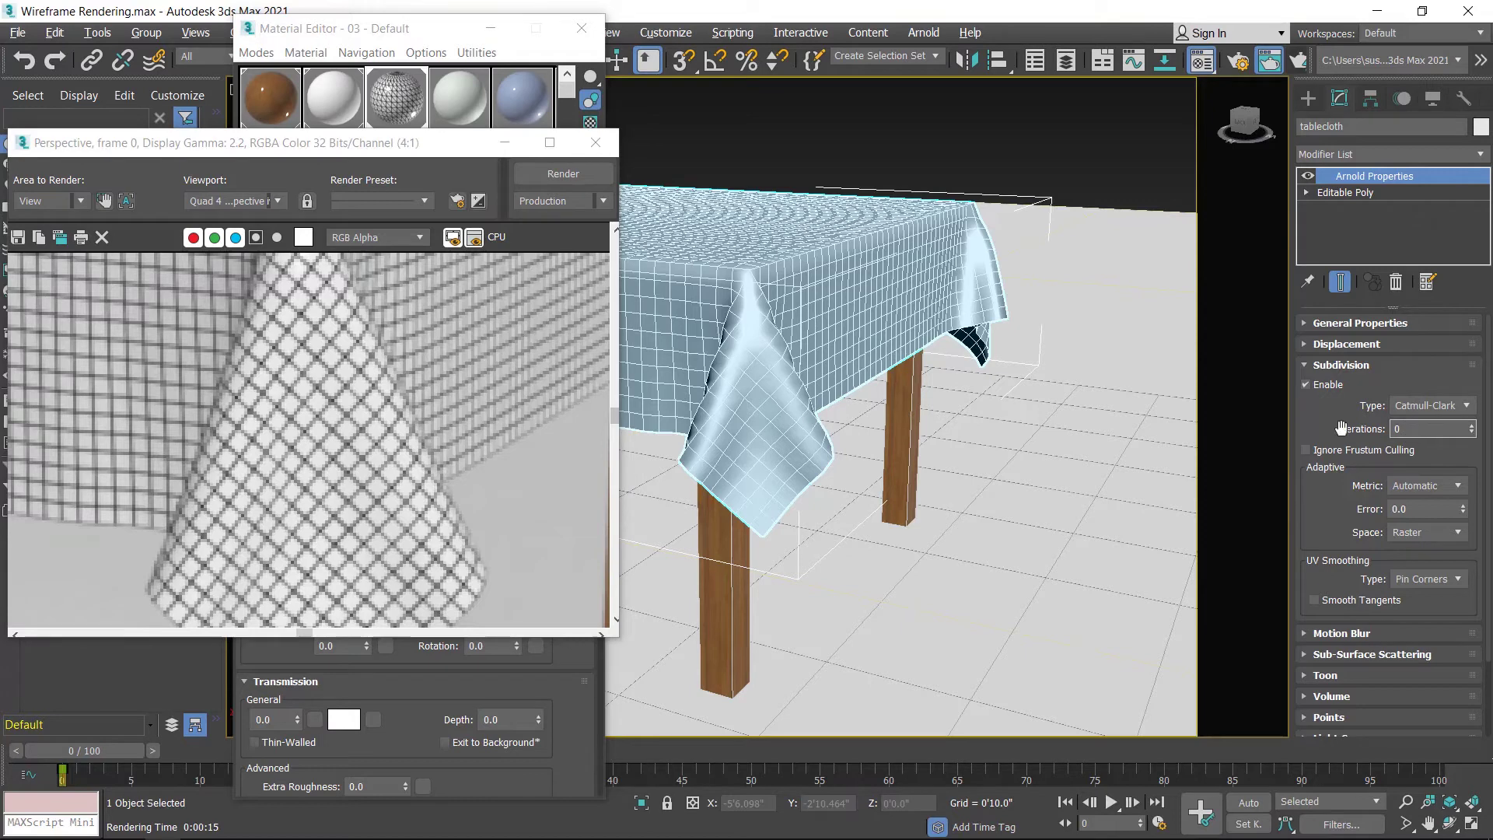
{"action": "left_click", "coordinate": [576, 174]}
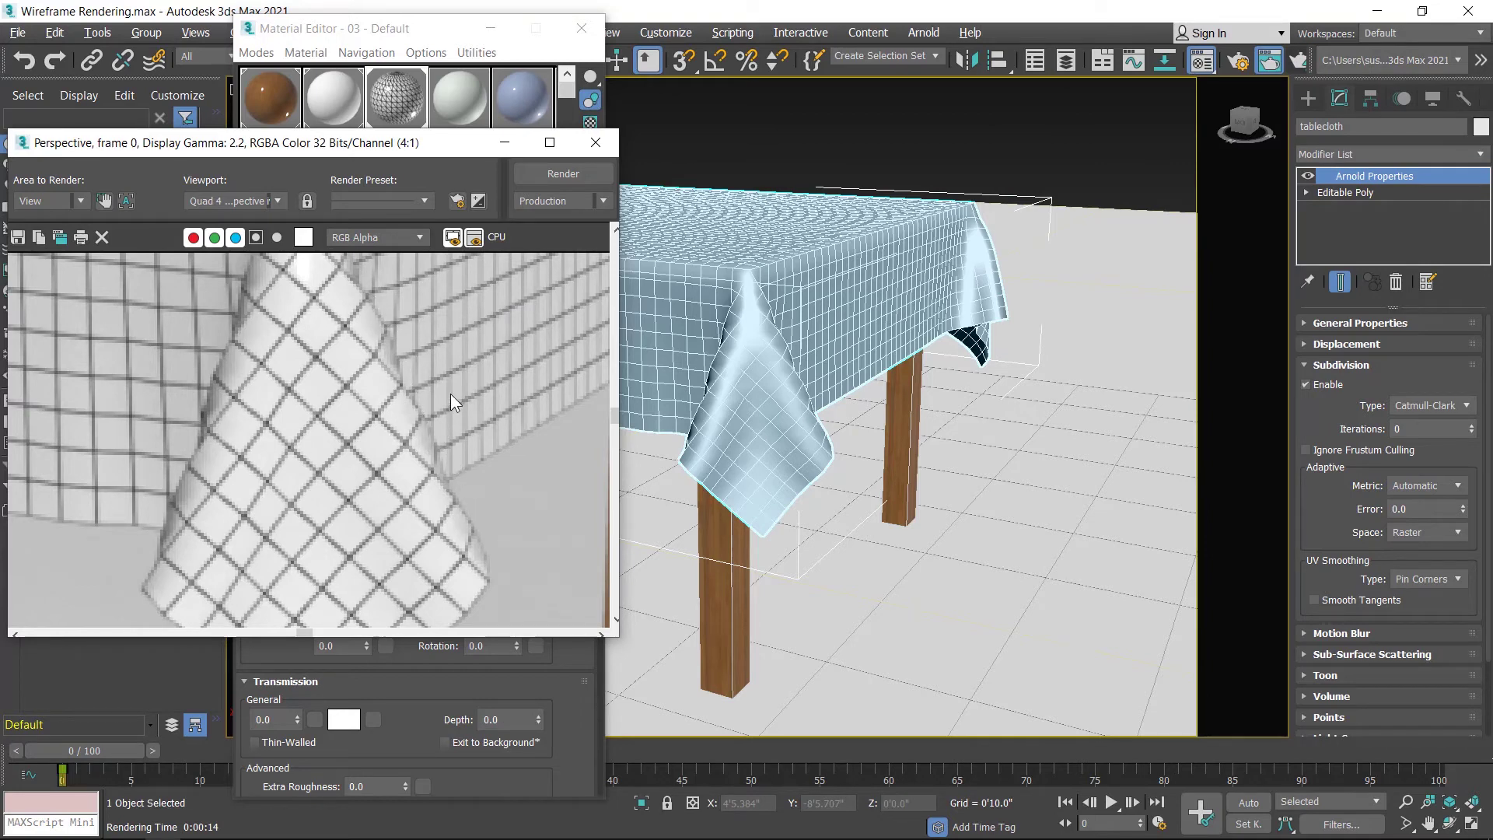
{"action": "scroll", "coordinate": [384, 465], "scroll_direction": "down", "scroll_amount": 2}
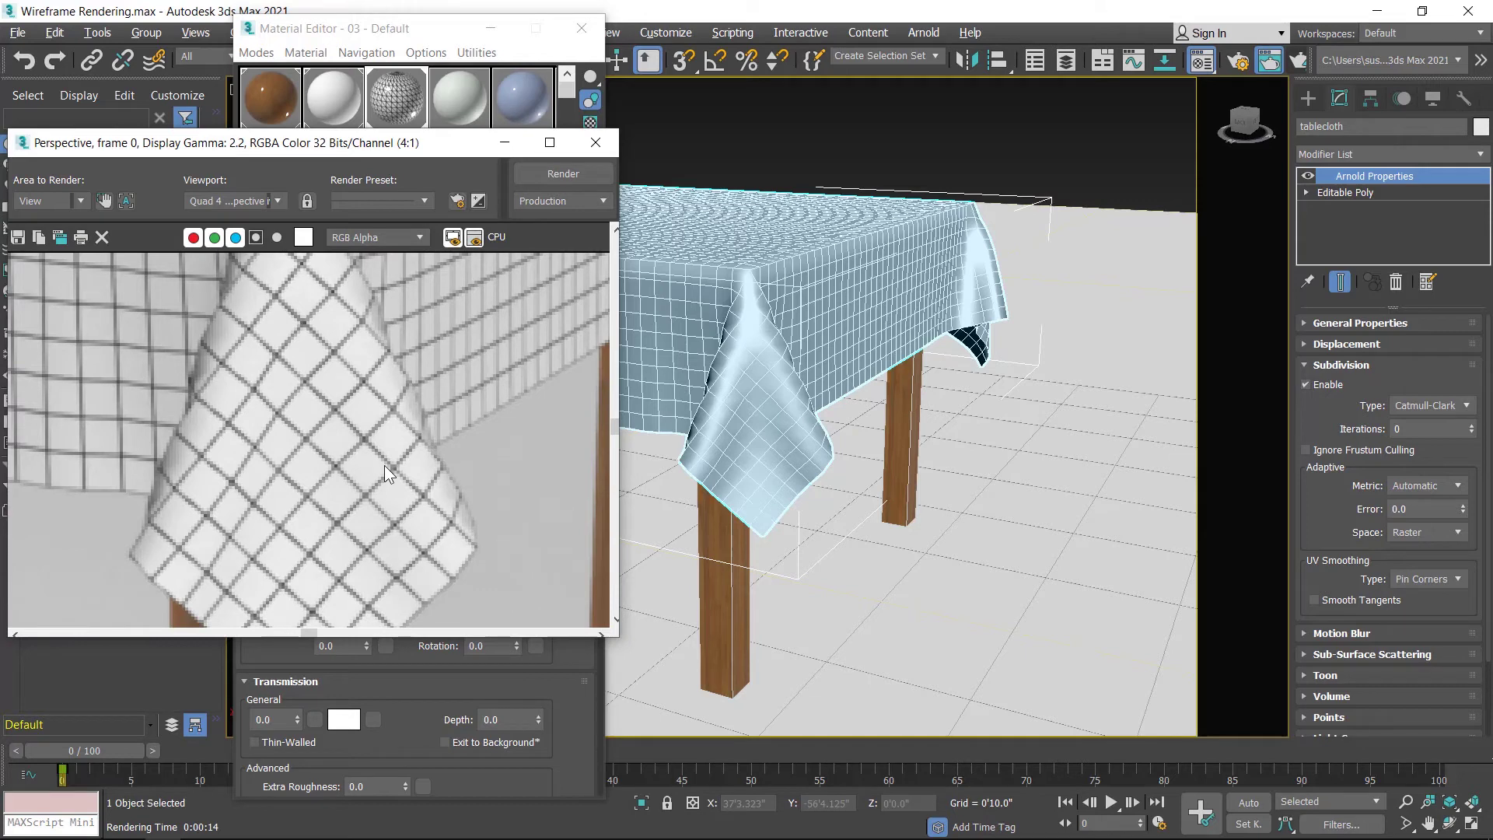
{"action": "scroll", "coordinate": [384, 465], "scroll_direction": "down", "scroll_amount": 2}
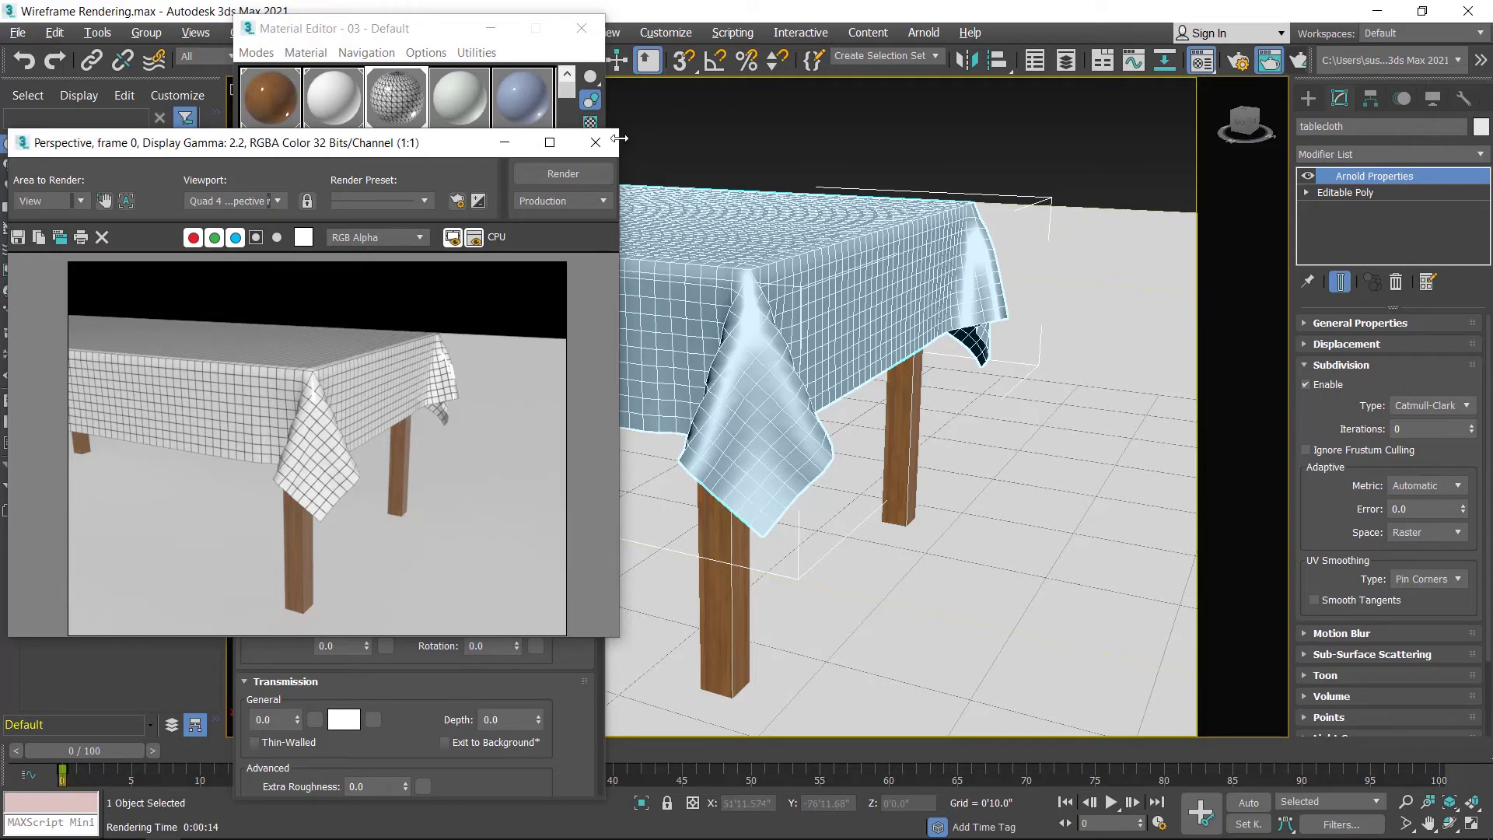
Step: Delete the tablecloth's Arnold Properties modifier and clear 03 - Default's Base Color map
{"action": "left_click", "coordinate": [596, 142]}
{"action": "right_click", "coordinate": [1386, 179]}
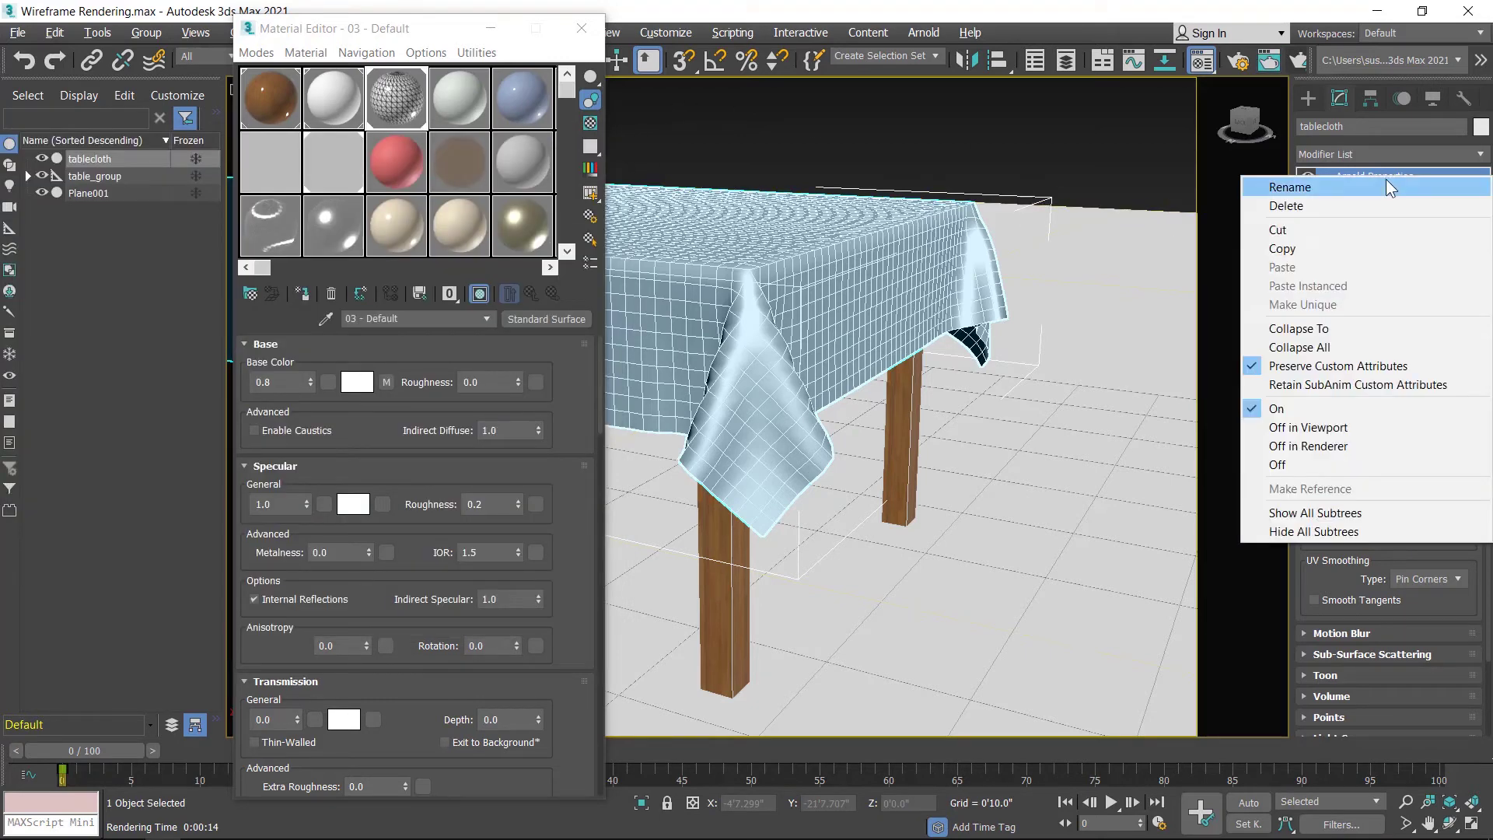
{"action": "left_click", "coordinate": [1305, 213]}
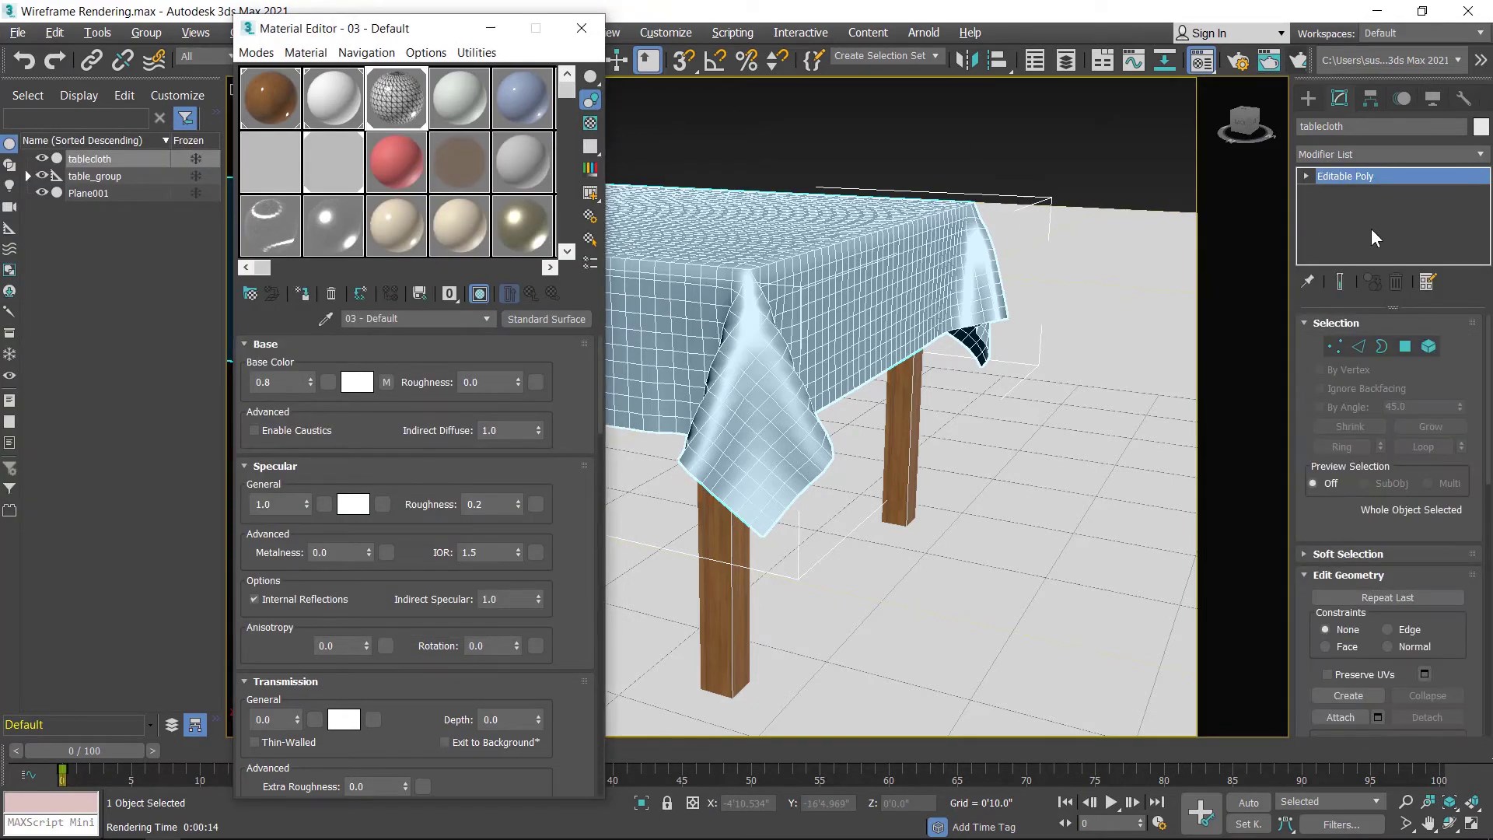
{"action": "right_click", "coordinate": [389, 386]}
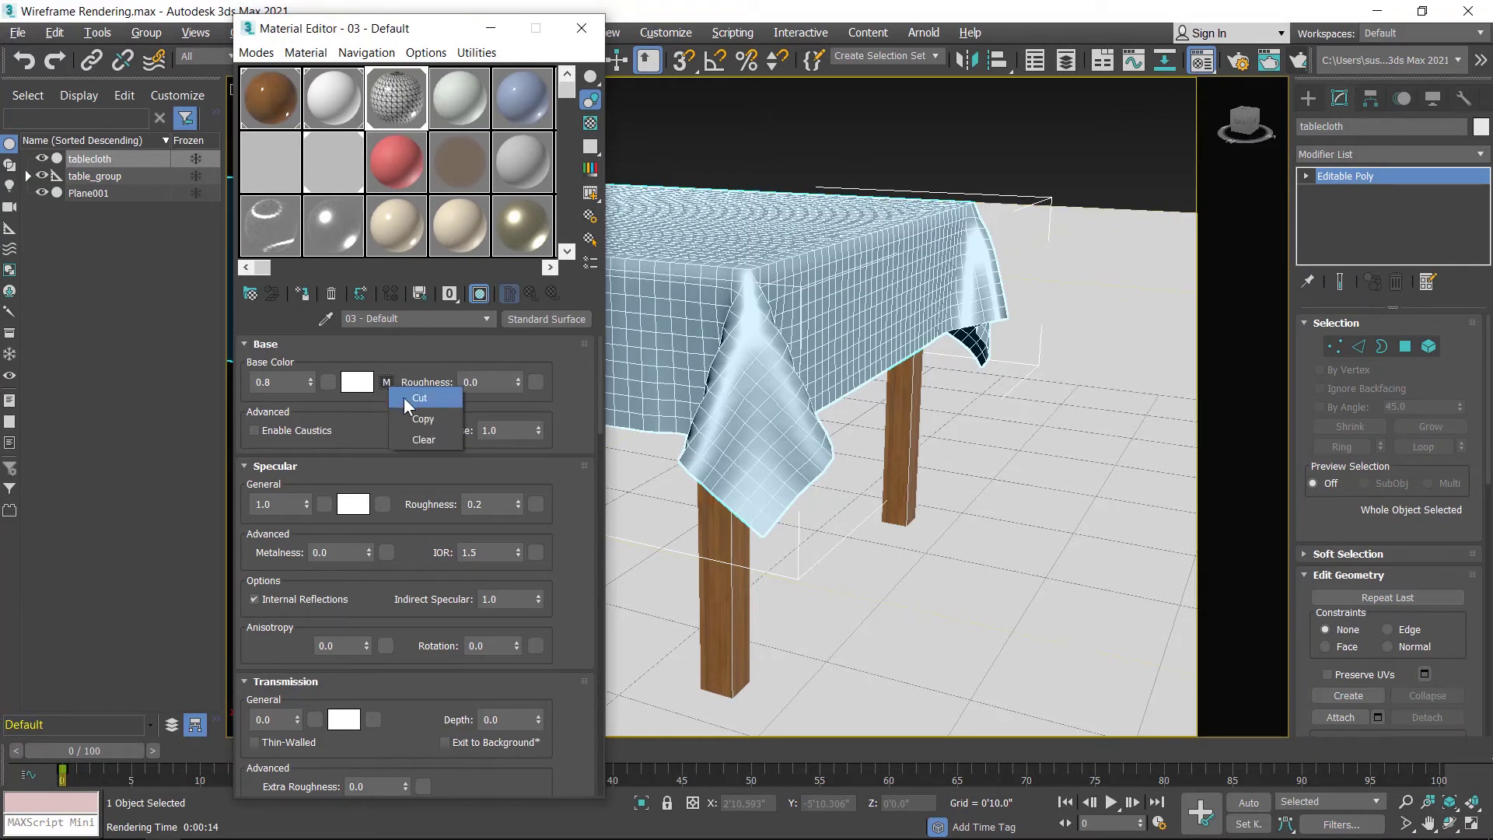
{"action": "left_click", "coordinate": [439, 440]}
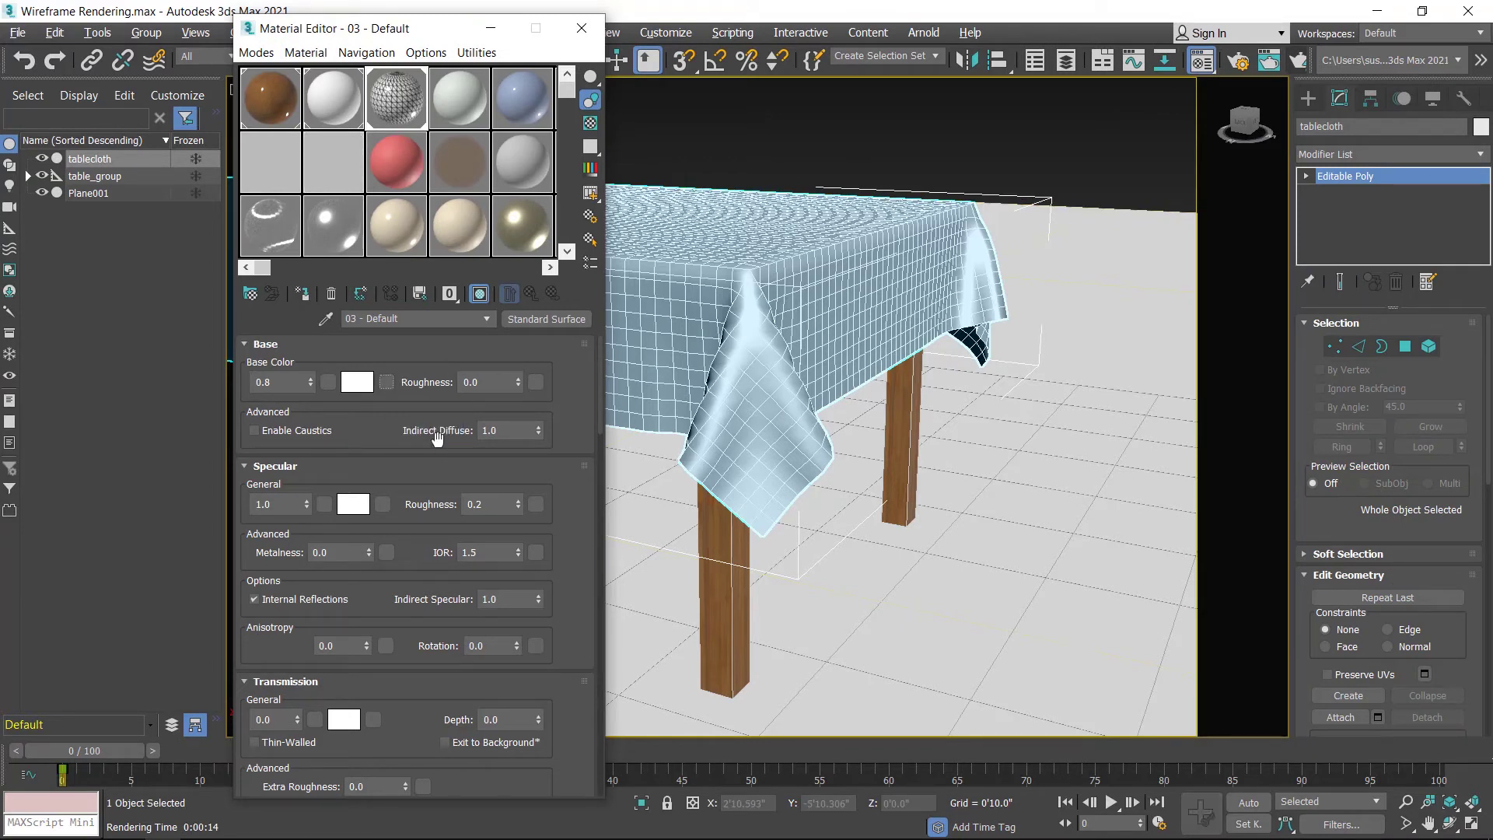
Step: Instance polywire Map #26 into 03 - Default's Base Color and render the scene
{"action": "left_click", "coordinate": [278, 157]}
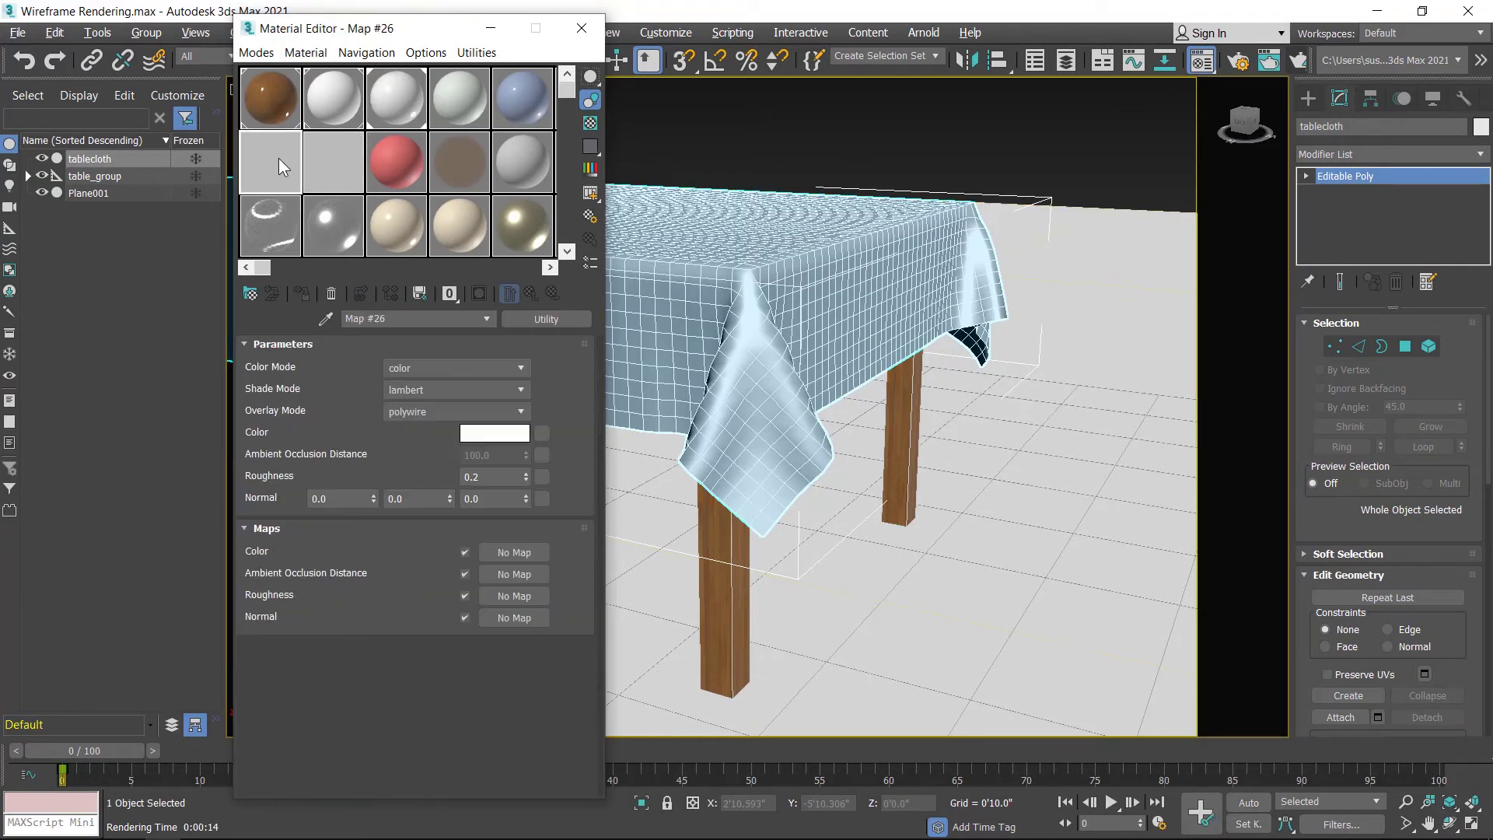
{"action": "left_click", "coordinate": [400, 107]}
{"action": "mouse_move", "coordinate": [311, 260]}
{"action": "left_mouse_down"}
{"action": "mouse_move", "coordinate": [397, 366]}
{"action": "mouse_move", "coordinate": [388, 382]}
{"action": "left_mouse_up"}
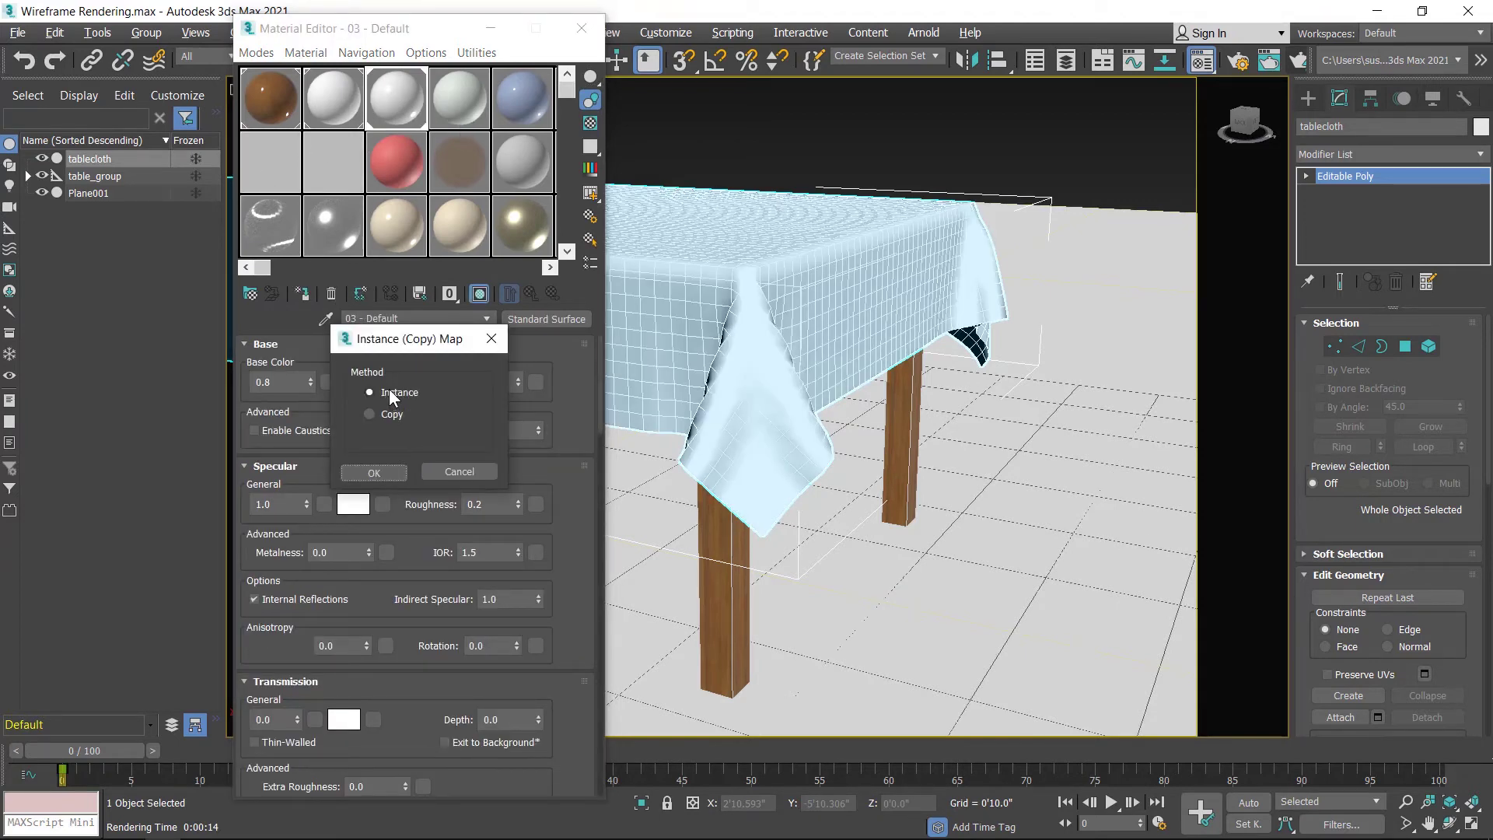
{"action": "left_click", "coordinate": [374, 472]}
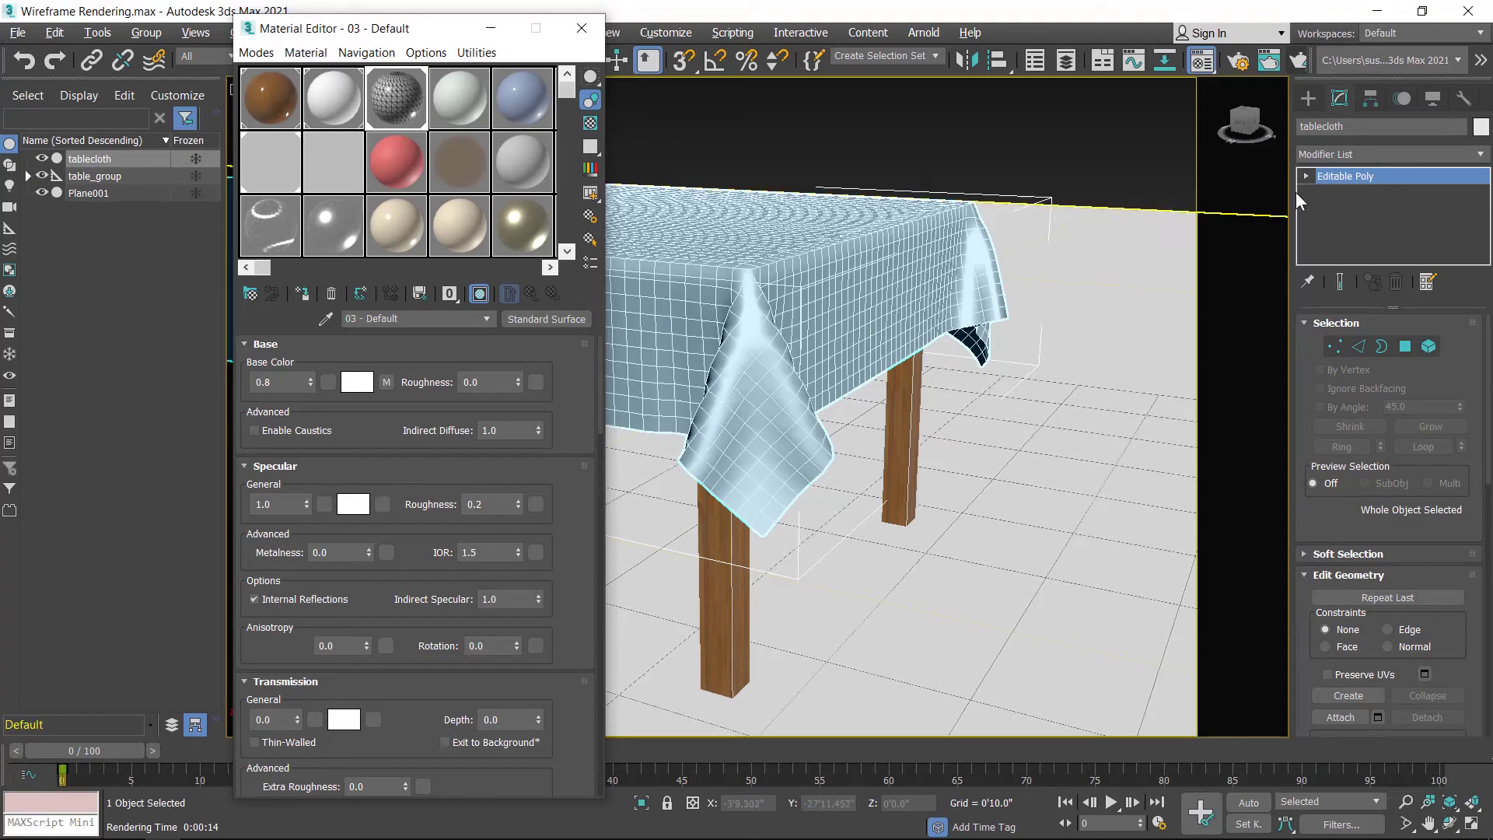
{"action": "left_click", "coordinate": [1295, 58]}
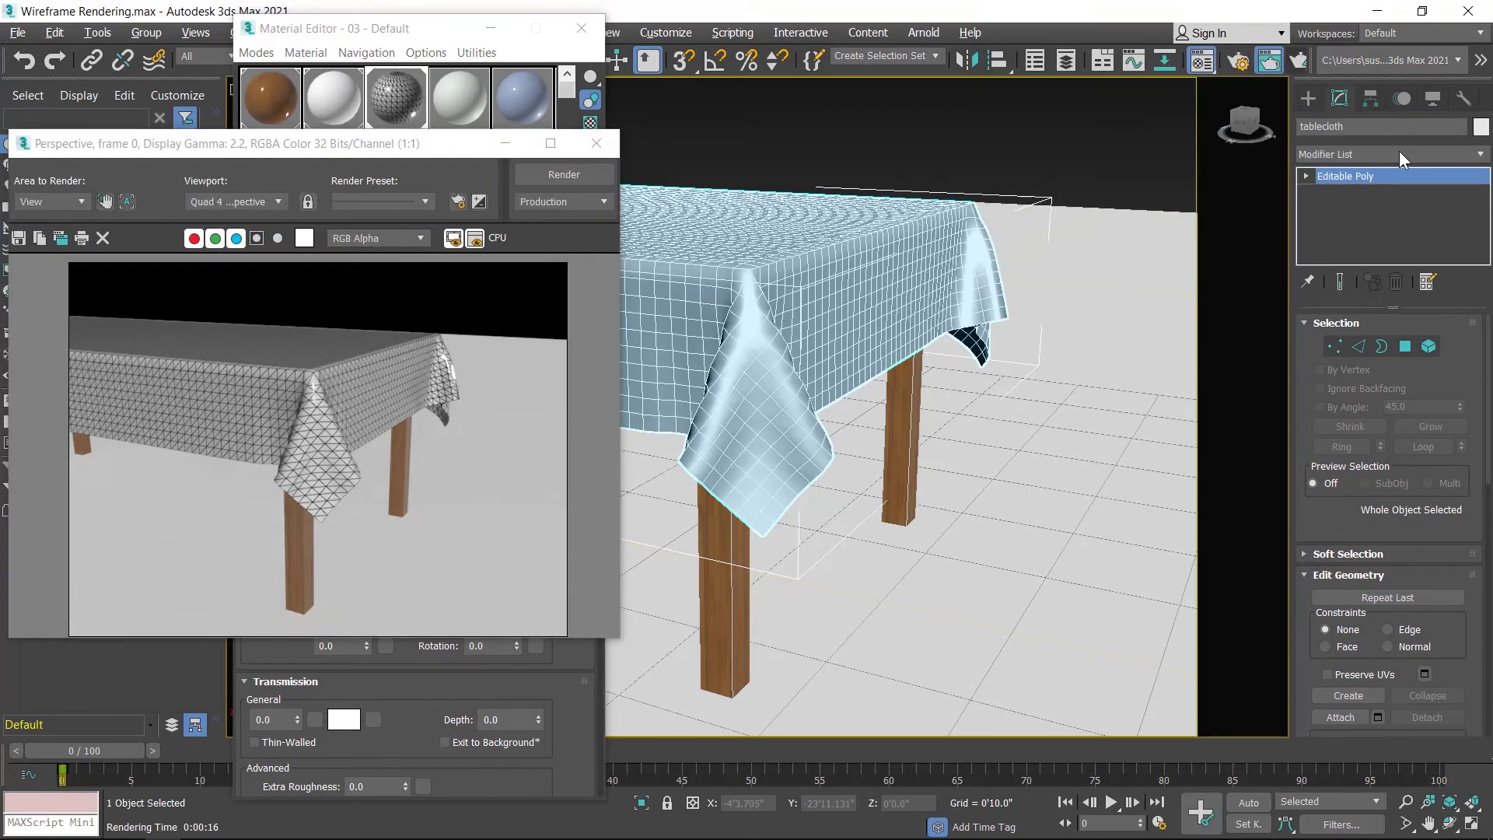
Step: Re-add Arnold Properties with subdivision enabled at 0 iterations and re-render the tablecloth
{"action": "scroll", "coordinate": [386, 449], "scroll_direction": "up", "scroll_amount": 3}
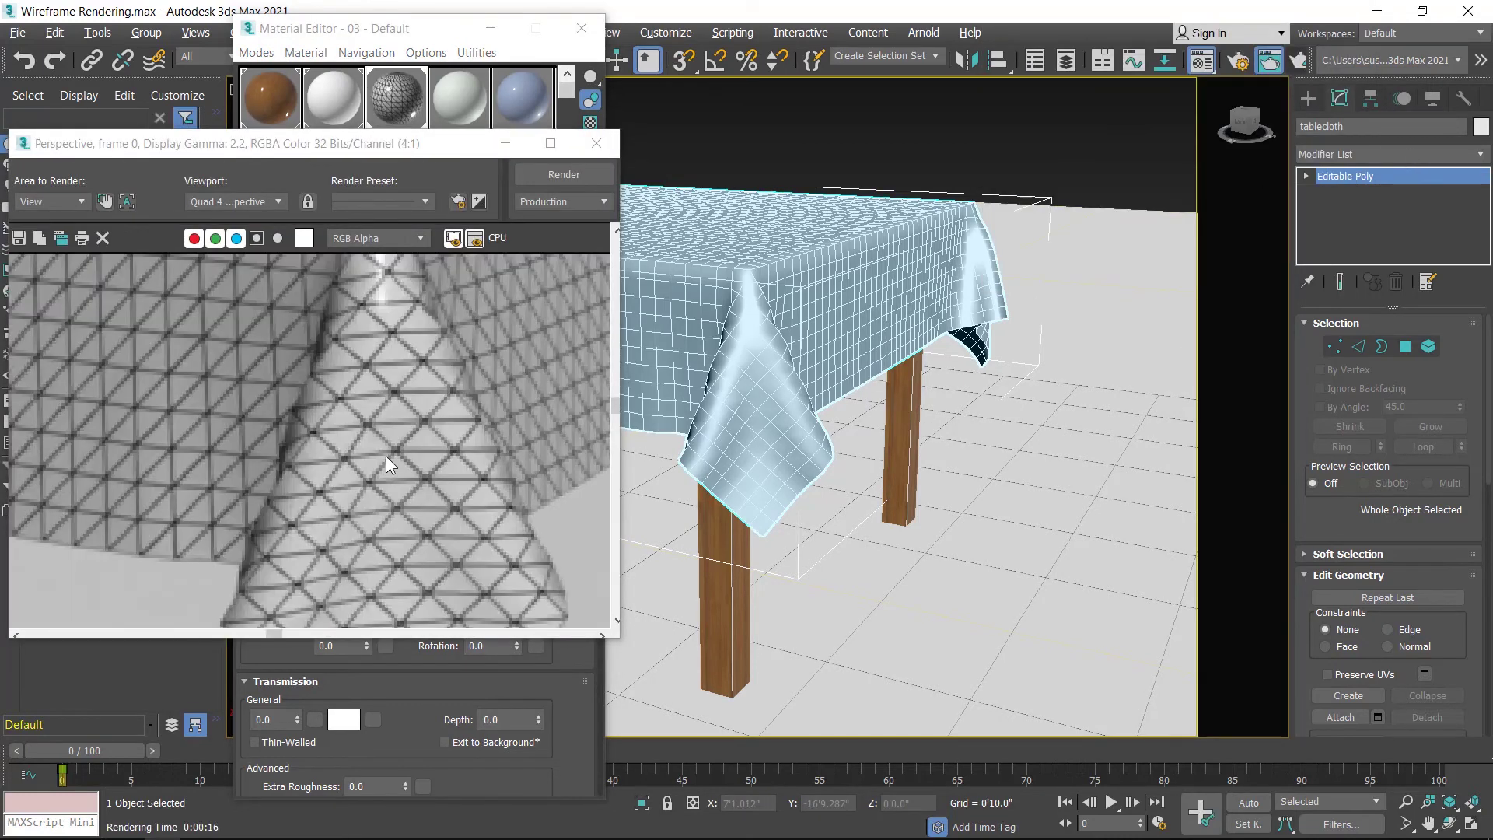
{"action": "left_click", "coordinate": [1379, 150]}
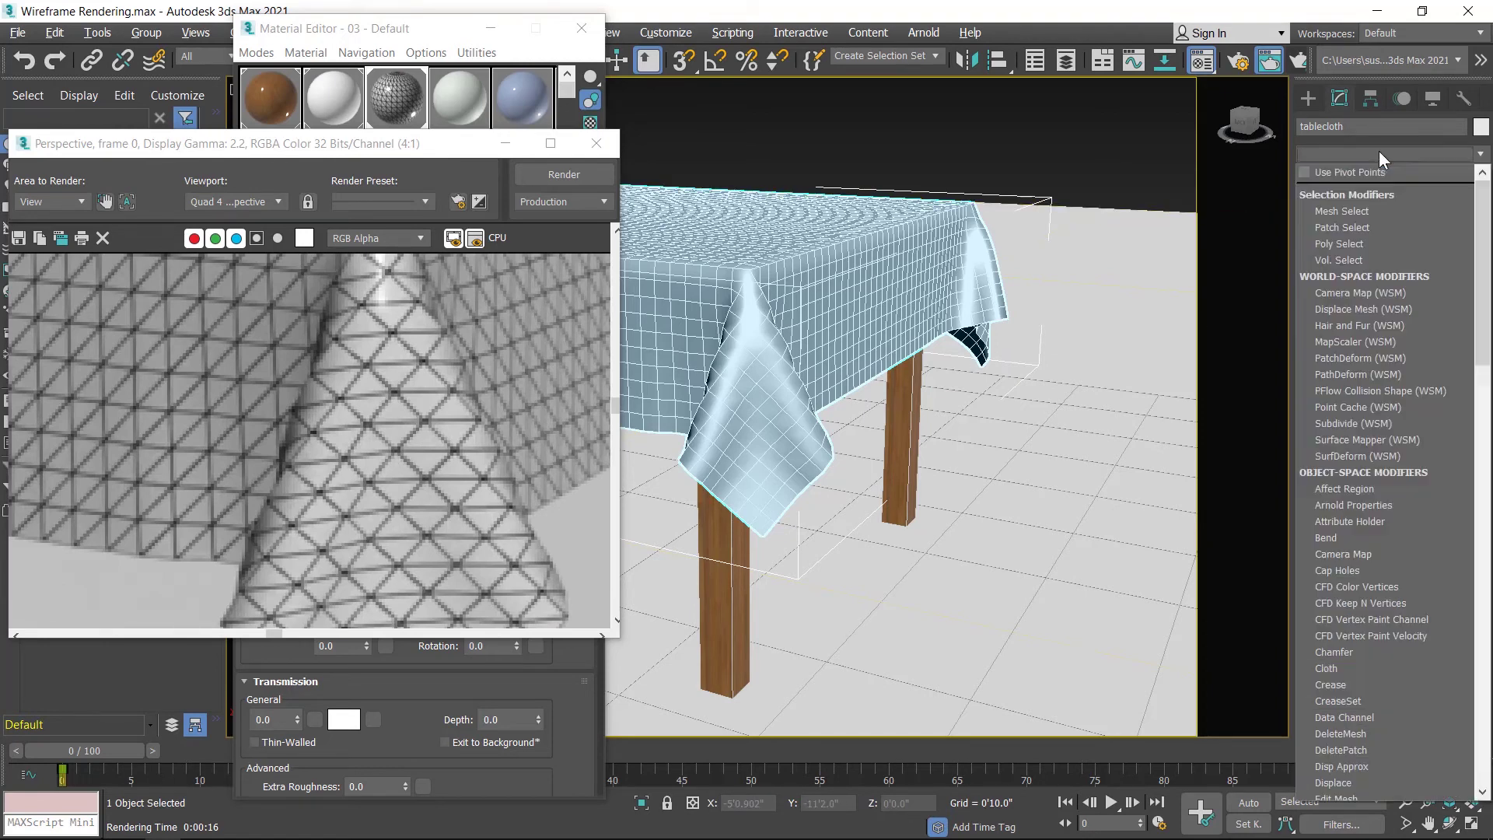
{"action": "left_click", "coordinate": [1371, 510]}
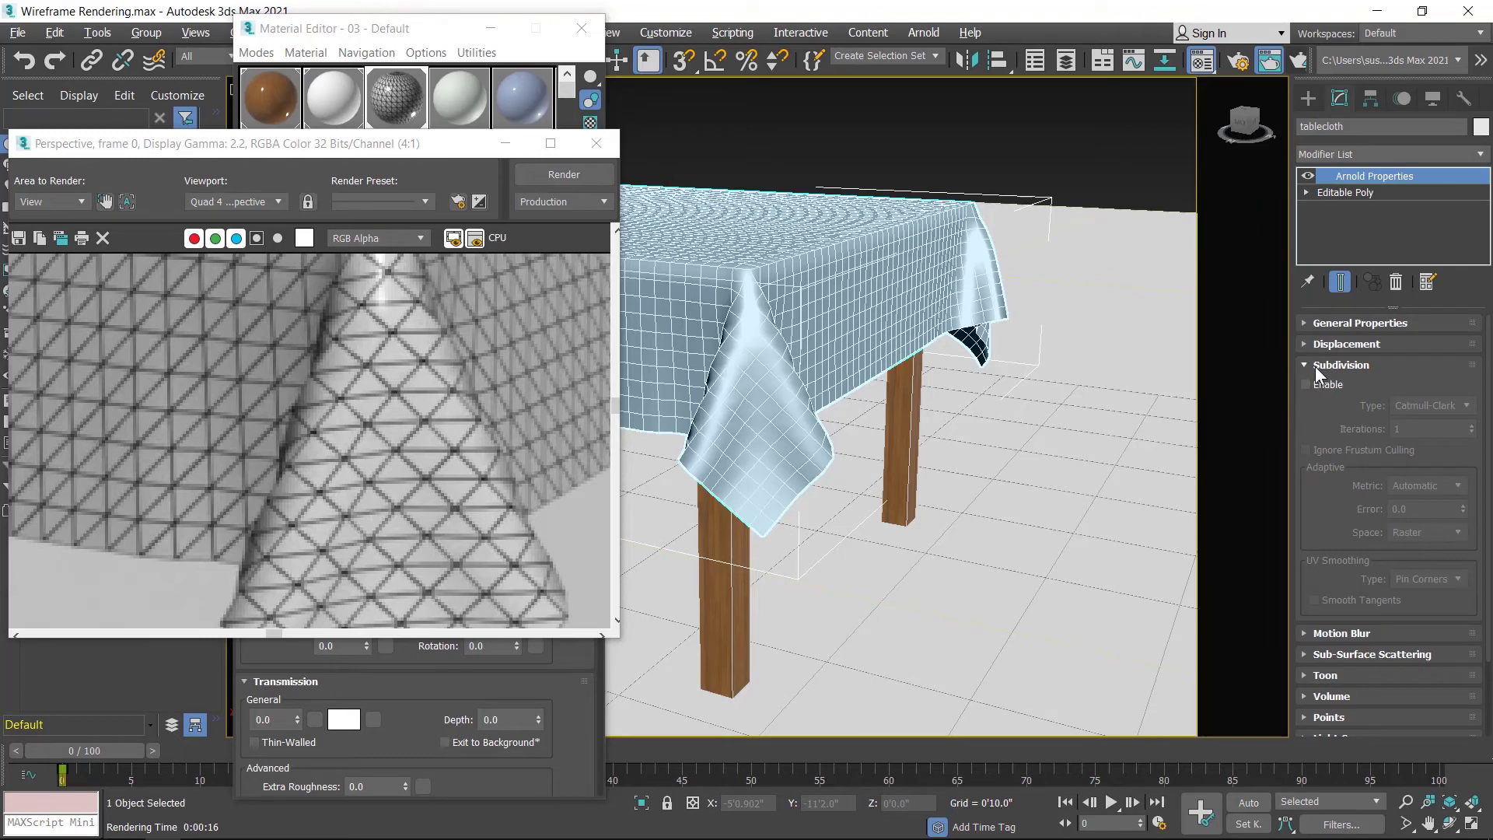
{"action": "left_click", "coordinate": [1306, 385]}
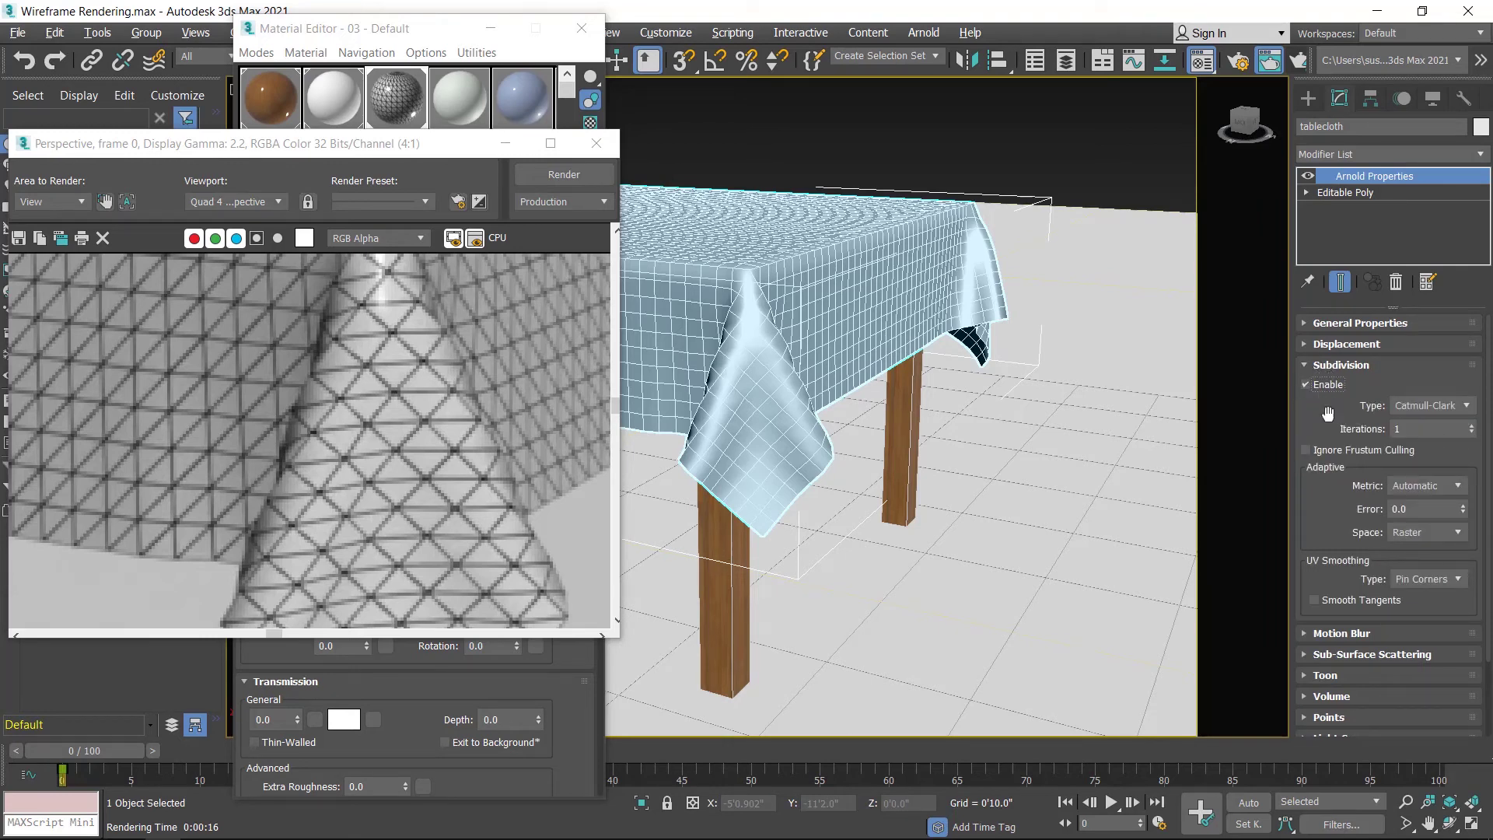
{"action": "left_click", "coordinate": [1472, 433]}
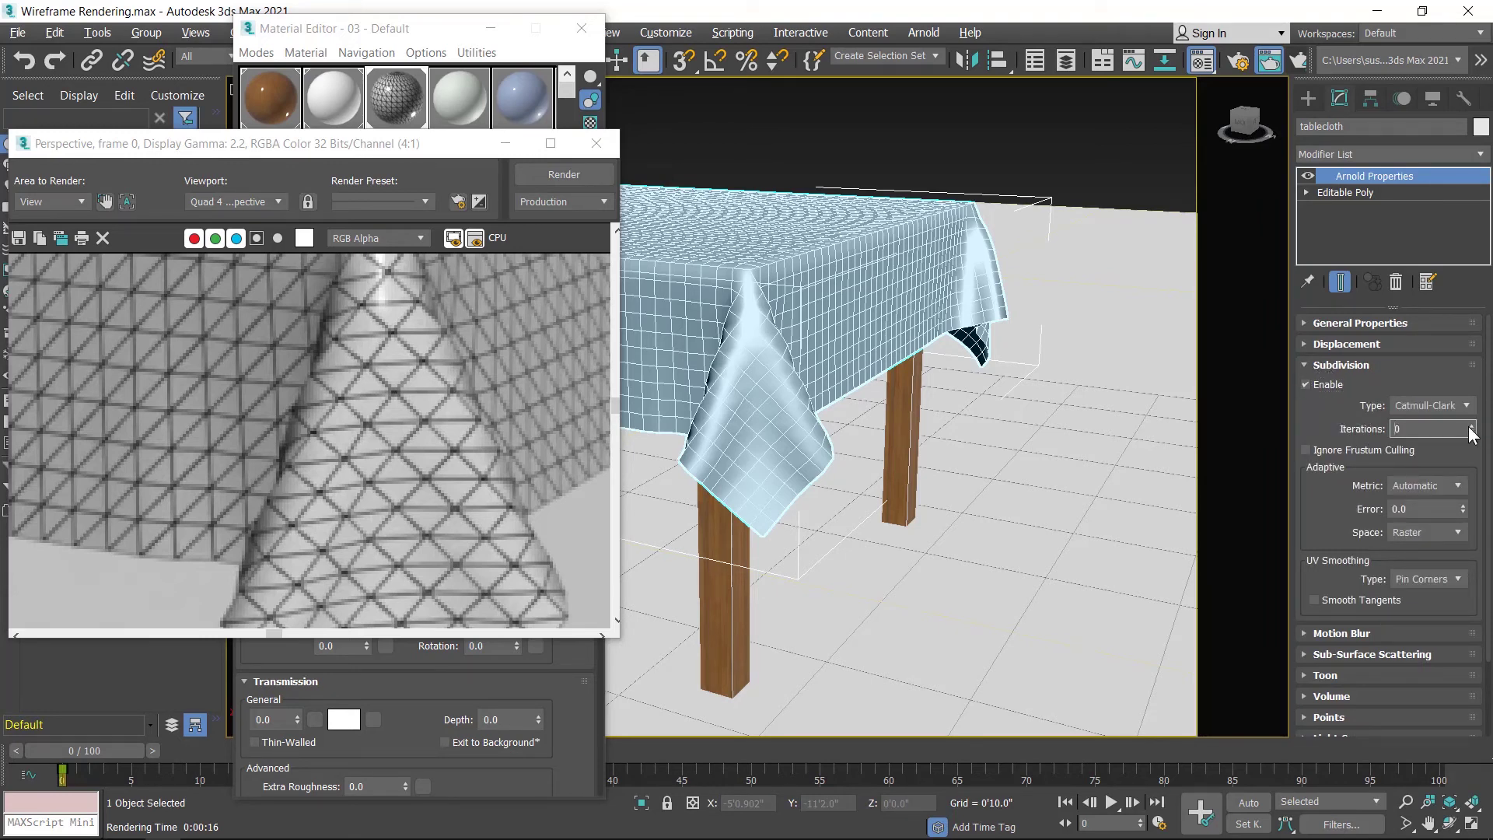
{"action": "left_click", "coordinate": [564, 174]}
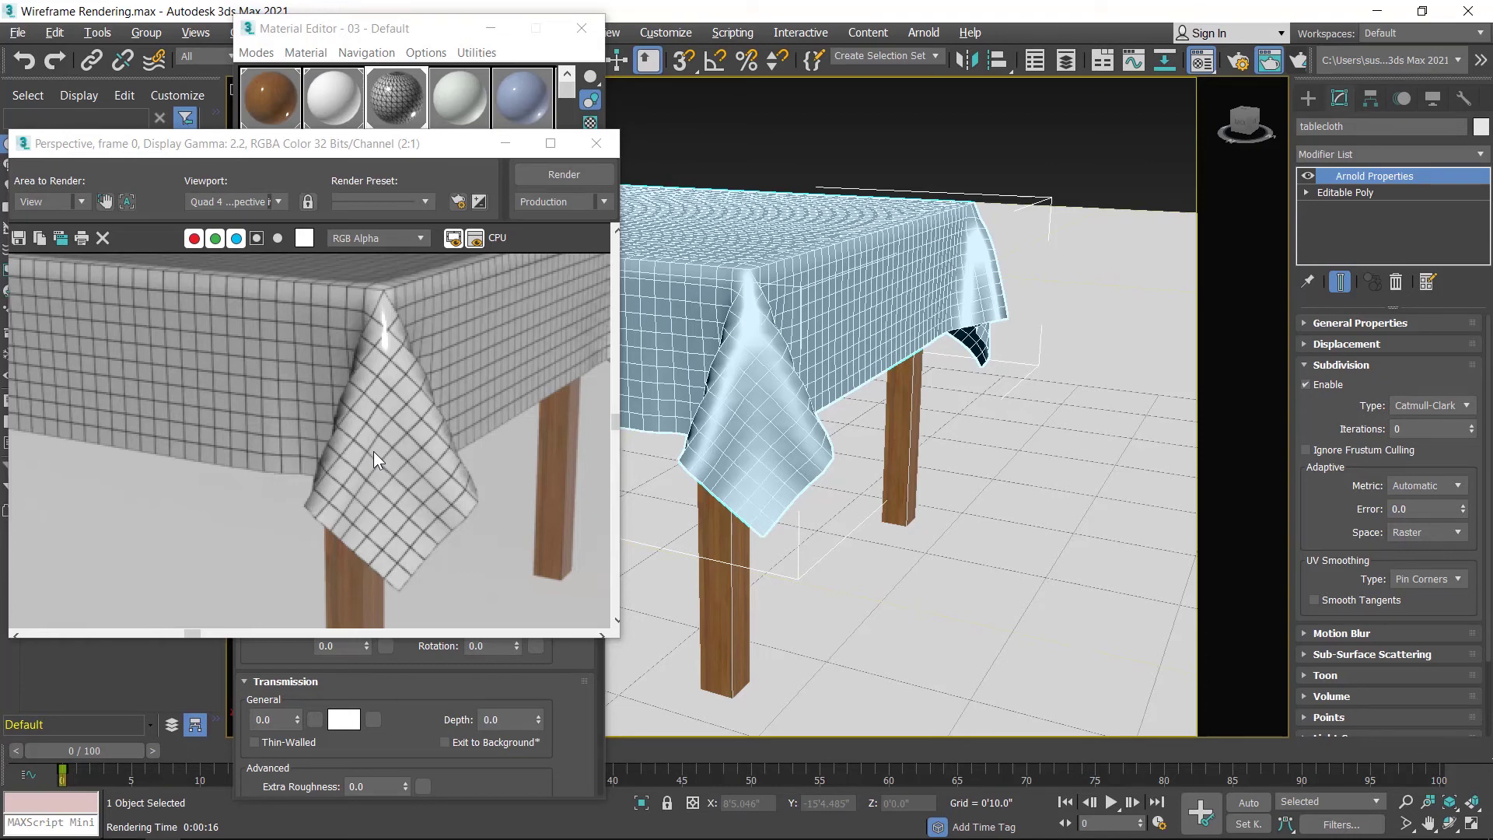
{"action": "scroll", "coordinate": [373, 451], "scroll_direction": "down", "scroll_amount": 2}
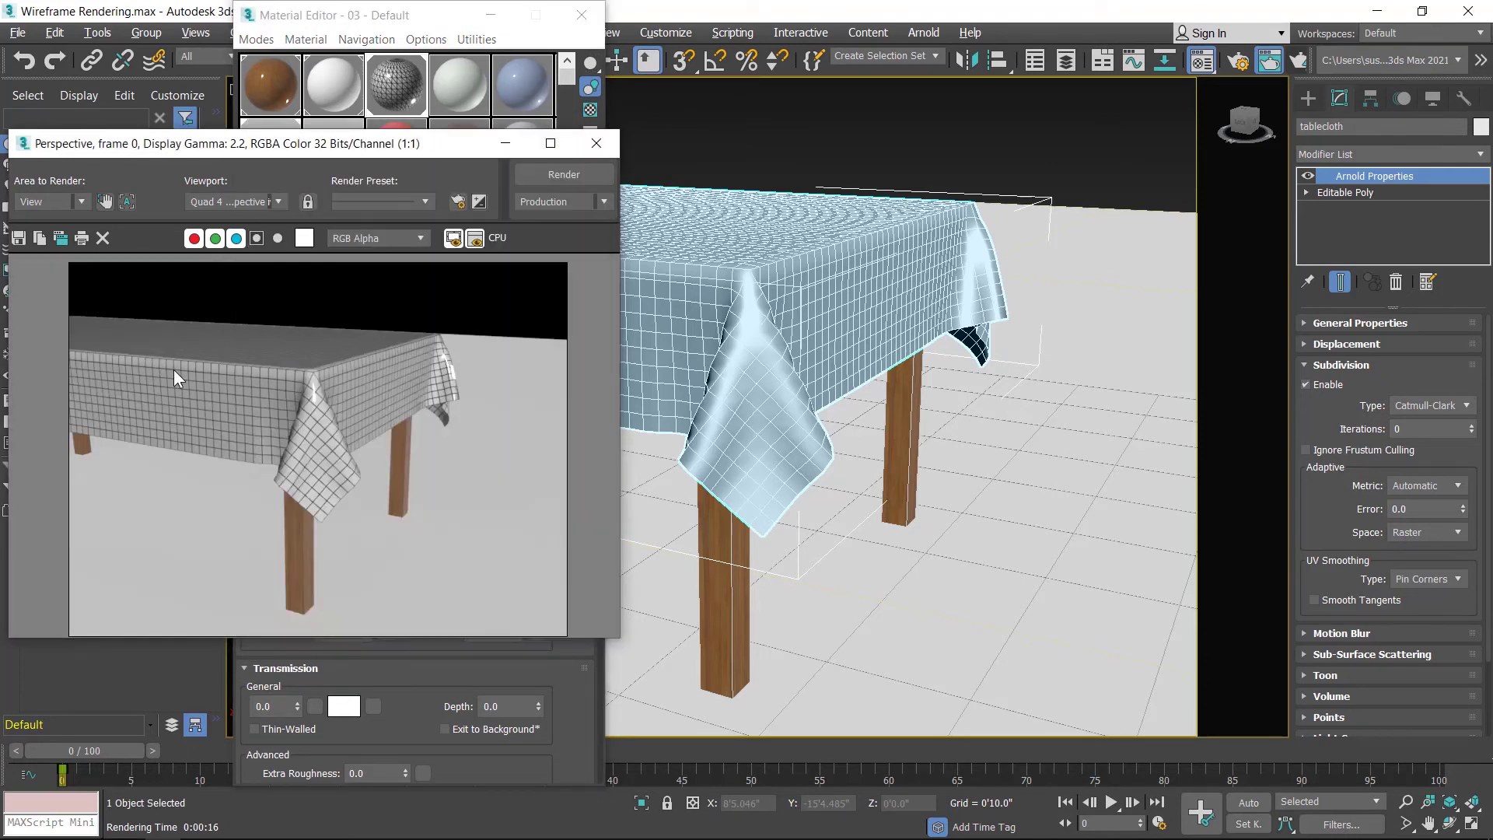
Step: Change 04 - Default to an Arnold Map to Material and drag Map #26 onto its Texture
{"action": "left_click", "coordinate": [337, 20]}
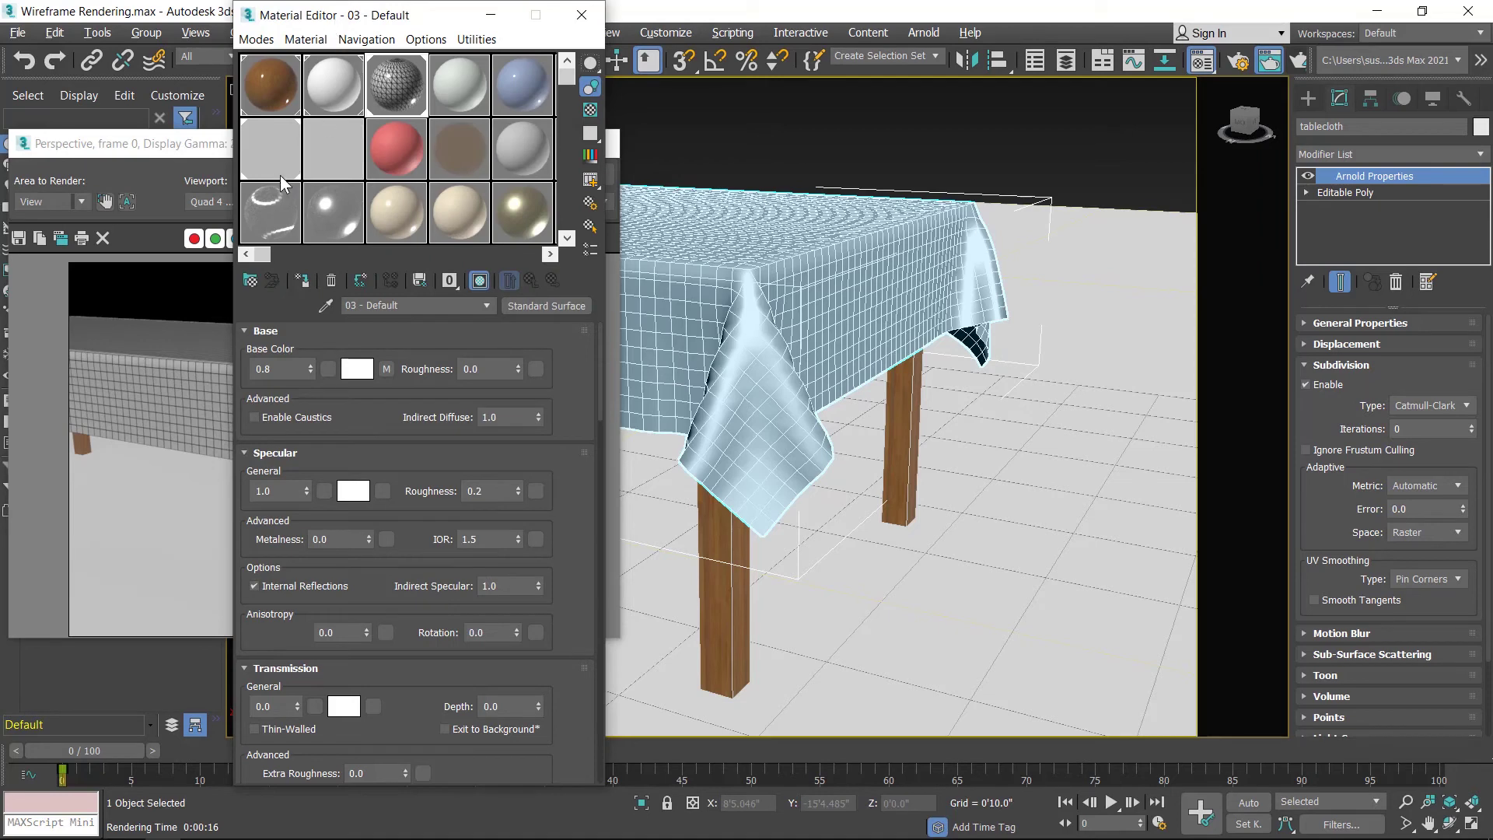
{"action": "left_click", "coordinate": [460, 83]}
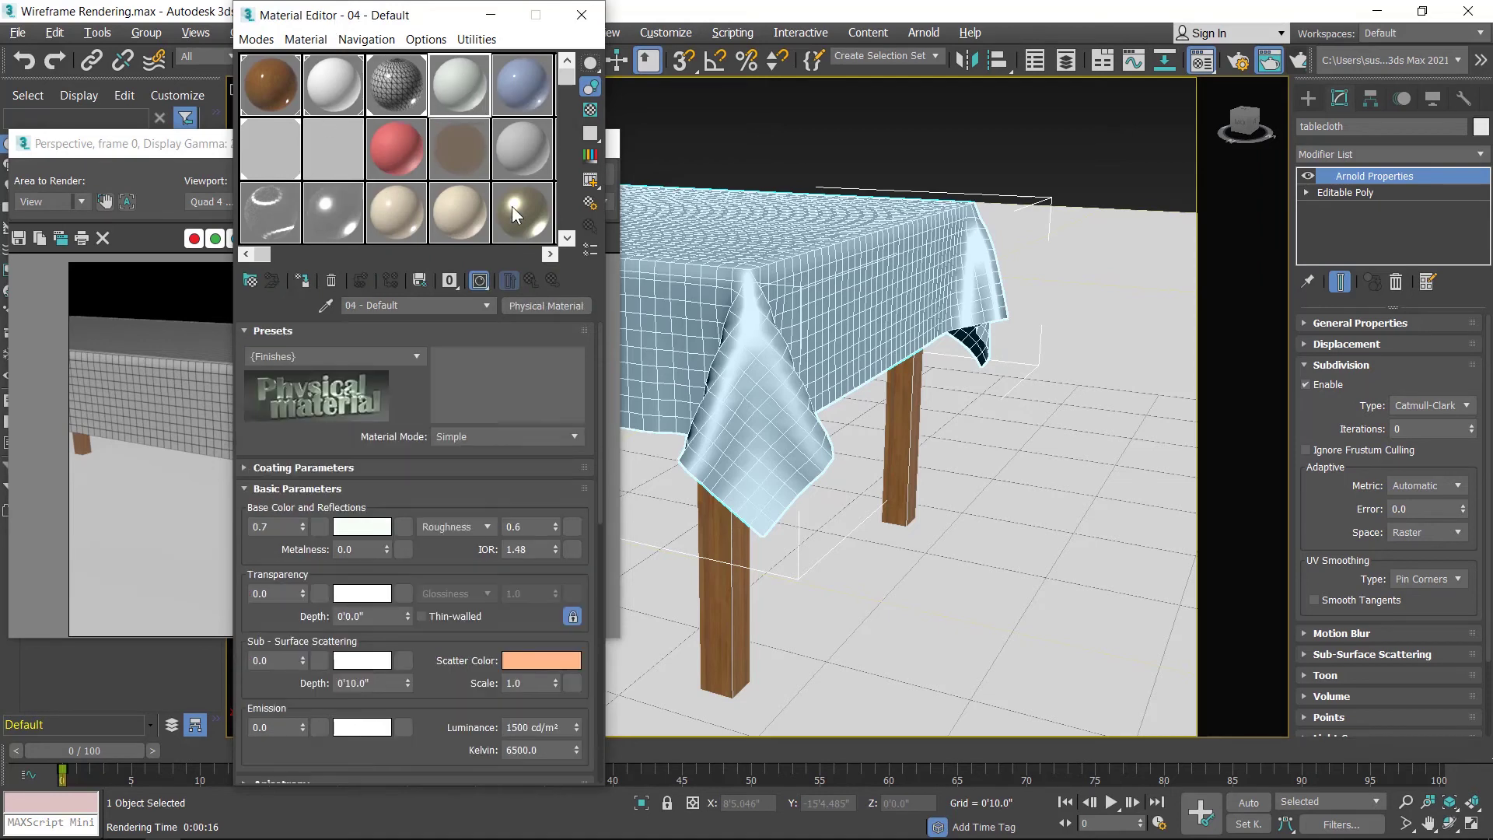
{"action": "left_click", "coordinate": [548, 306]}
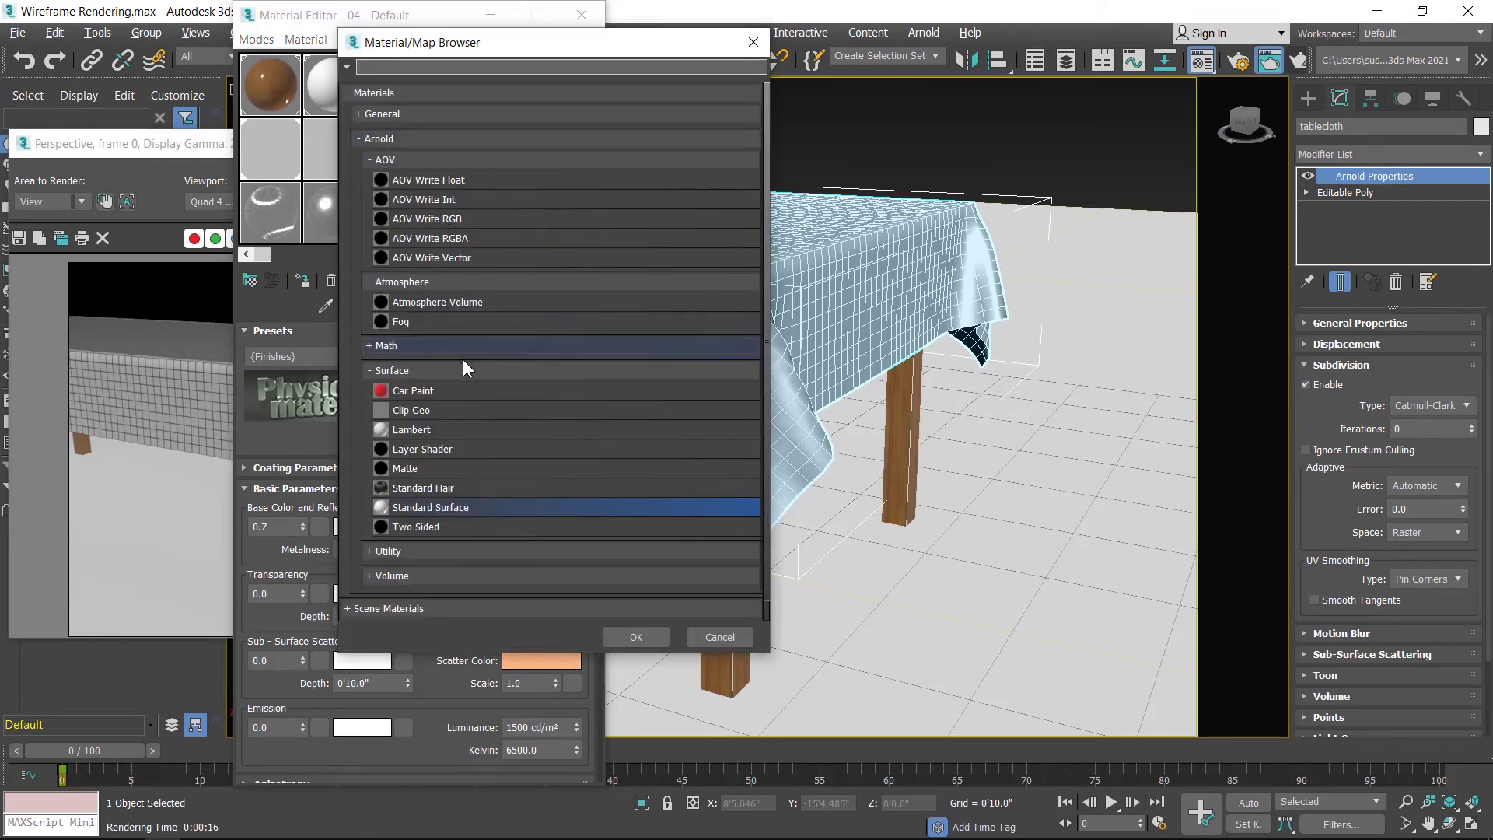
{"action": "scroll", "coordinate": [415, 546], "scroll_direction": "down", "scroll_amount": 1}
{"action": "left_click", "coordinate": [392, 528]}
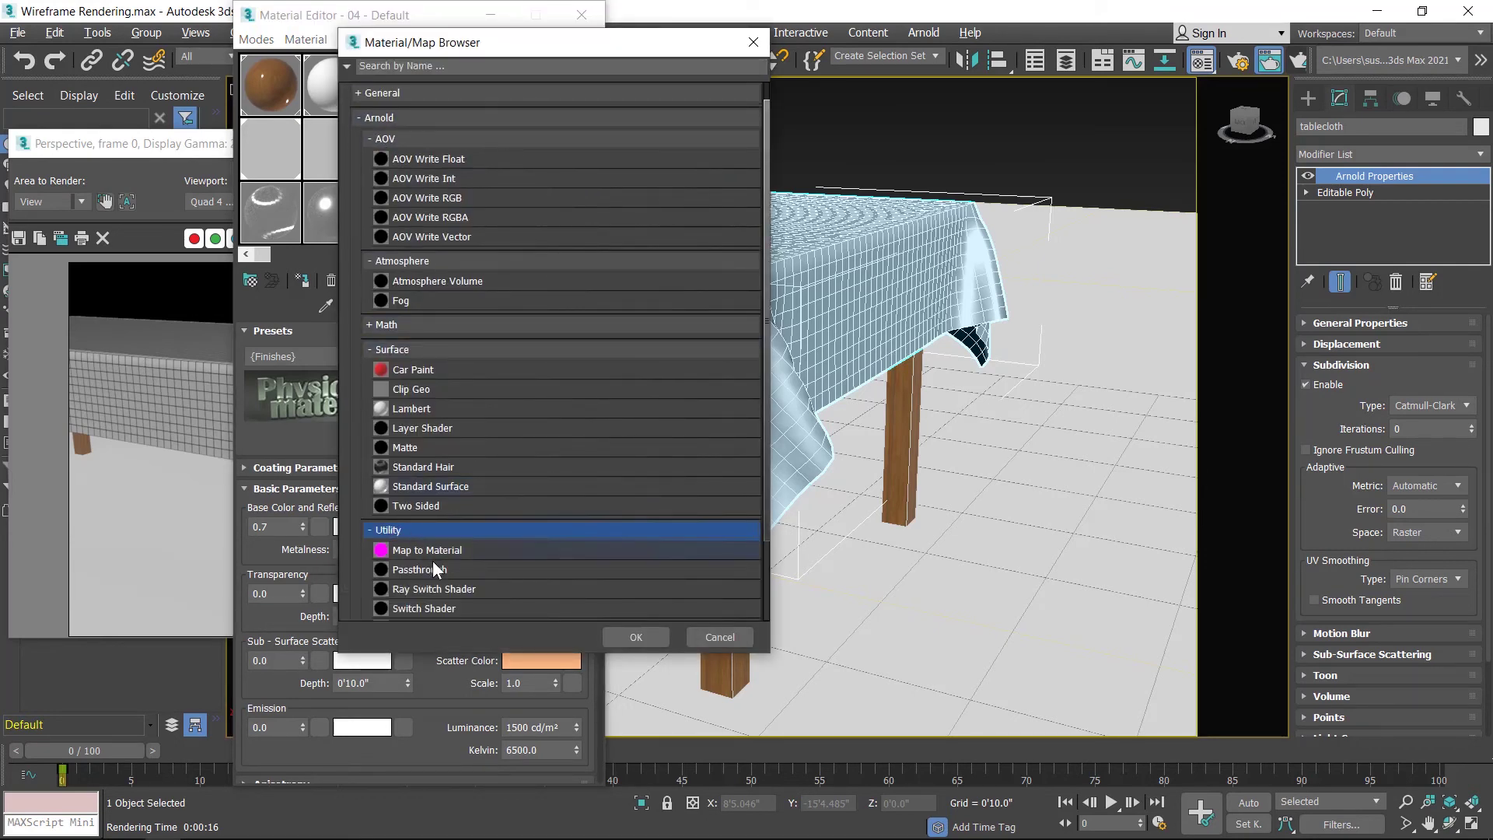
{"action": "left_click", "coordinate": [423, 552]}
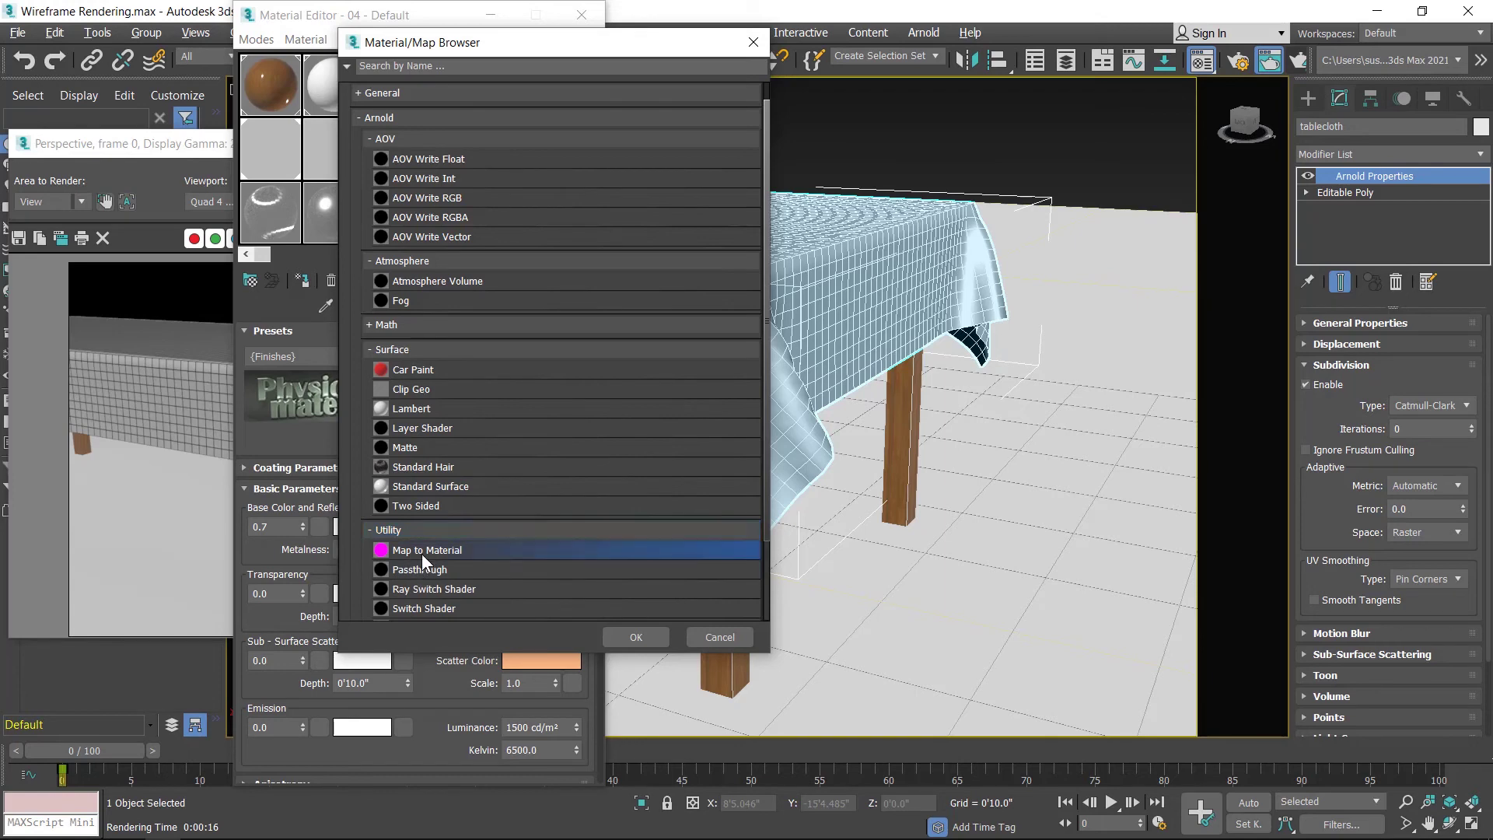
{"action": "left_click", "coordinate": [637, 641]}
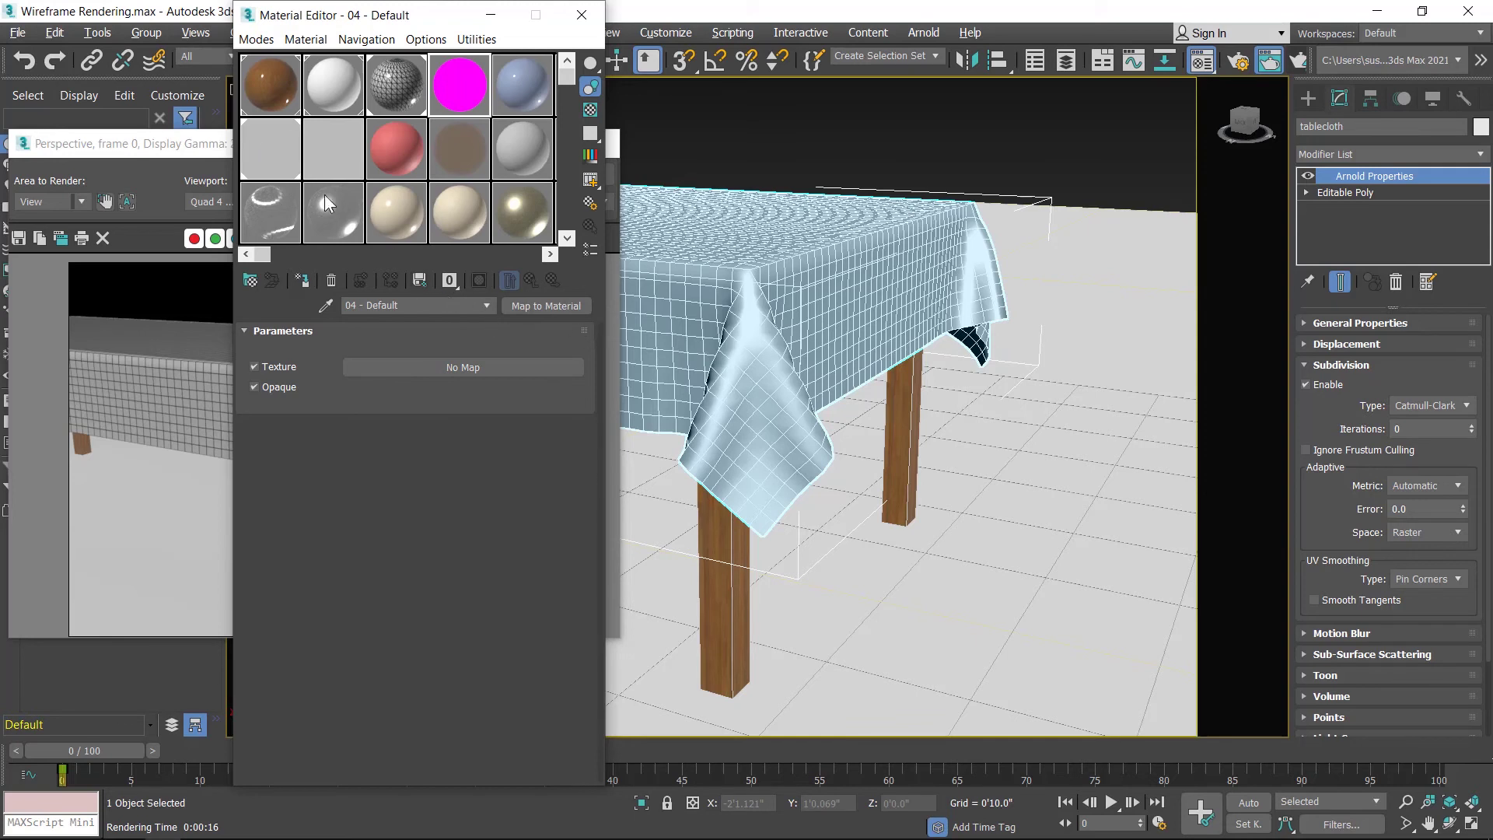
{"action": "left_click_drag", "start_coordinate": [261, 141], "coordinate": [470, 372]}
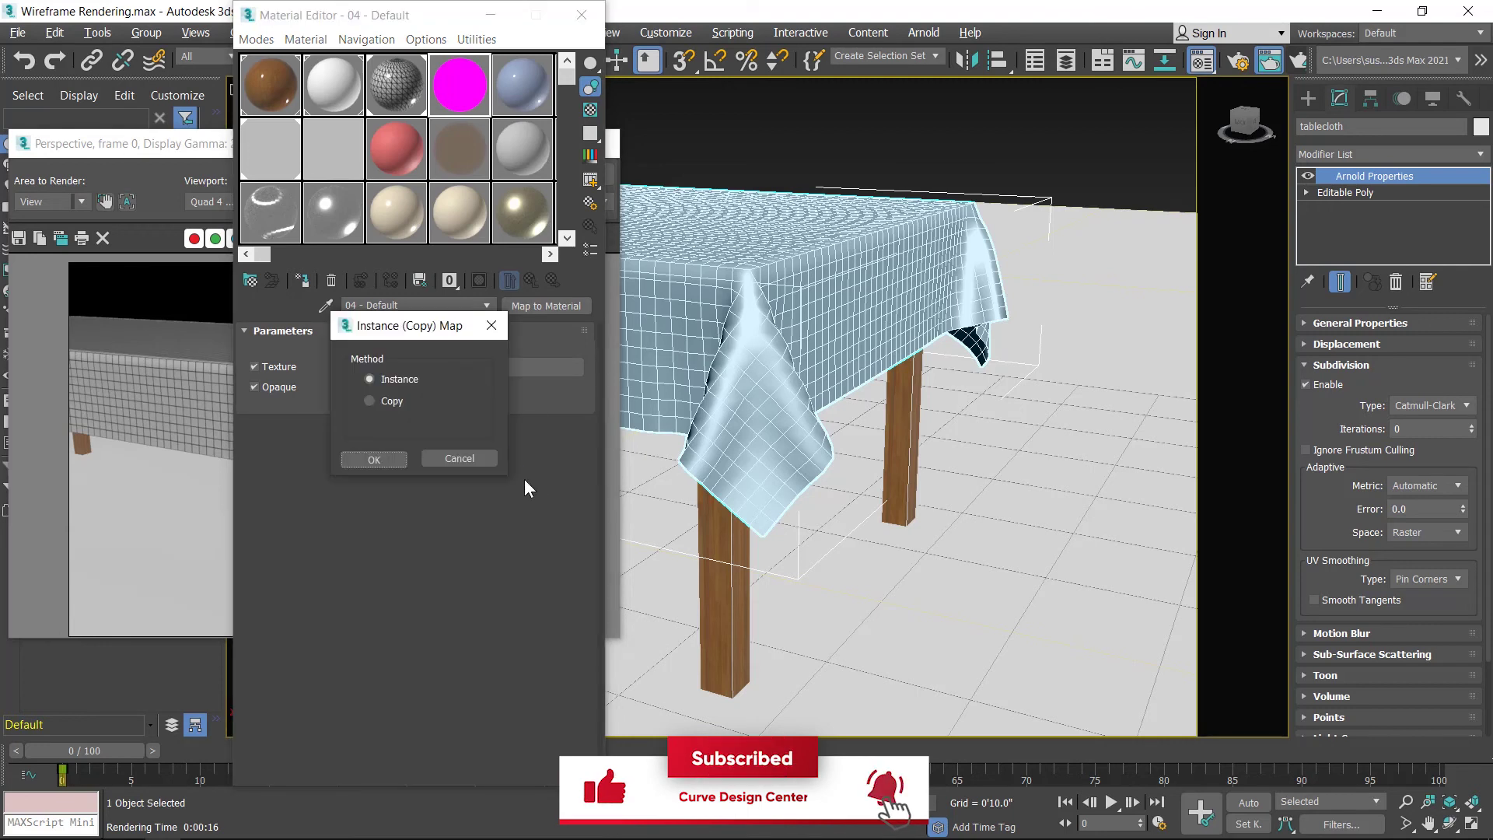
Step: Link Map #26 as an instance, assign 04 - Default to the tablecloth, and render it
{"action": "left_click", "coordinate": [383, 457]}
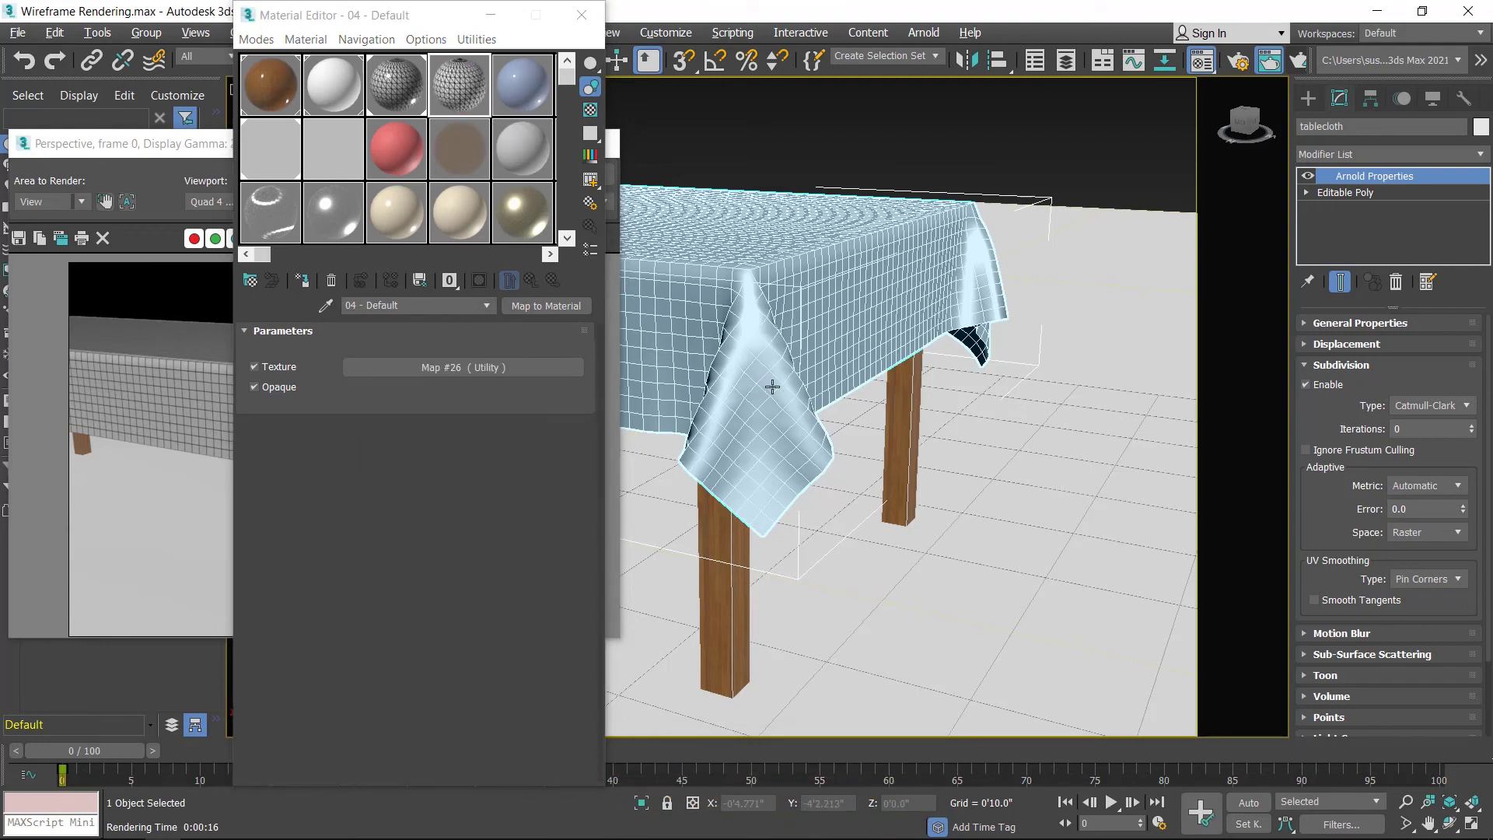
{"action": "left_click", "coordinate": [303, 280]}
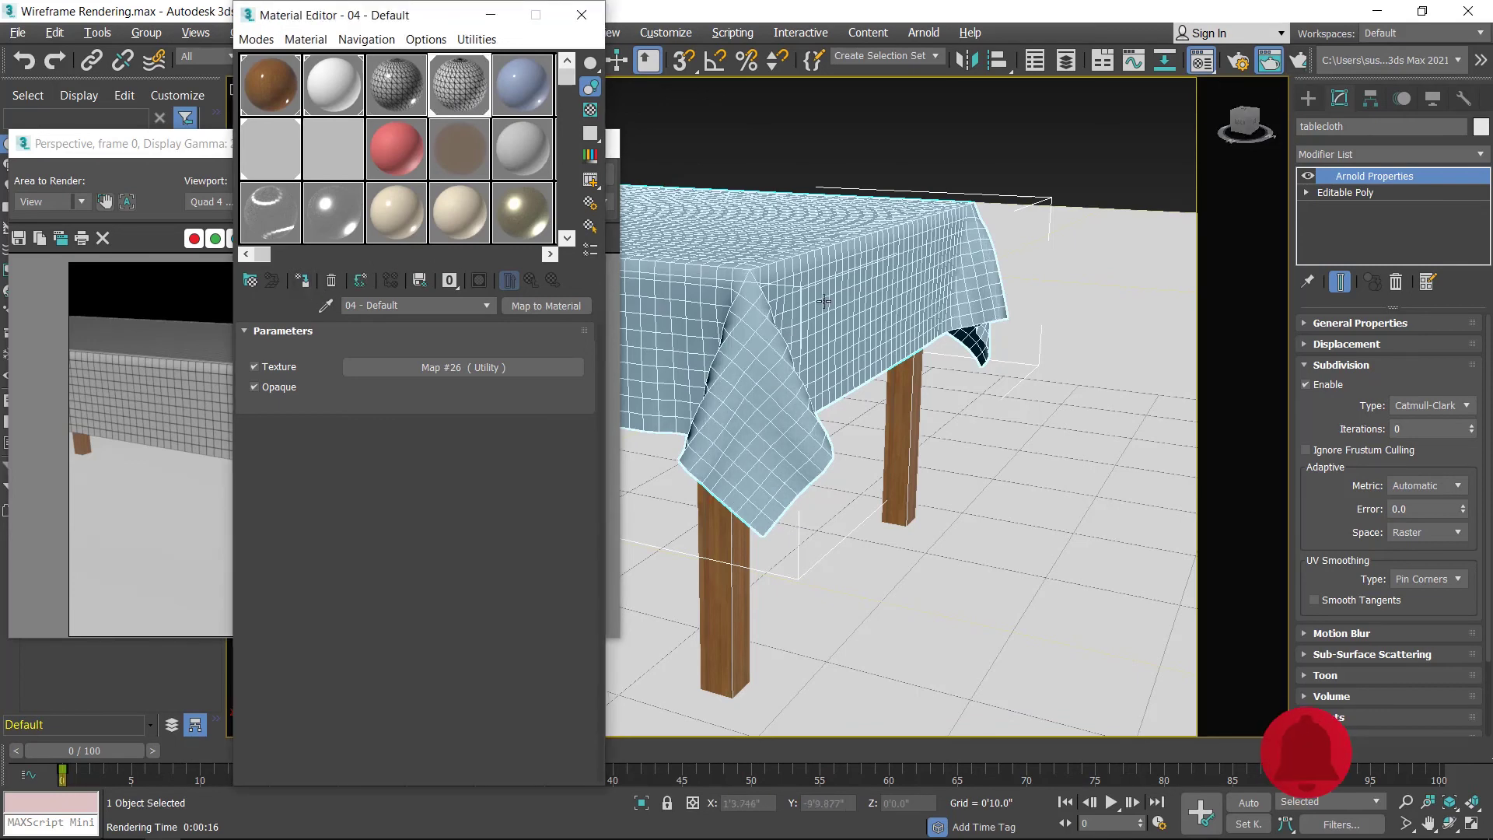
{"action": "left_click", "coordinate": [1275, 64]}
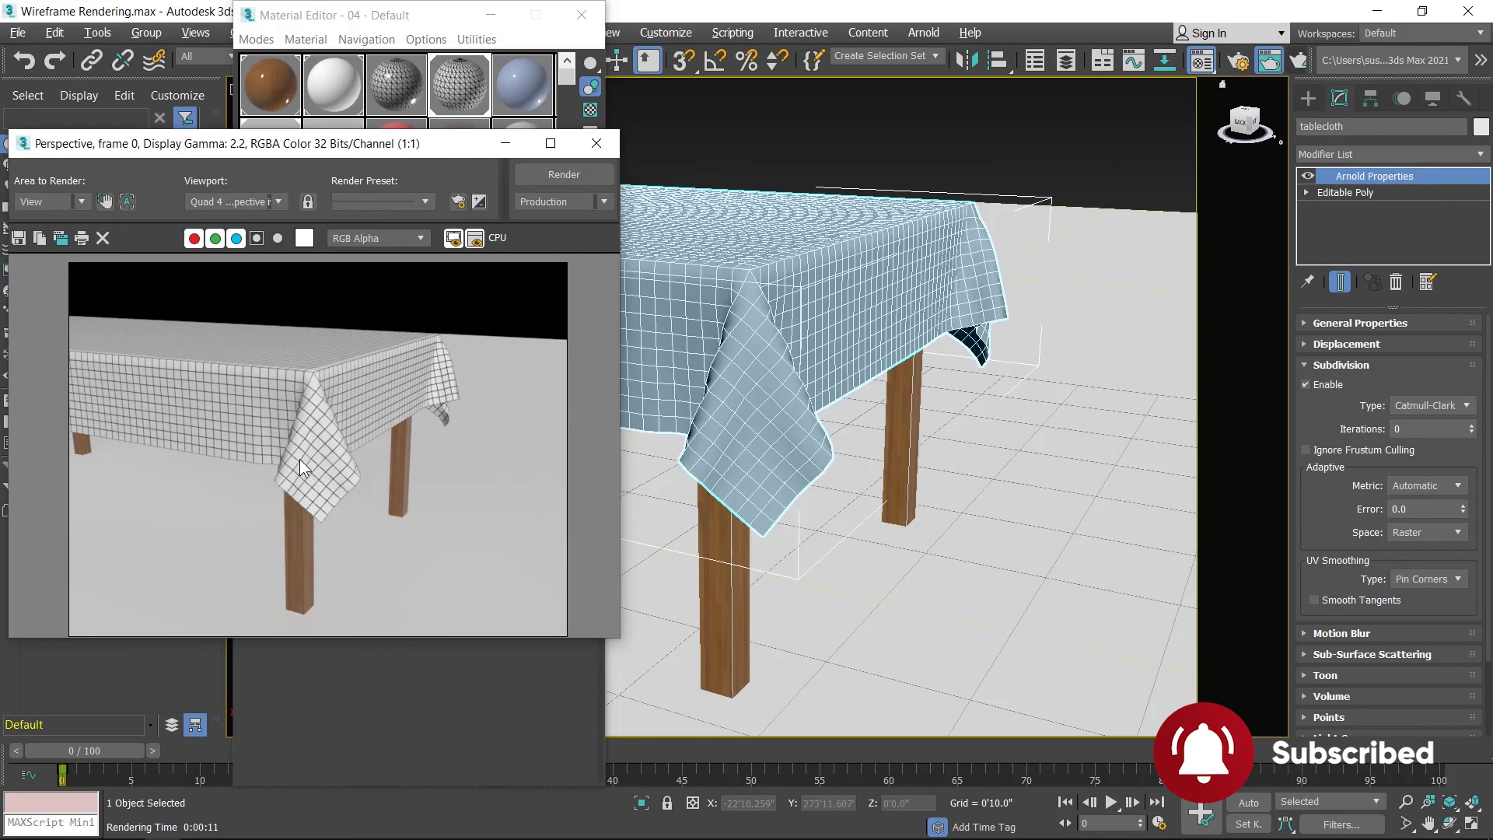
{"action": "scroll", "coordinate": [300, 459], "scroll_direction": "up", "scroll_amount": 1}
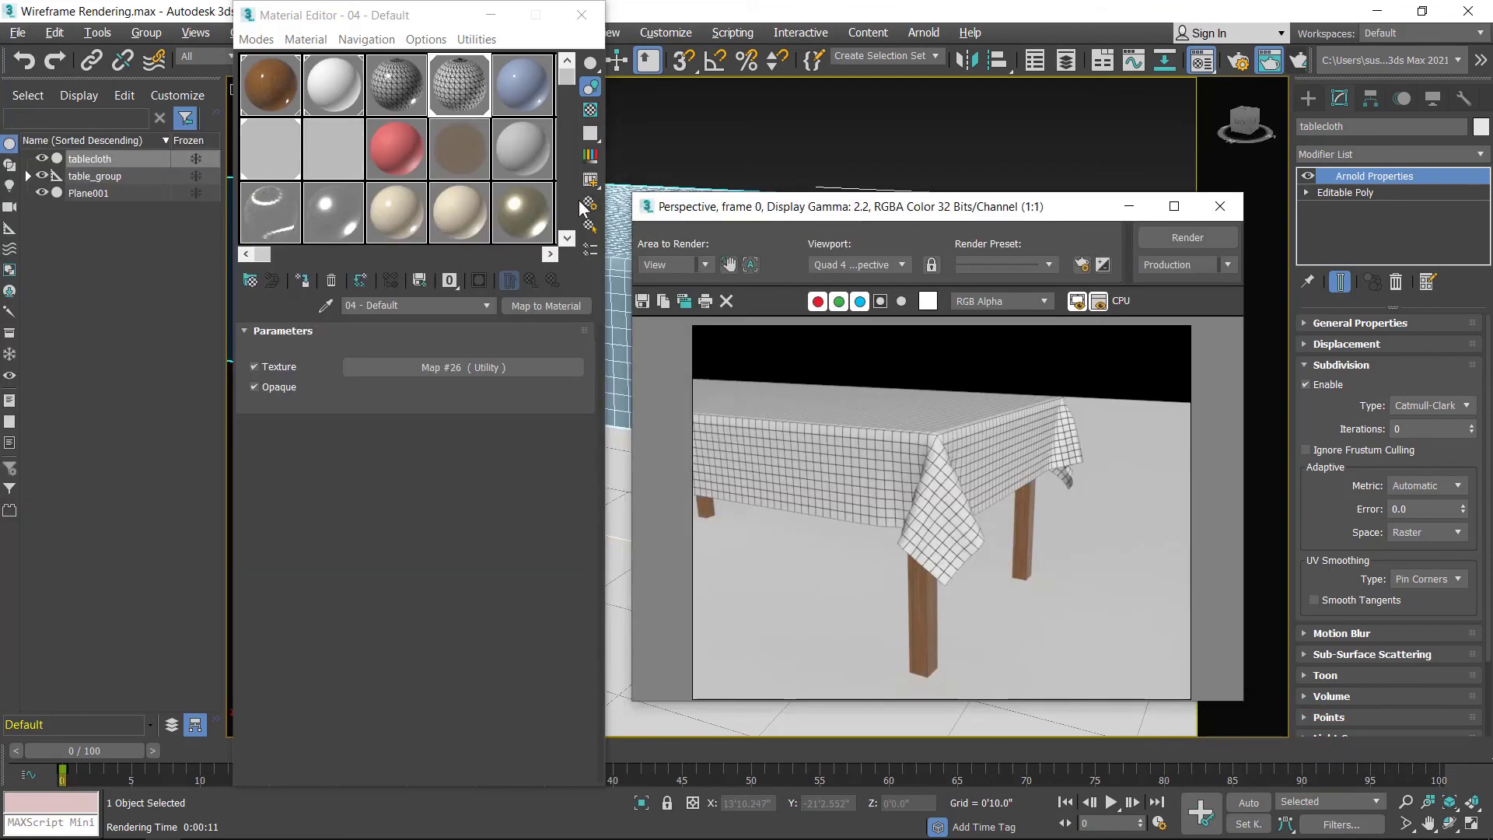